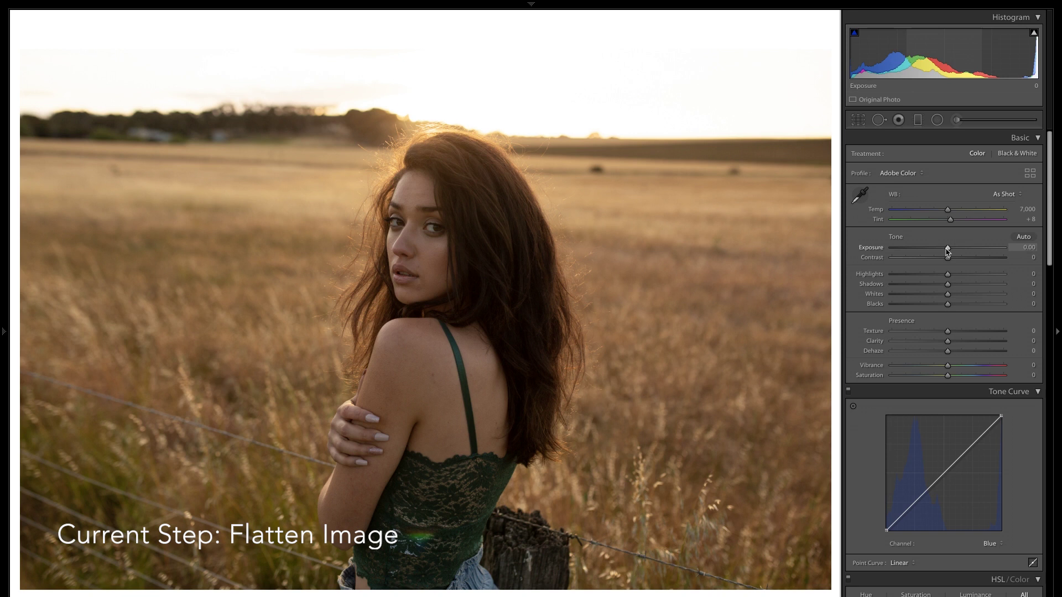
# - Recover the bright sky with Highlights at -80 and Whites at -80, and set Exposure to +0.40
pyautogui.moveTo(947, 274); pyautogui.dragTo(883, 277)
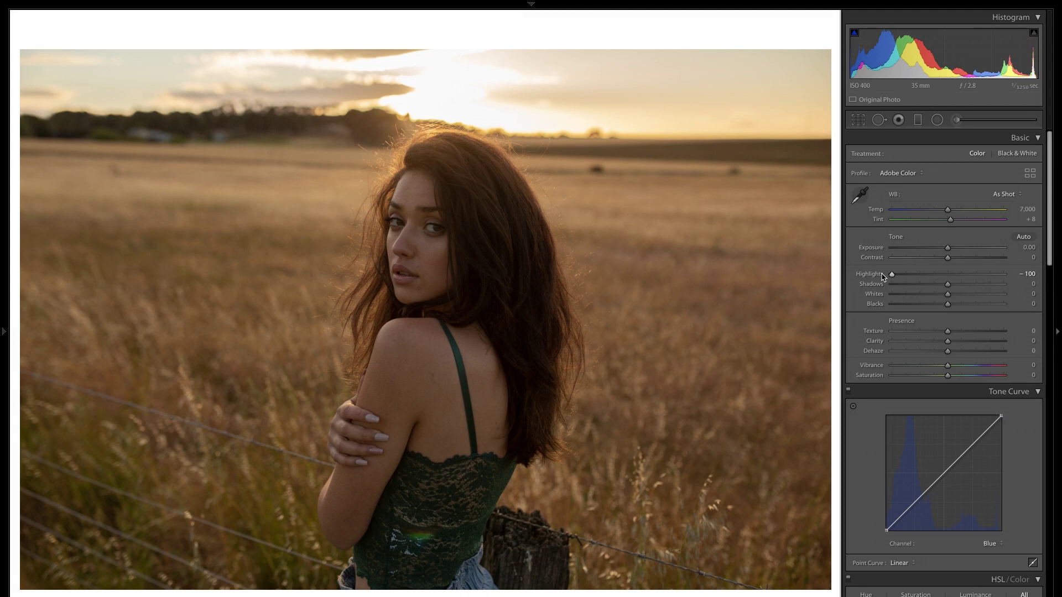
pyautogui.hotkey('ctrl', 'z')
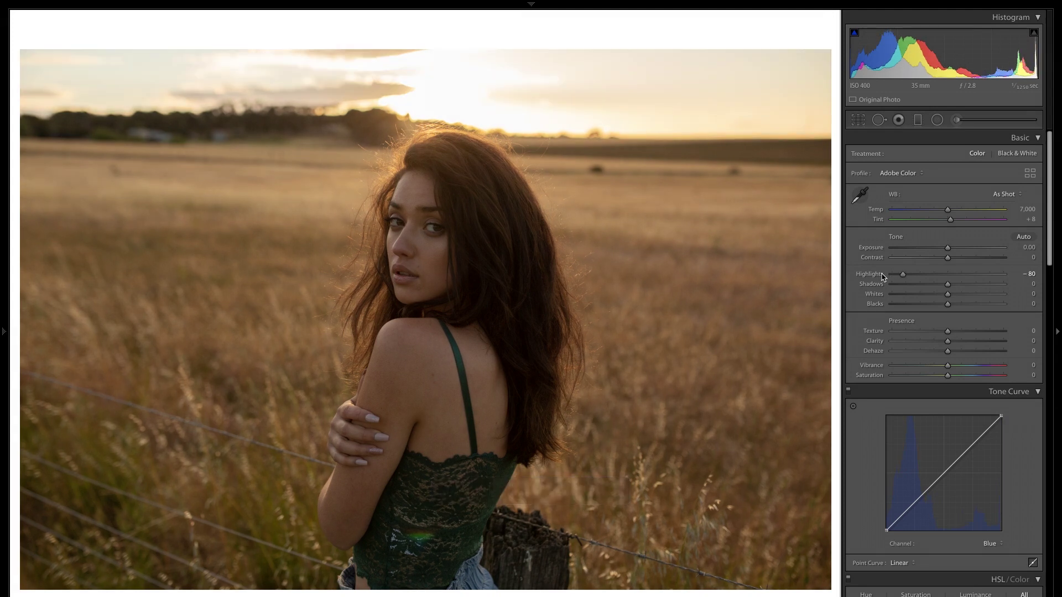
pyautogui.click(901, 295)
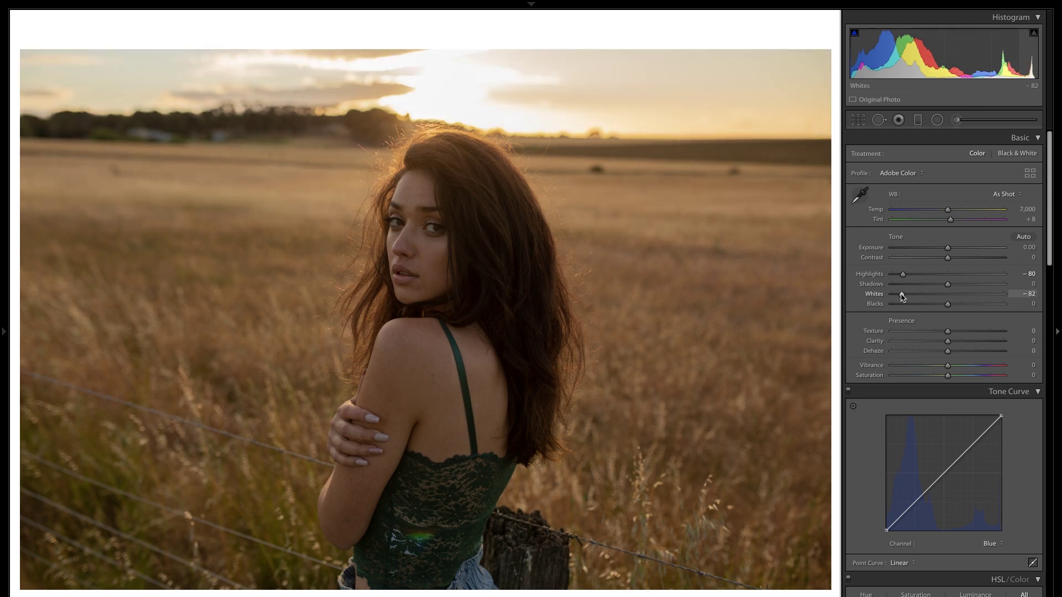
pyautogui.moveTo(901, 294); pyautogui.dragTo(902, 295)
pyautogui.moveTo(947, 248); pyautogui.dragTo(953, 251)
# - Set Clarity to +30 for the whole photo
pyautogui.scroll(-1, 953, 251)
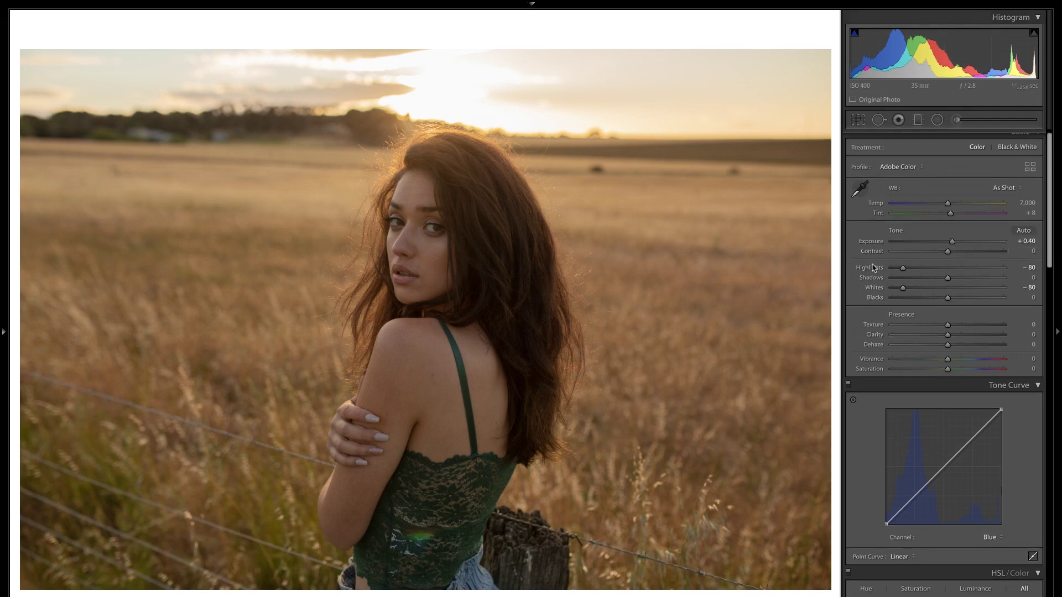
pyautogui.click(1034, 334)
pyautogui.write('30')
pyautogui.press('Return')
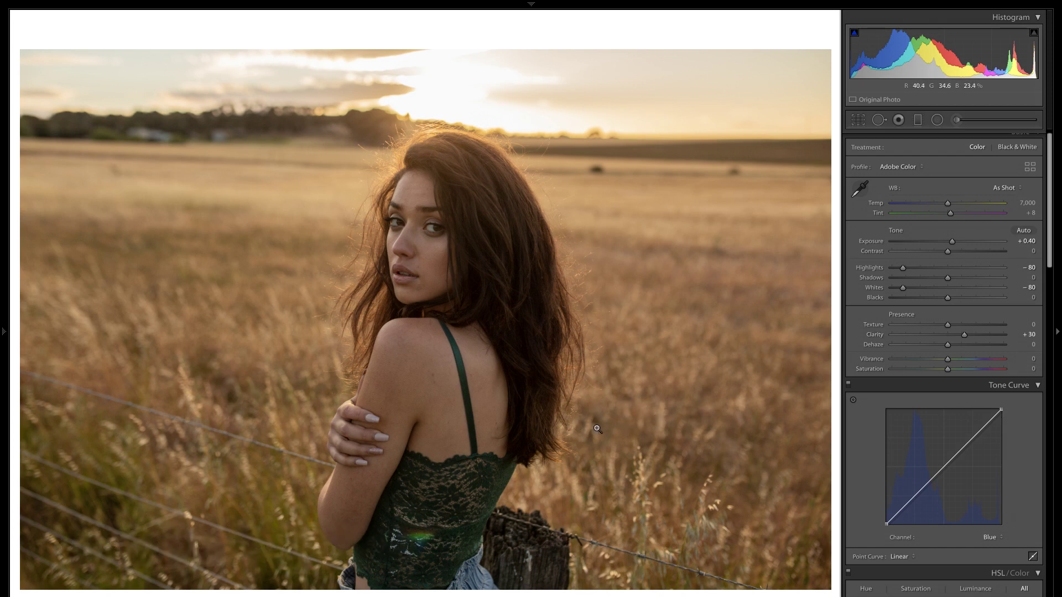
# - Inspect the woman's face up close and compare the edited photo with the original
pyautogui.click(405, 224)
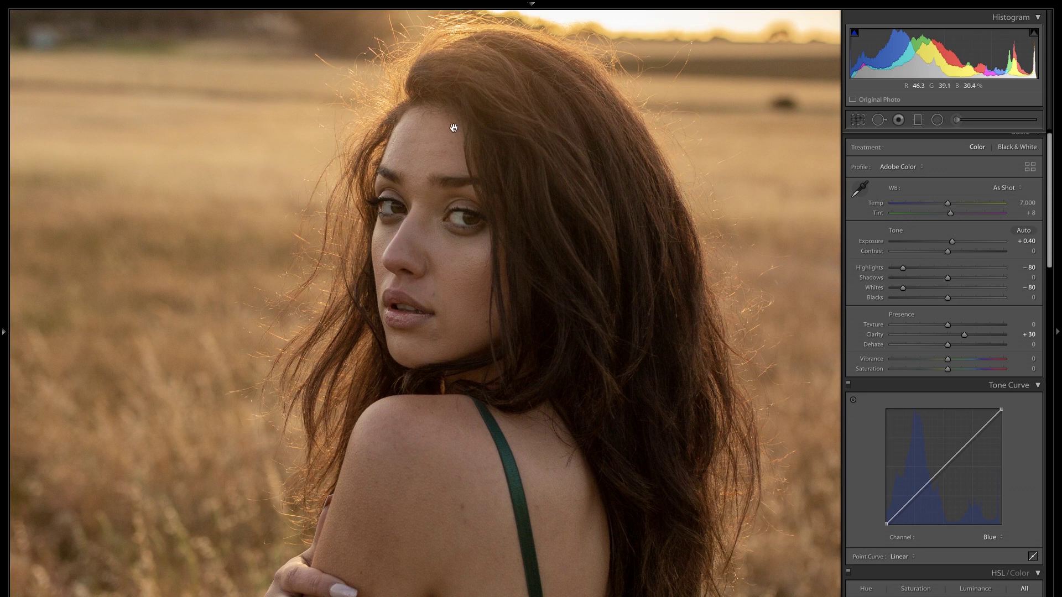
pyautogui.click(547, 268)
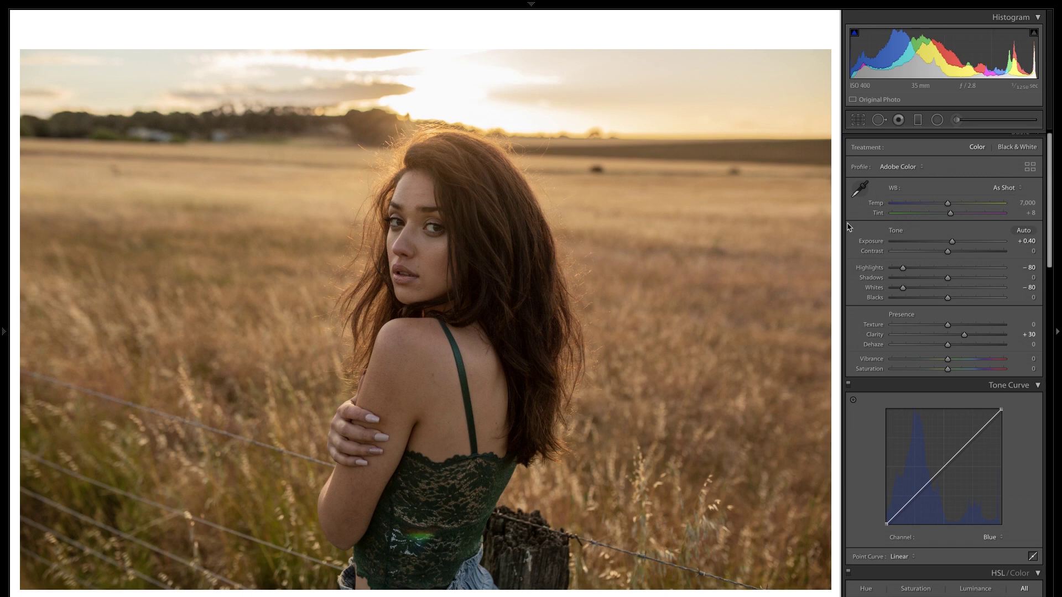
pyautogui.press('\\')
pyautogui.press('\\')
pyautogui.press('\\')
pyautogui.press('\\')
# - On the RGB channel of the tone curve, lower the white point slightly and raise the black point to fade both ends
pyautogui.scroll(-5, 947, 409)
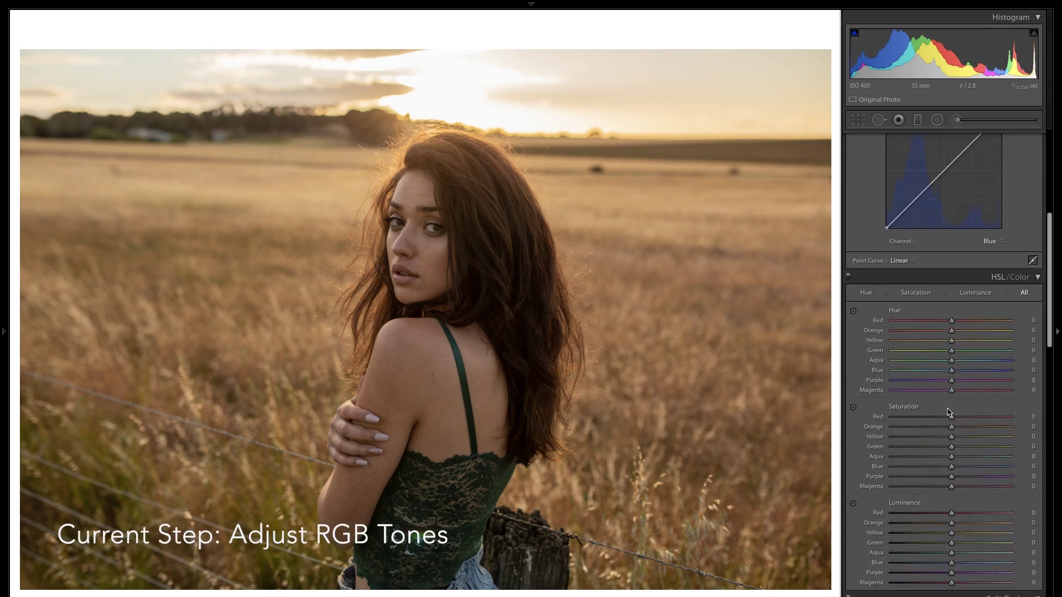
pyautogui.scroll(1, 957, 321)
pyautogui.click(992, 284)
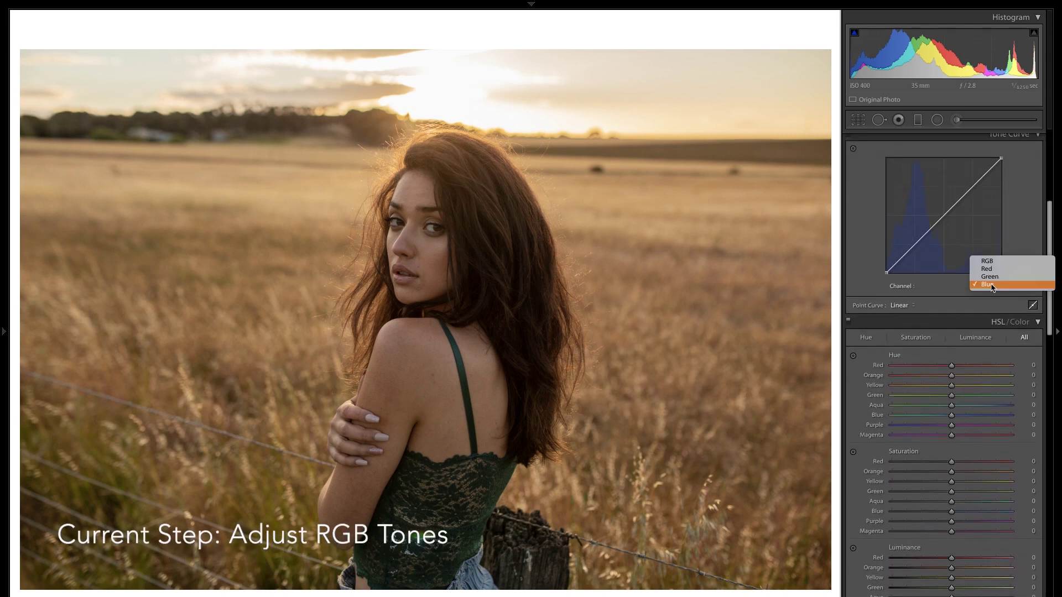
pyautogui.click(990, 259)
pyautogui.scroll(1, 990, 262)
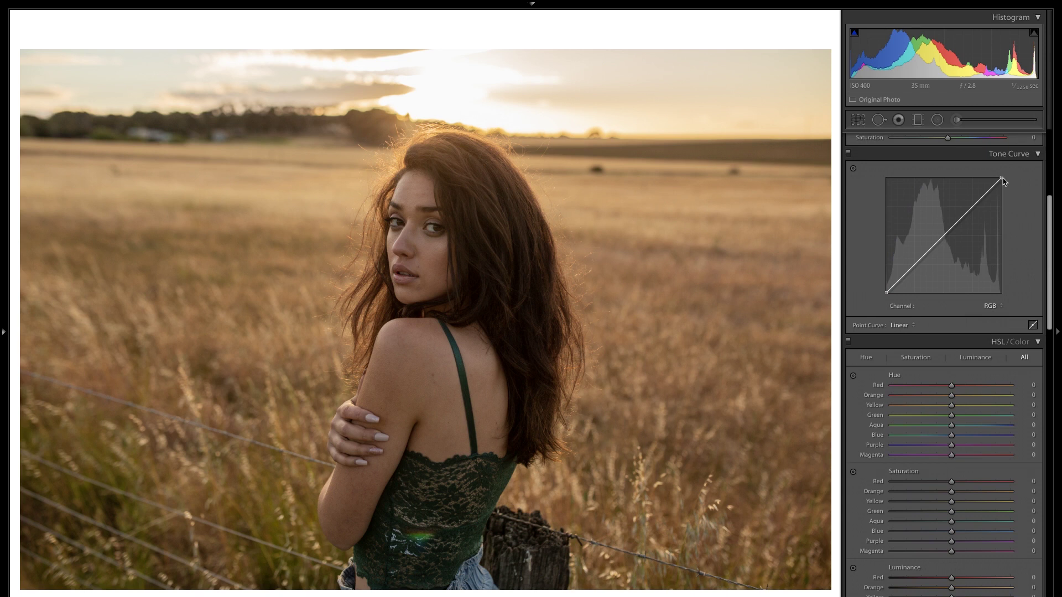
pyautogui.moveTo(1002, 181); pyautogui.dragTo(1004, 189)
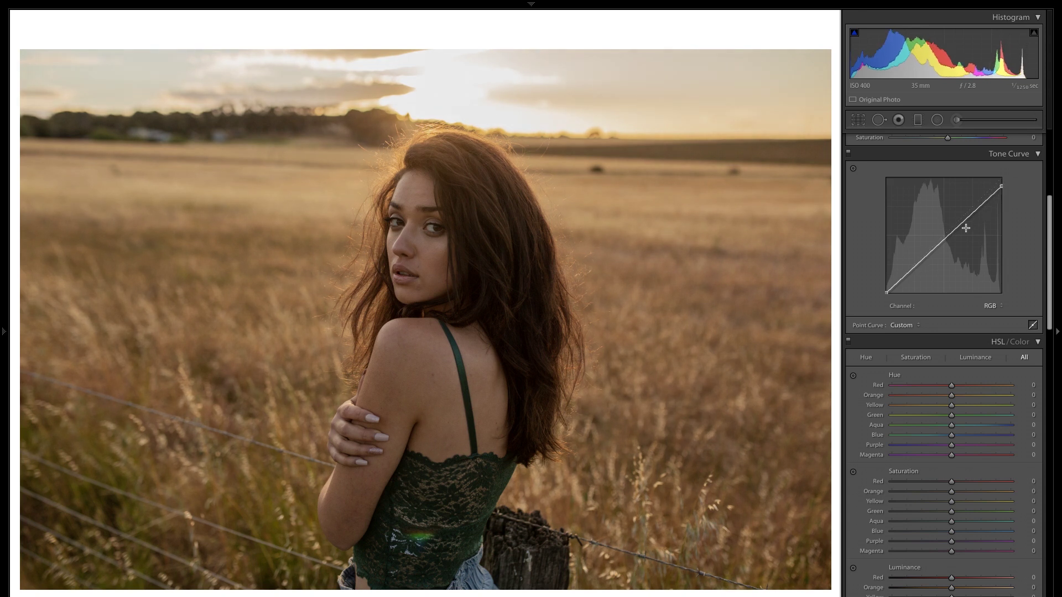
pyautogui.moveTo(887, 292); pyautogui.dragTo(893, 285)
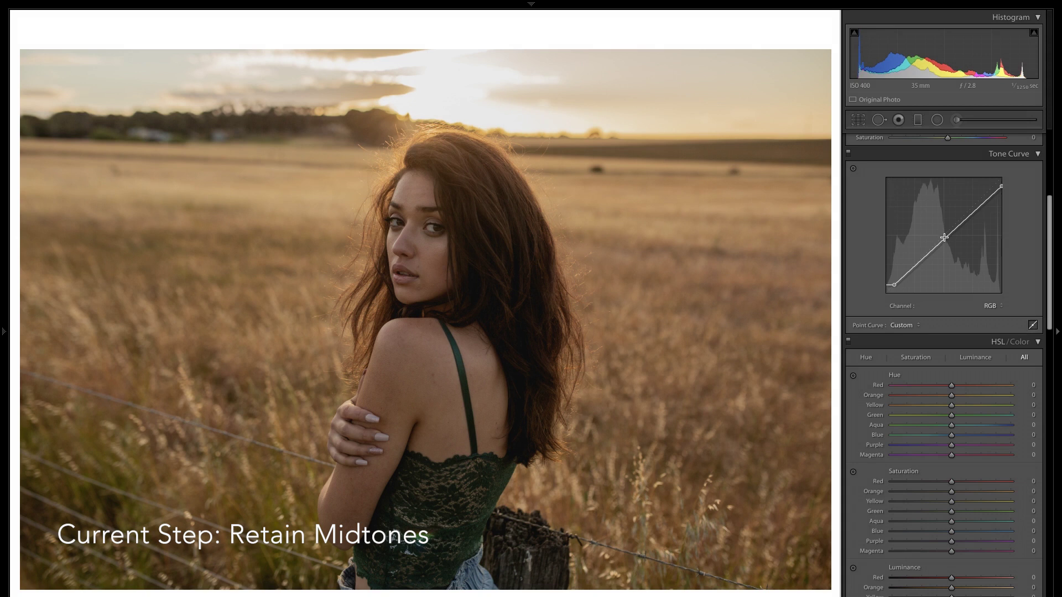
# - Anchor the midtones of the RGB curve with a point at 49.4 / 49.4 % and compare the photo without the tone curve
pyautogui.moveTo(943, 238); pyautogui.dragTo(942, 236)
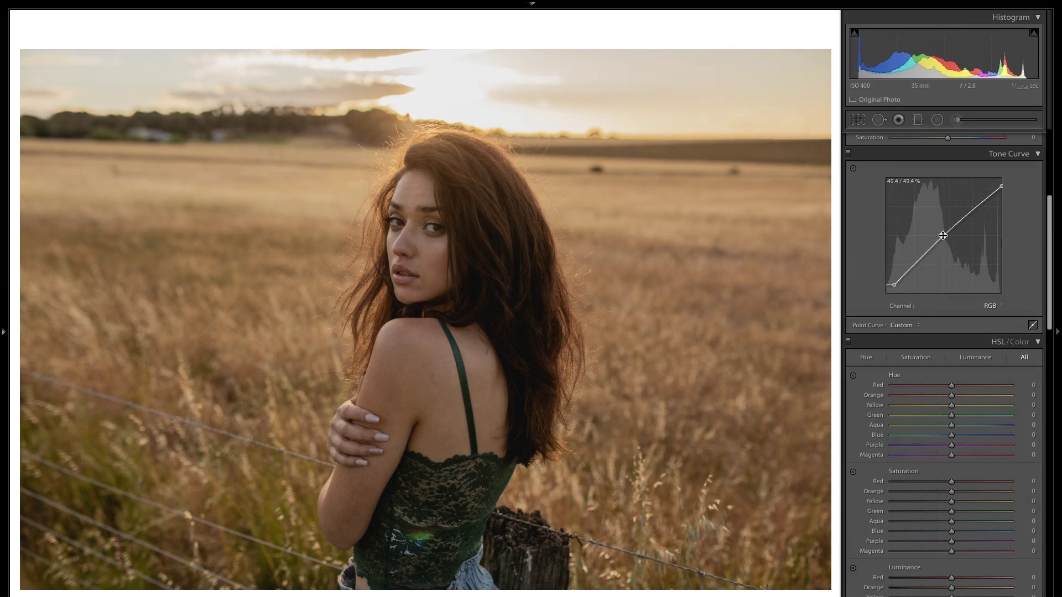
pyautogui.click(850, 154)
pyautogui.click(849, 154)
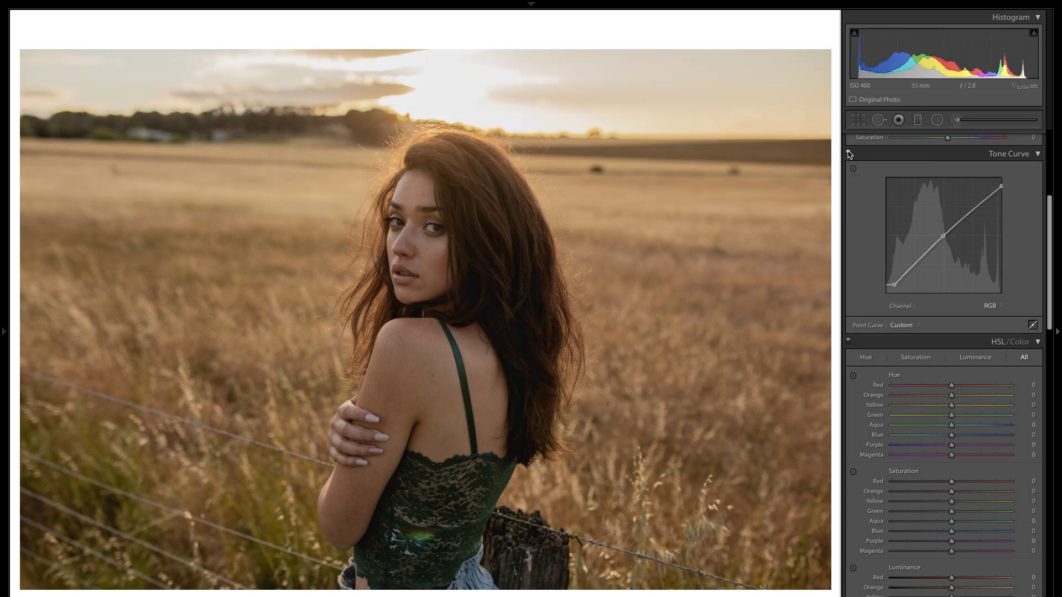
pyautogui.click(850, 155)
pyautogui.click(849, 154)
# - On the Red channel curve, lower the white point slightly and raise the black point to 0.0 / 1.6 %
pyautogui.click(994, 306)
pyautogui.click(995, 311)
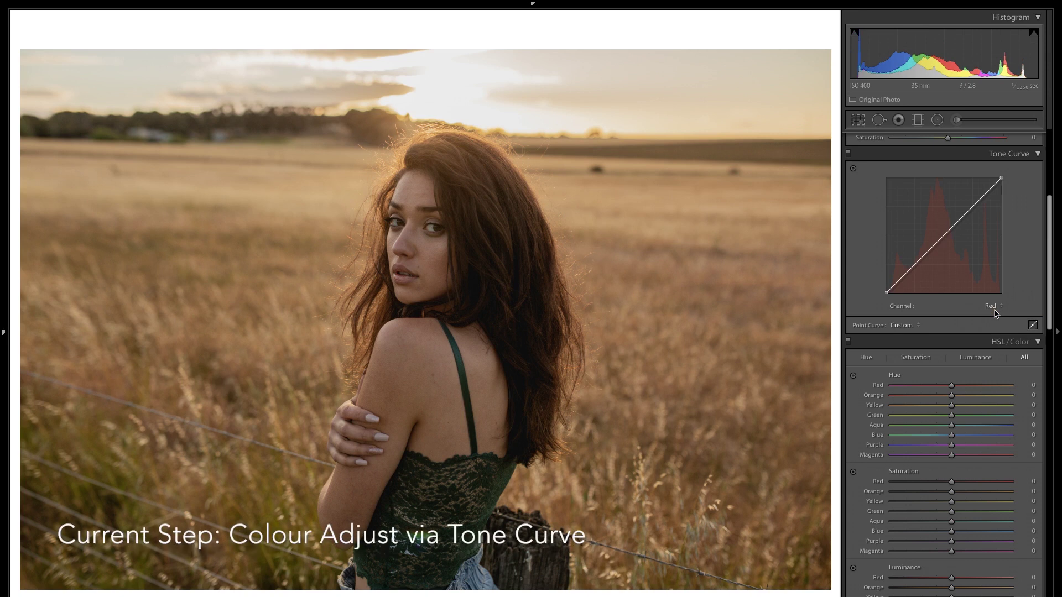
pyautogui.moveTo(1001, 177); pyautogui.dragTo(1003, 182)
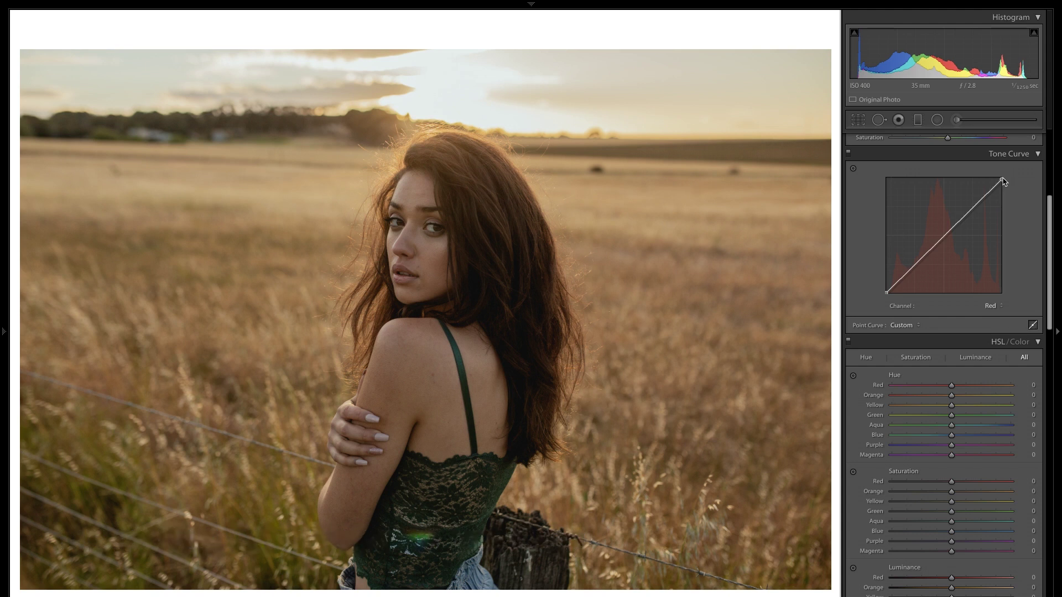
pyautogui.moveTo(887, 296); pyautogui.dragTo(884, 292)
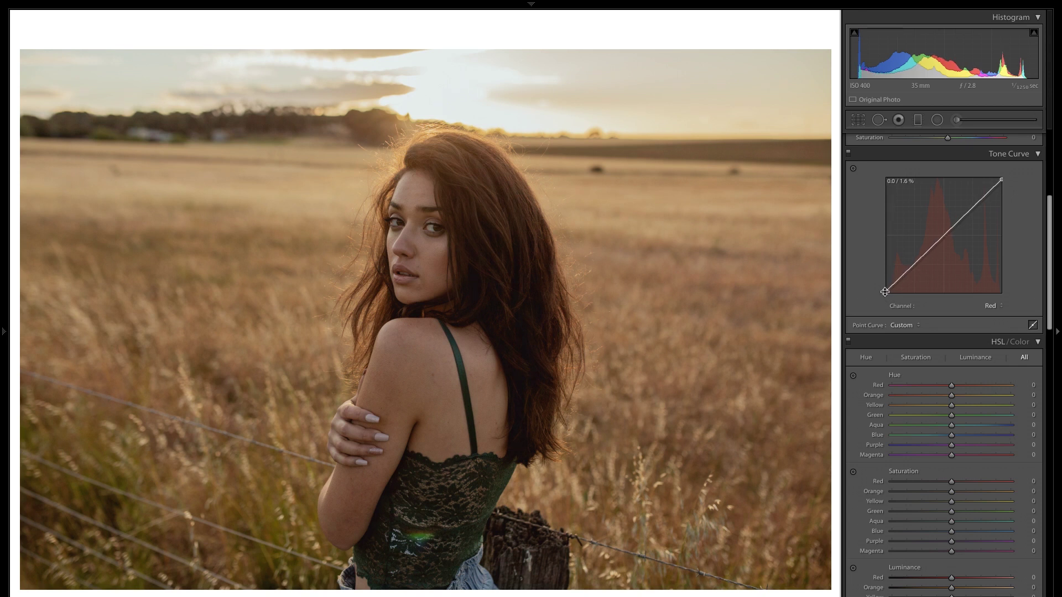
# - On the Green channel curve, nudge the white point slightly inward and move the black point to 0.8 / 0.0 %
pyautogui.click(998, 307)
pyautogui.click(1001, 312)
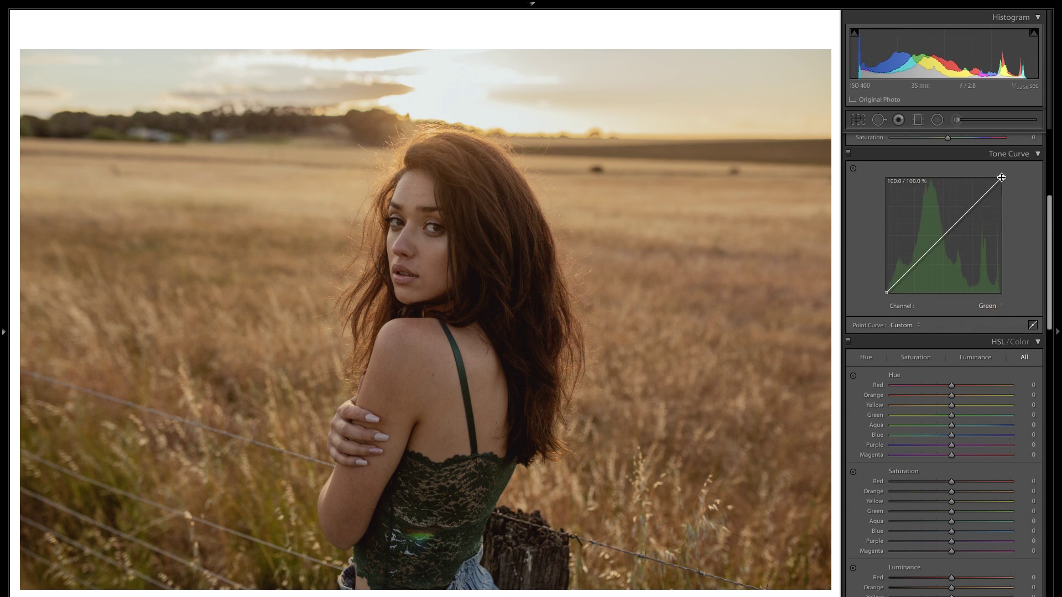
pyautogui.moveTo(1001, 178); pyautogui.dragTo(1001, 177)
pyautogui.moveTo(887, 294); pyautogui.dragTo(886, 297)
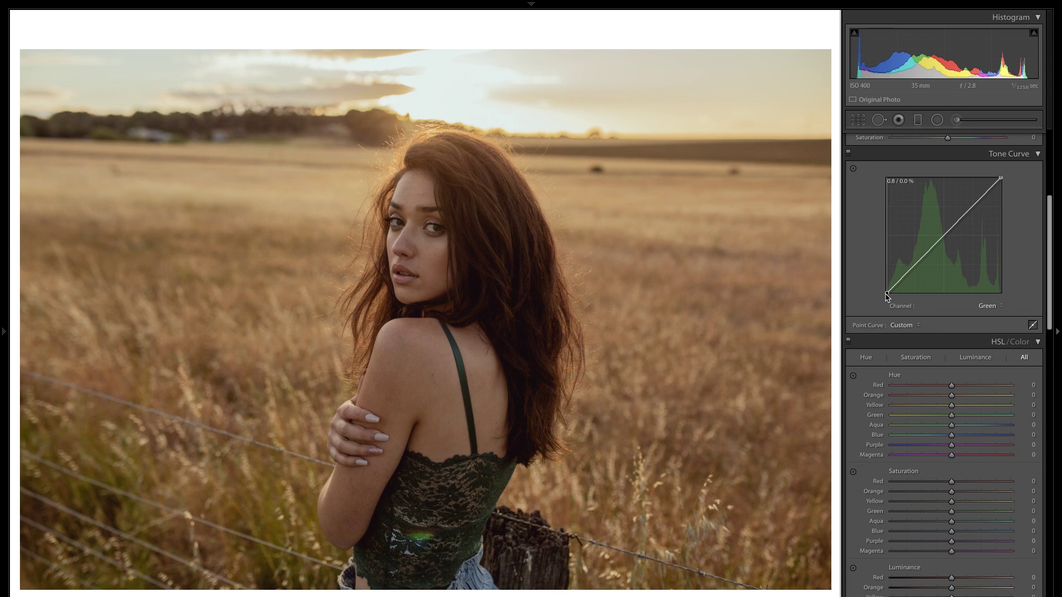
pyautogui.moveTo(886, 296); pyautogui.dragTo(886, 297)
# - Review the Blue channel curve and return the tone curve to the RGB channel
pyautogui.click(989, 306)
pyautogui.click(992, 305)
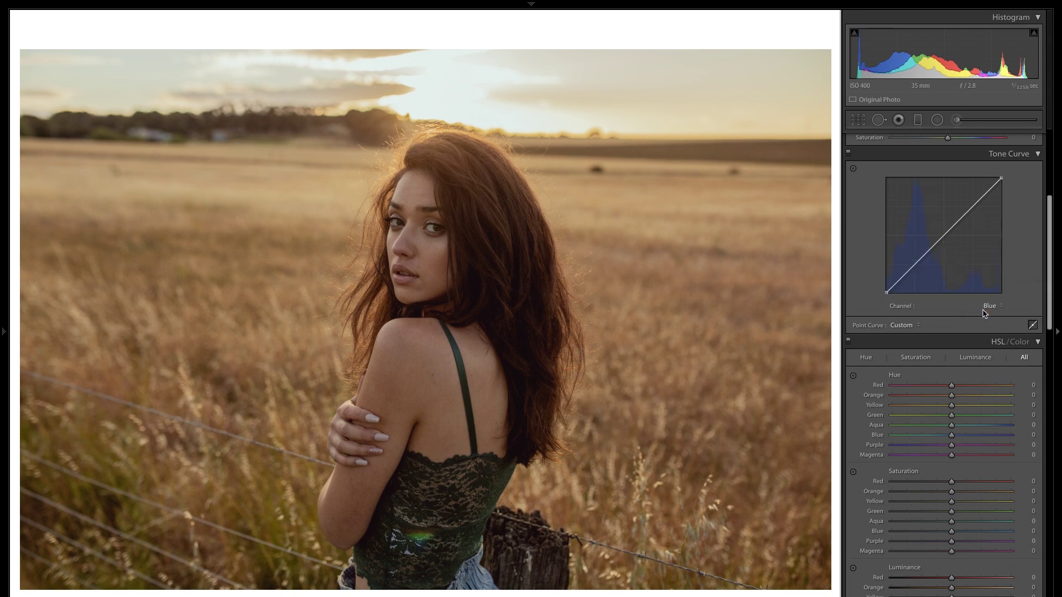
pyautogui.click(993, 306)
pyautogui.click(991, 281)
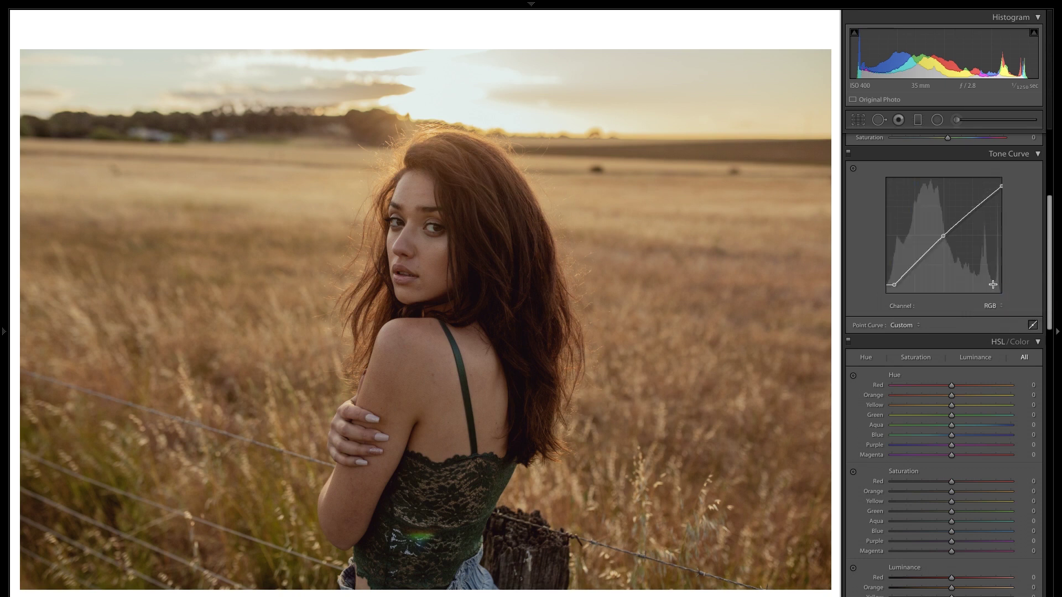
# - Compare the tone-curved photo with the unedited original
pyautogui.scroll(-5, 1013, 282)
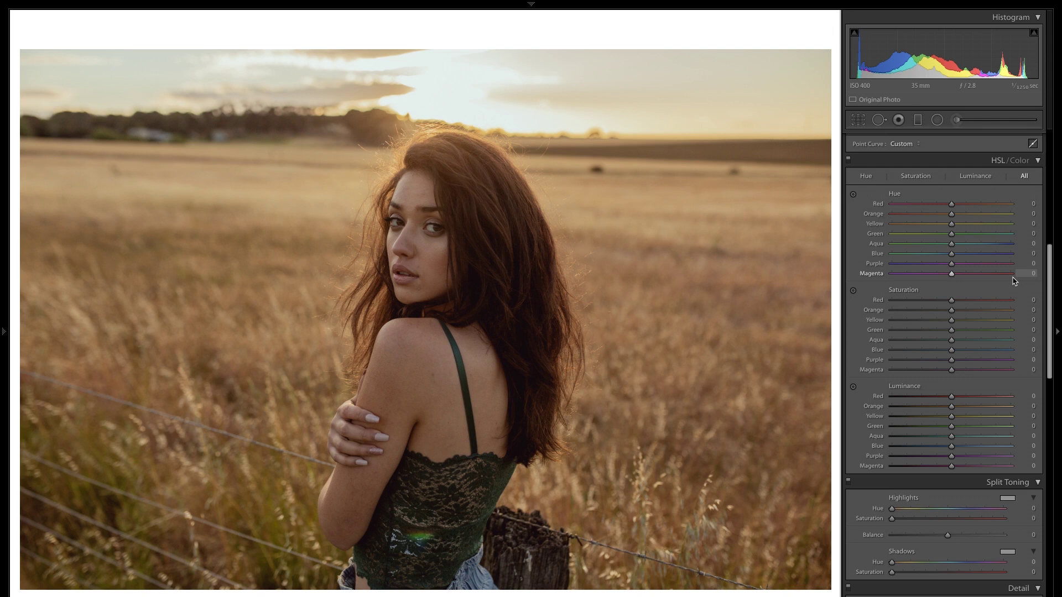
pyautogui.press('\\')
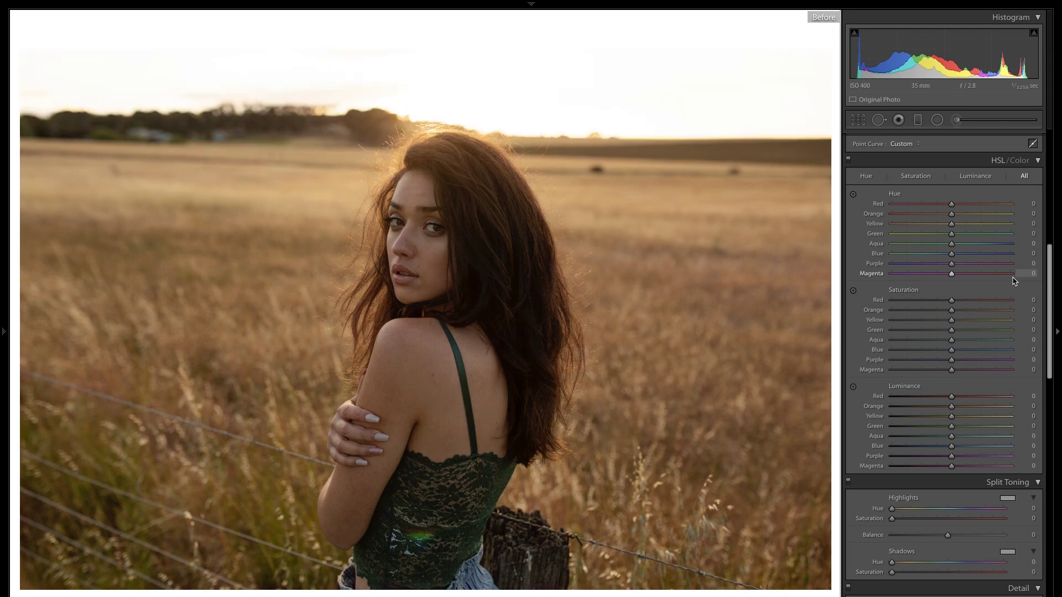
pyautogui.press('\\')
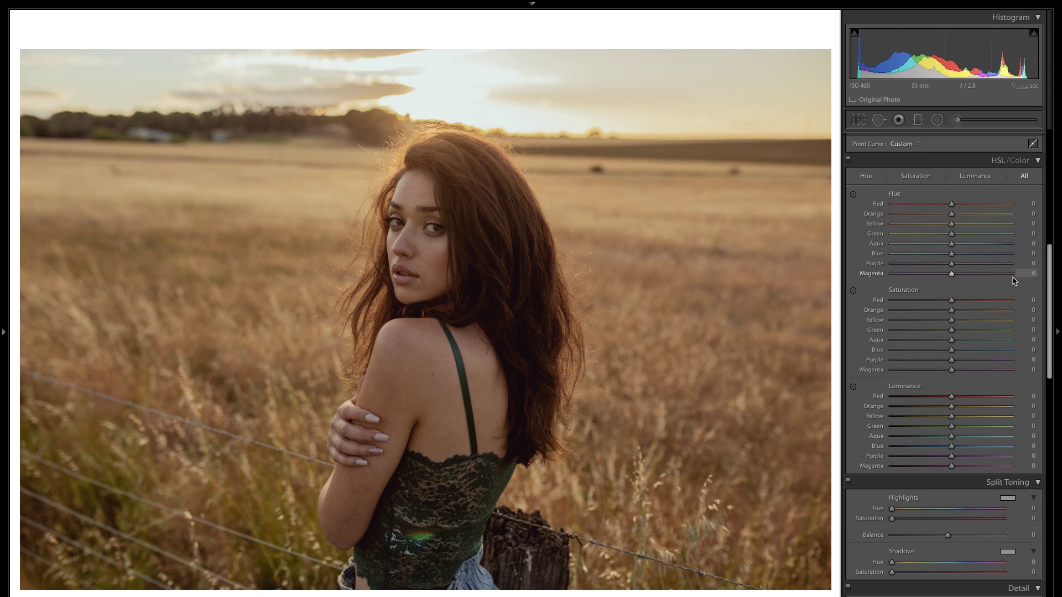
# - Set the Red hue to +33, Orange to +10 and Yellow to -35, and compare the photo without the HSL adjustments
pyautogui.moveTo(952, 207); pyautogui.dragTo(972, 207)
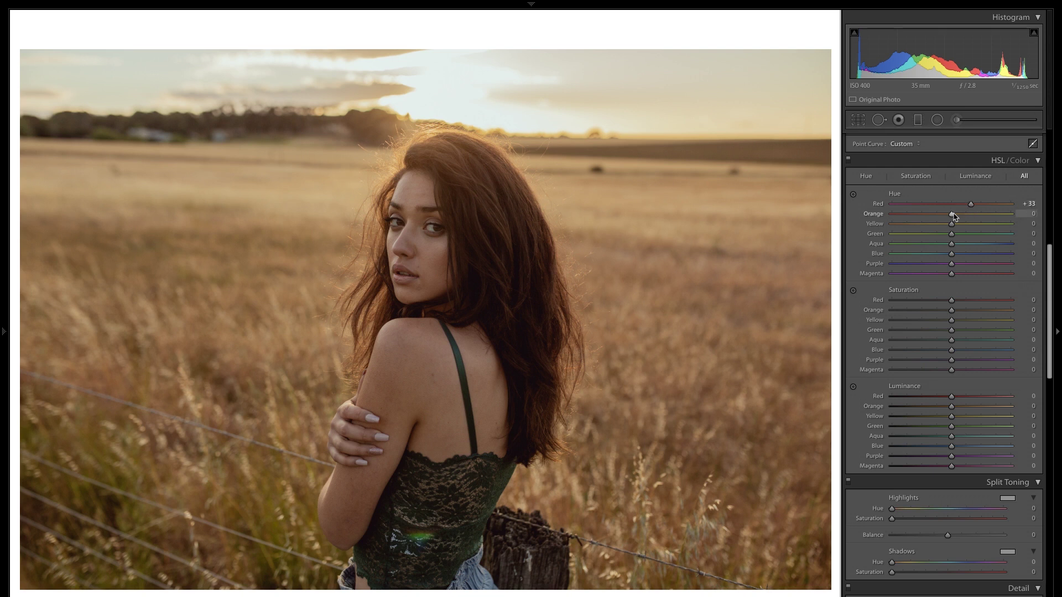
pyautogui.moveTo(953, 214); pyautogui.dragTo(959, 215)
pyautogui.moveTo(952, 226); pyautogui.dragTo(931, 229)
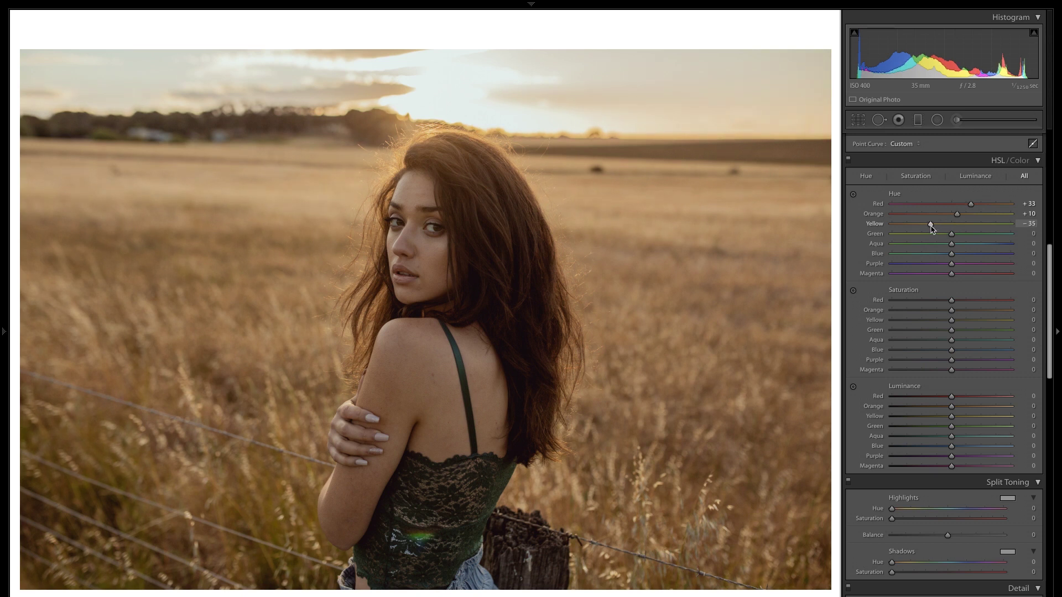
pyautogui.click(848, 161)
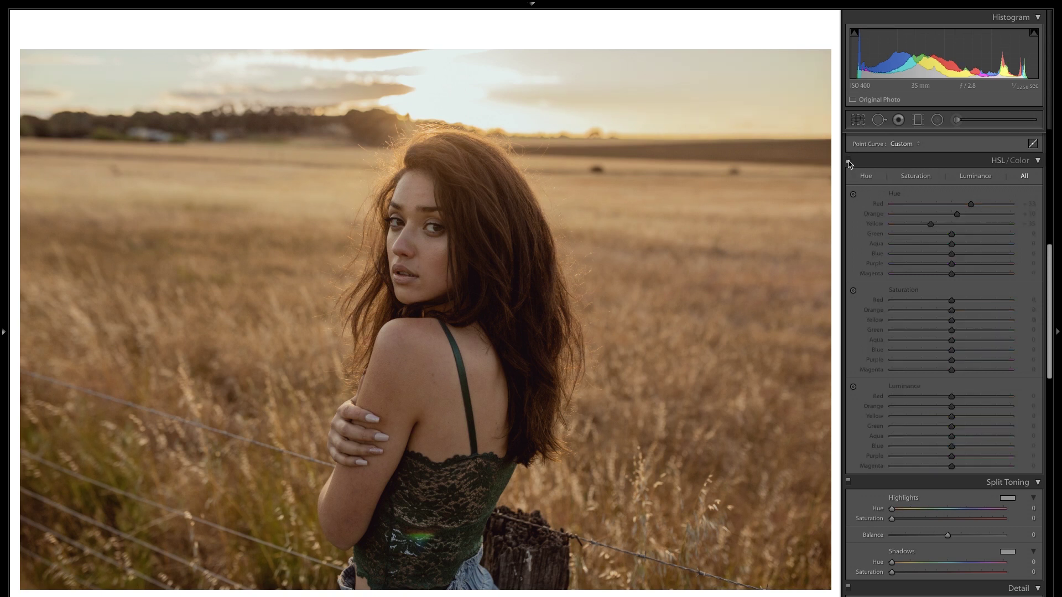
pyautogui.click(849, 161)
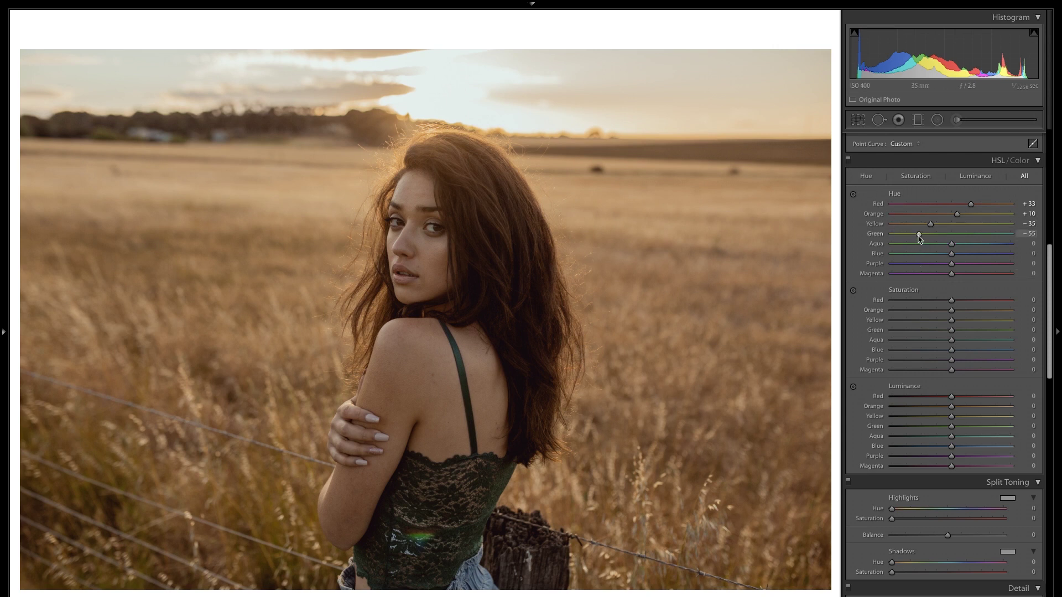
# - Try both extremes of the Green hue and settle on -100, and set the Blue hue to -10
pyautogui.moveTo(916, 234); pyautogui.dragTo(1018, 226)
pyautogui.moveTo(1001, 233)
pyautogui.mouseDown()
pyautogui.moveTo(951, 234)
pyautogui.moveTo(1014, 239)
pyautogui.mouseUp()
pyautogui.moveTo(1014, 239); pyautogui.dragTo(874, 239)
pyautogui.moveTo(945, 256); pyautogui.dragTo(946, 258)
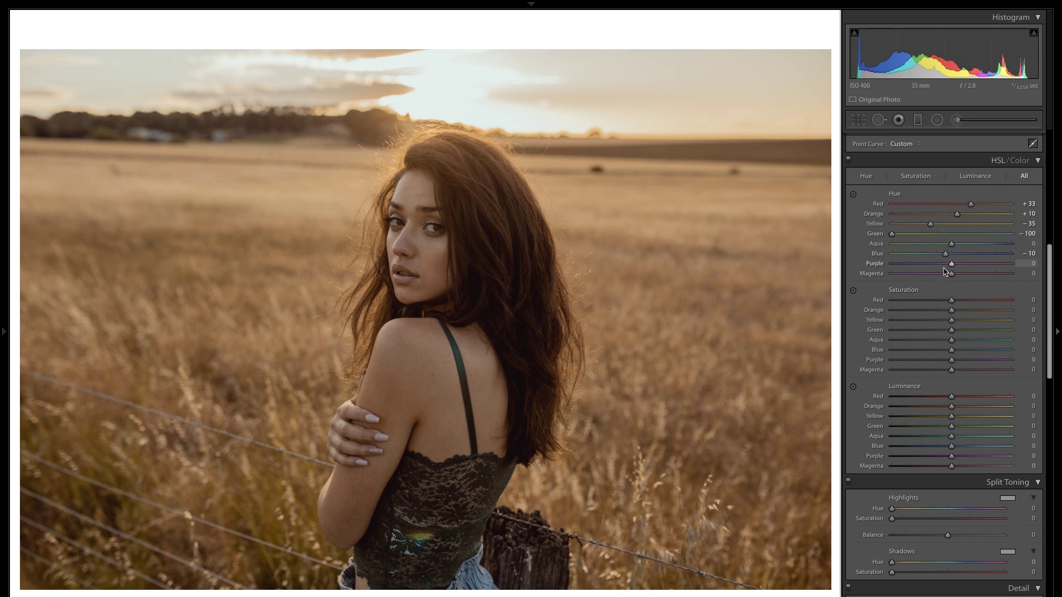
# - Set the color saturation to +30 for Red, +20 for Orange, -10 for Yellow and -50 for Green
pyautogui.scroll(-2, 945, 271)
pyautogui.scroll(-2, 943, 299)
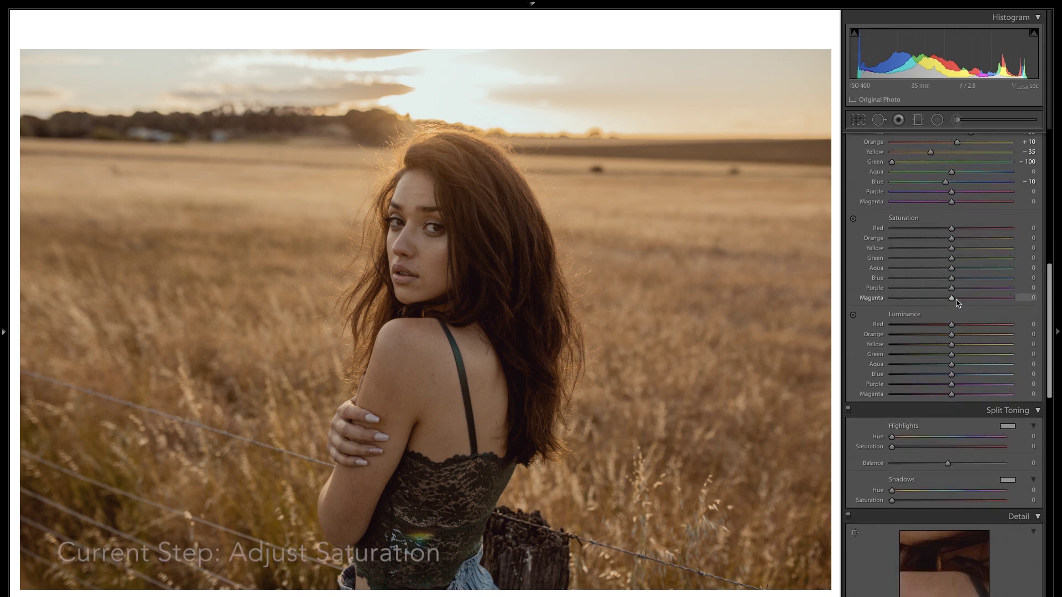
pyautogui.scroll(1, 958, 303)
pyautogui.moveTo(952, 250); pyautogui.dragTo(971, 252)
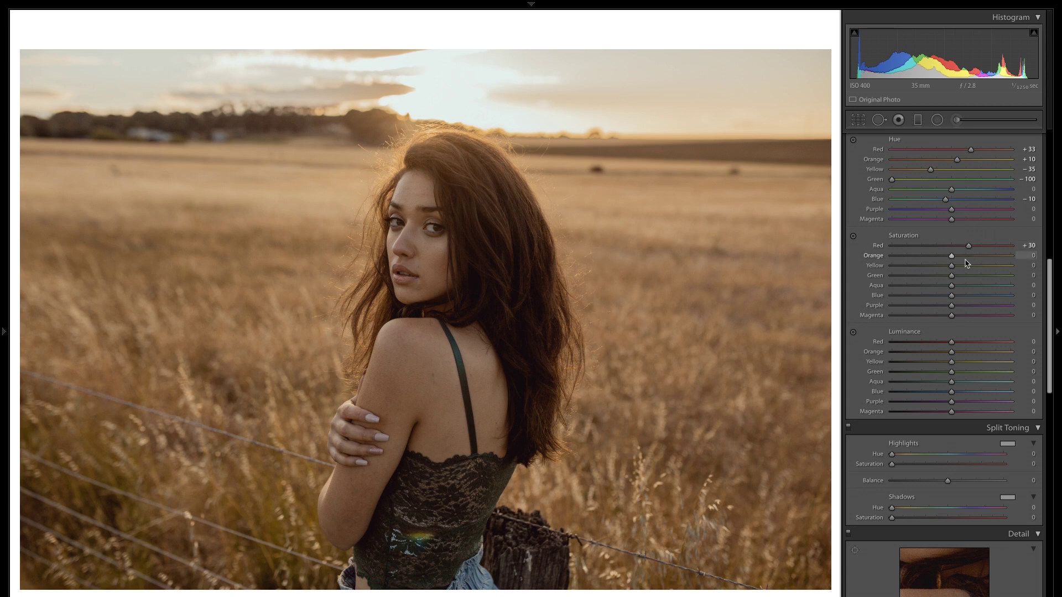
pyautogui.moveTo(951, 260); pyautogui.dragTo(963, 260)
pyautogui.moveTo(951, 267)
pyautogui.mouseDown()
pyautogui.moveTo(991, 265)
pyautogui.moveTo(931, 270)
pyautogui.moveTo(947, 271)
pyautogui.mouseUp()
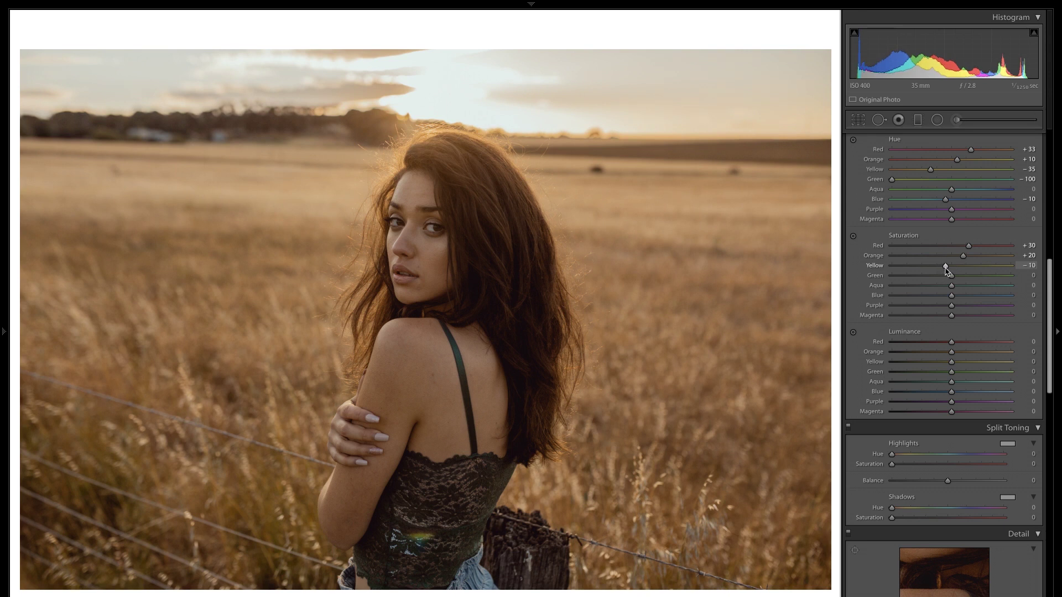
pyautogui.moveTo(950, 276); pyautogui.dragTo(923, 280)
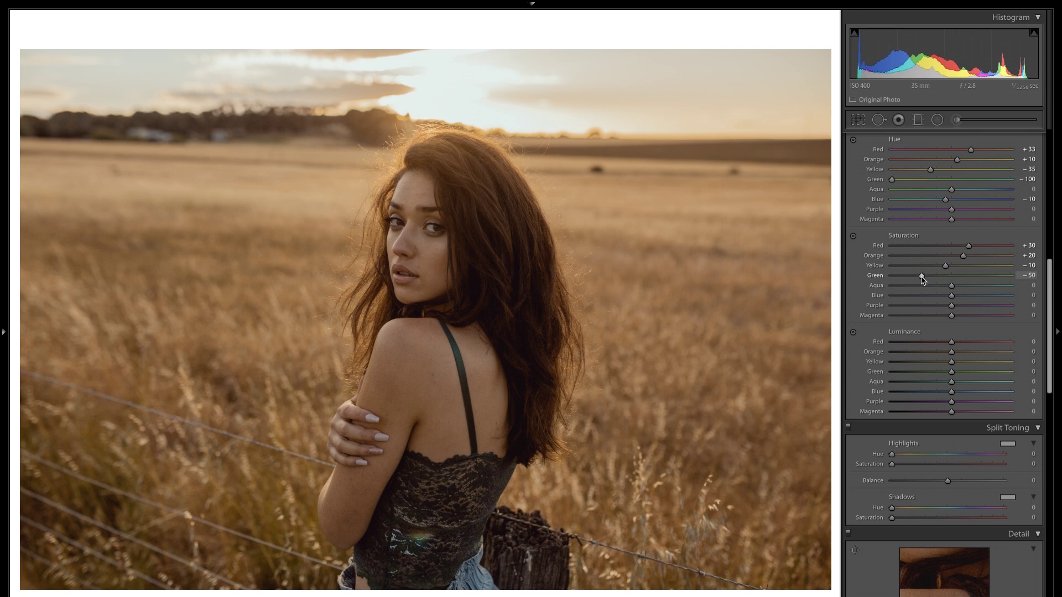
# - Try raising the Red luminance and undo it, and set the luminance to +15 for Orange, +25 for Yellow and +100 for Green
pyautogui.scroll(-2, 922, 280)
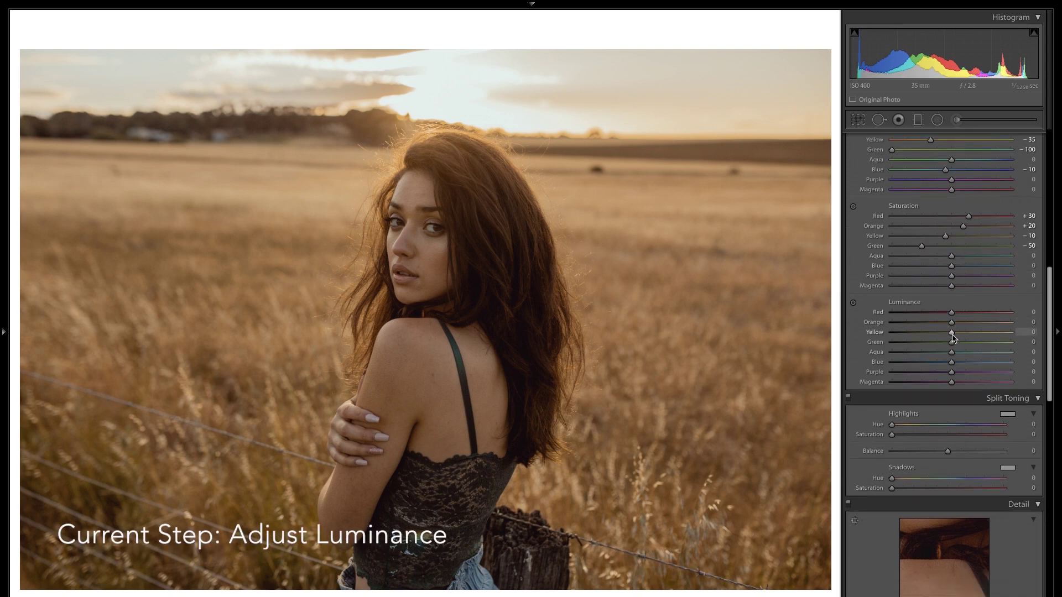
pyautogui.moveTo(951, 318); pyautogui.dragTo(978, 315)
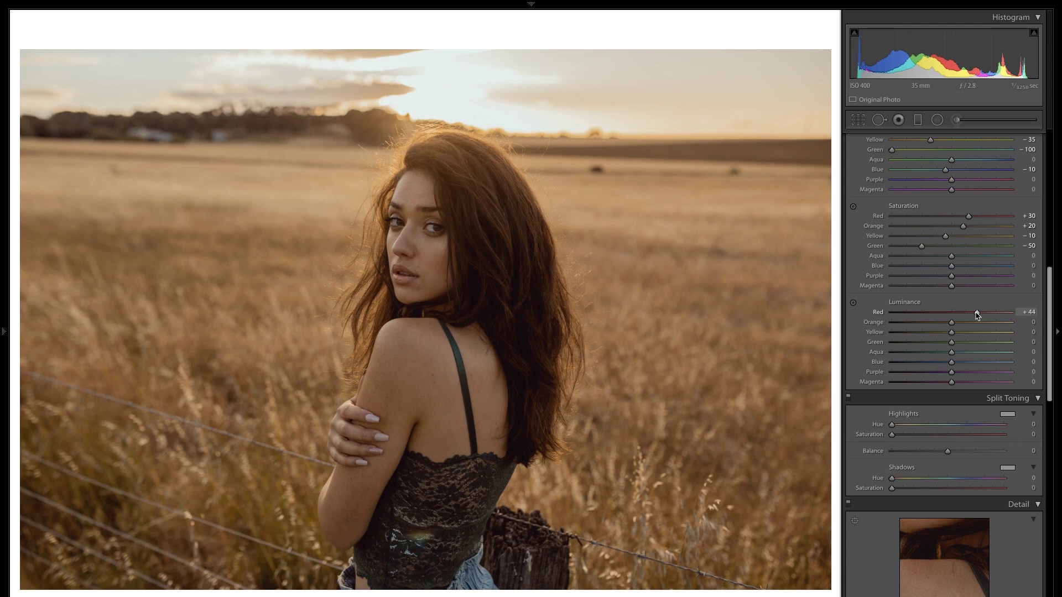
pyautogui.hotkey('ctrl', 'z')
pyautogui.moveTo(949, 322); pyautogui.dragTo(959, 325)
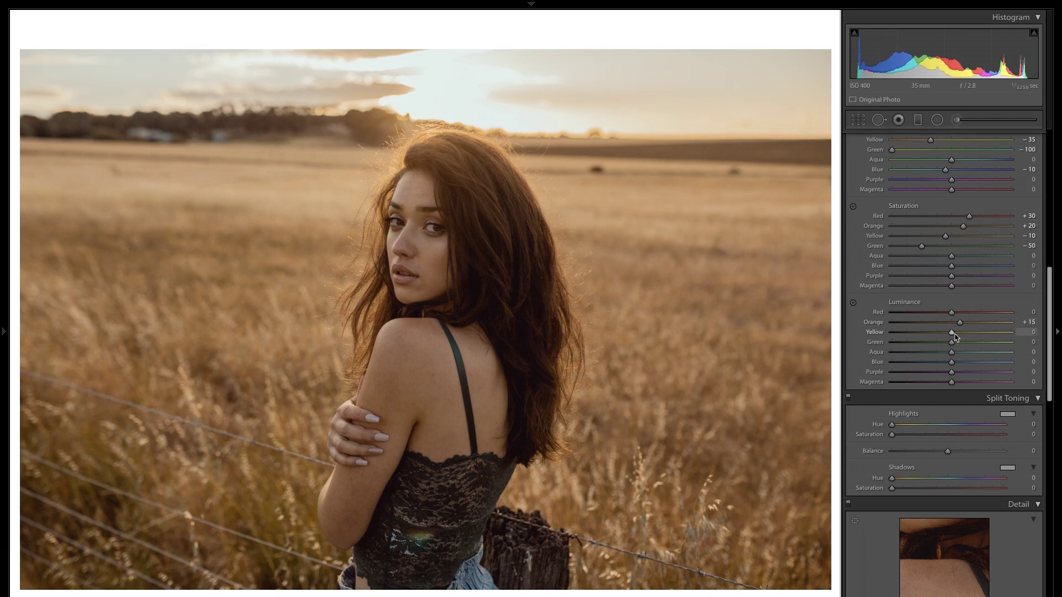
pyautogui.moveTo(951, 334)
pyautogui.mouseDown()
pyautogui.moveTo(996, 340)
pyautogui.moveTo(969, 339)
pyautogui.mouseUp()
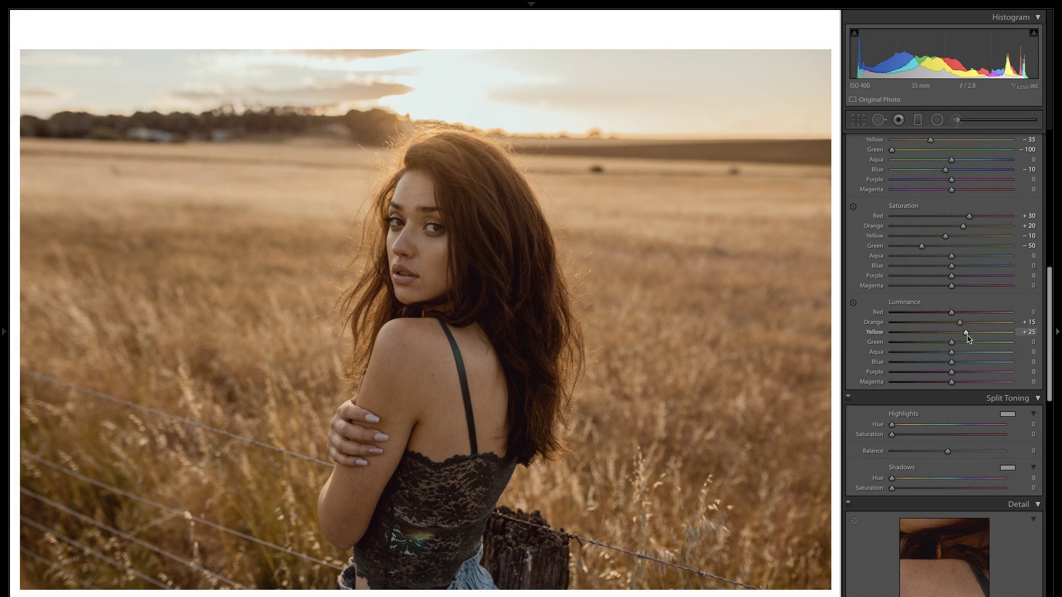
pyautogui.moveTo(951, 342); pyautogui.dragTo(1058, 332)
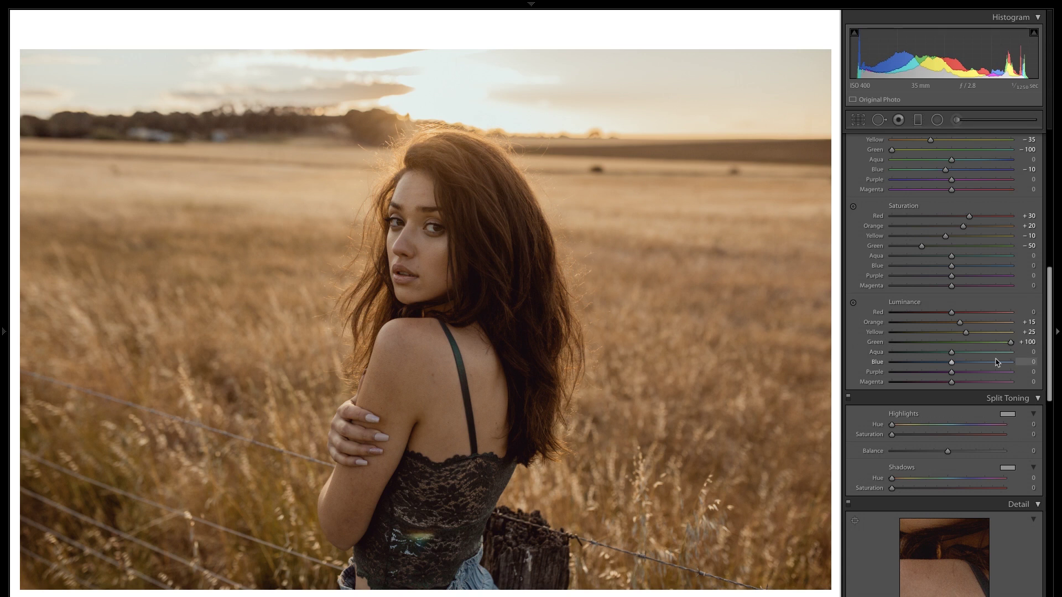
# - Split tone the photo with highlights at hue 180 and saturation 6, and shadows at saturation 6
pyautogui.scroll(3, 997, 363)
pyautogui.scroll(-6, 997, 362)
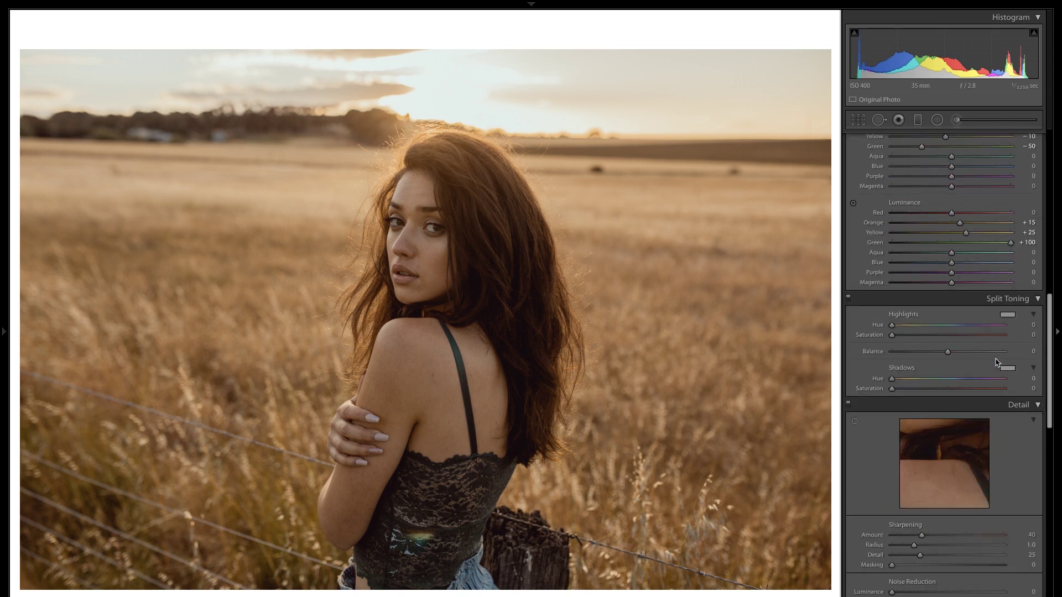
pyautogui.scroll(-5, 997, 362)
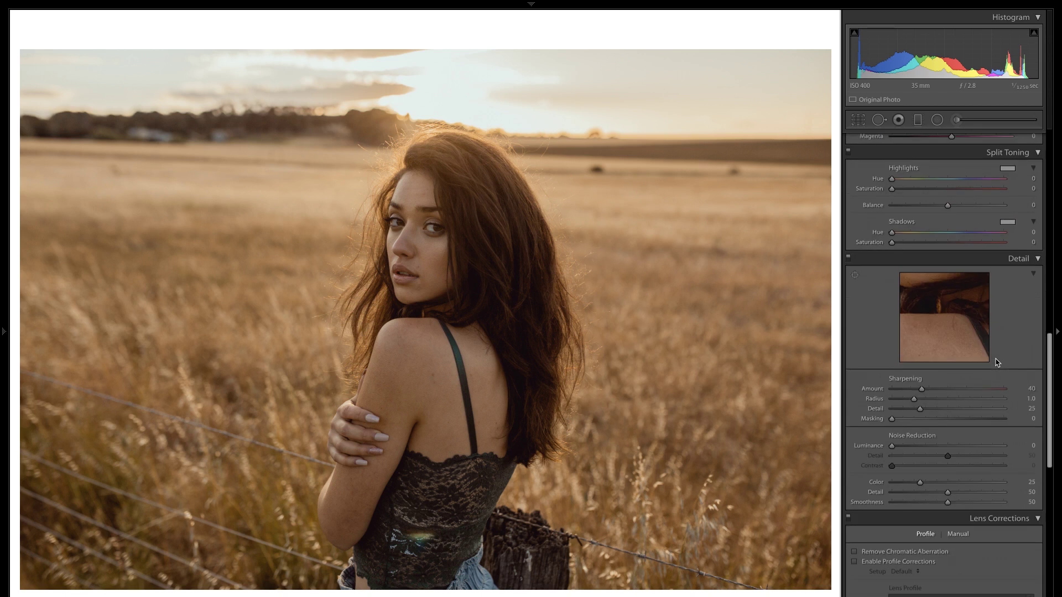
pyautogui.scroll(4, 997, 363)
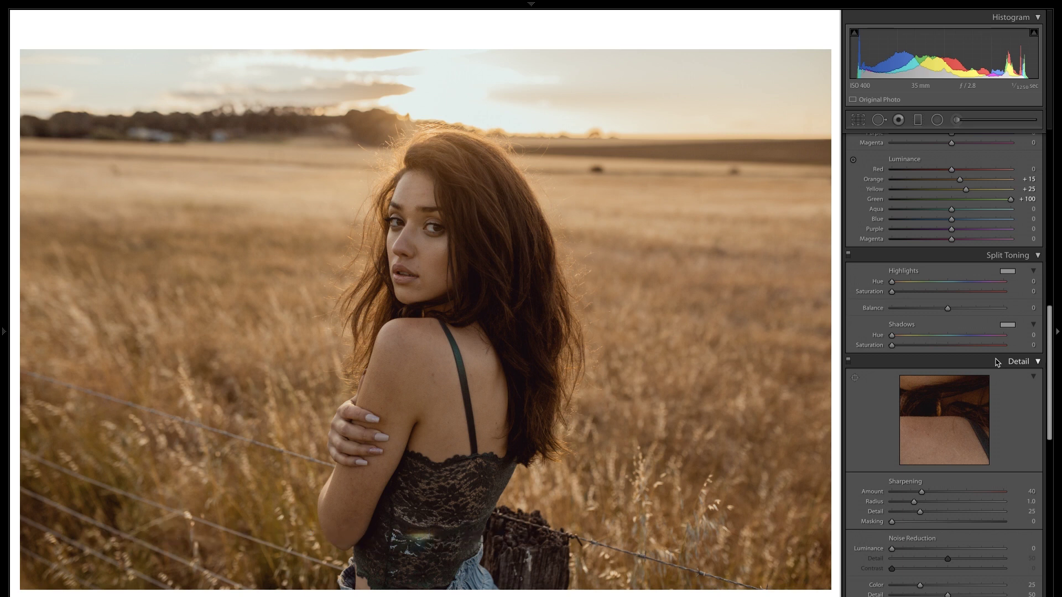
pyautogui.click(952, 283)
pyautogui.moveTo(952, 283); pyautogui.dragTo(900, 296)
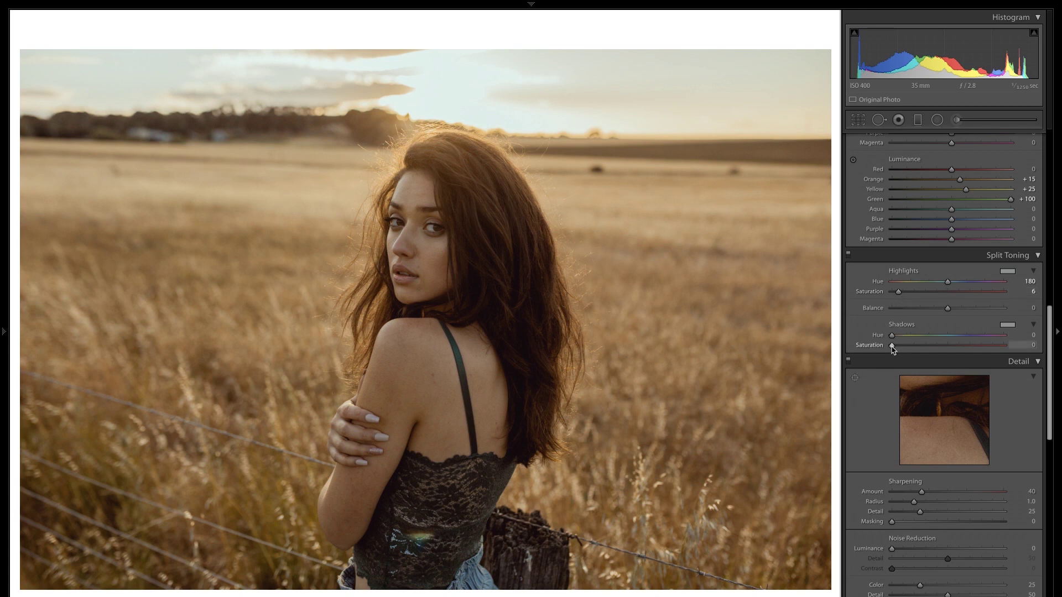
pyautogui.moveTo(892, 346); pyautogui.dragTo(898, 345)
# - Compare the photo with and without the split toning
pyautogui.click(848, 255)
pyautogui.click(848, 255)
pyautogui.click(848, 255)
pyautogui.click(848, 254)
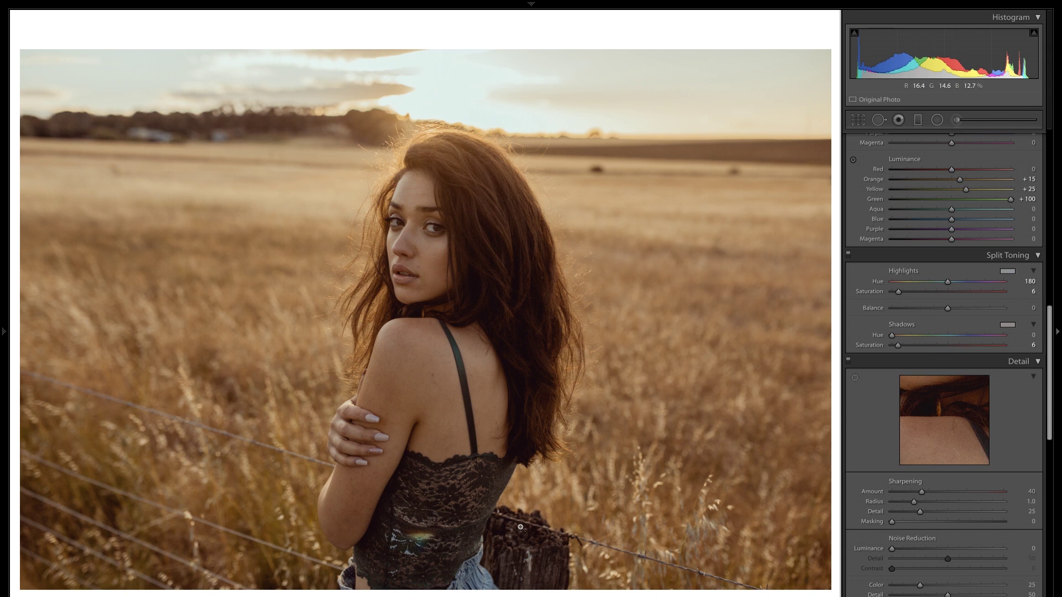
pyautogui.click(848, 254)
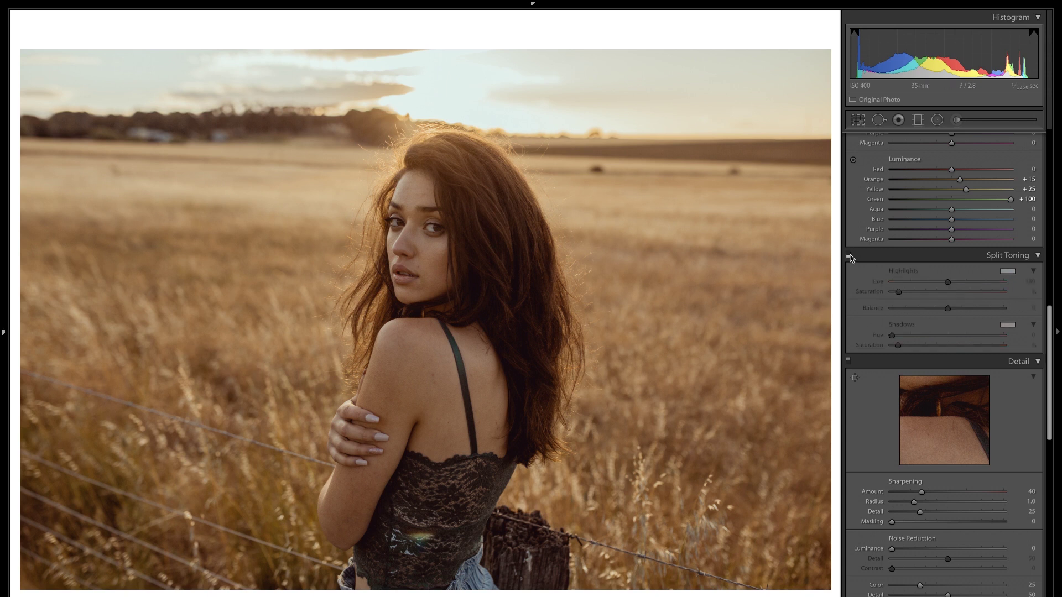
pyautogui.click(848, 254)
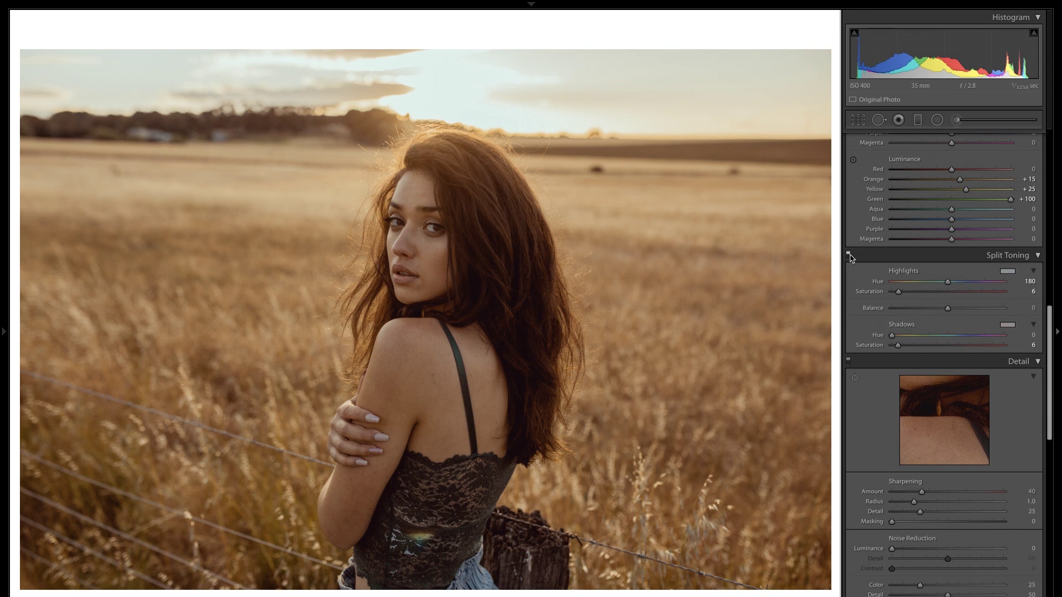
# - Set the sharpening amount to 60
pyautogui.scroll(-2, 913, 309)
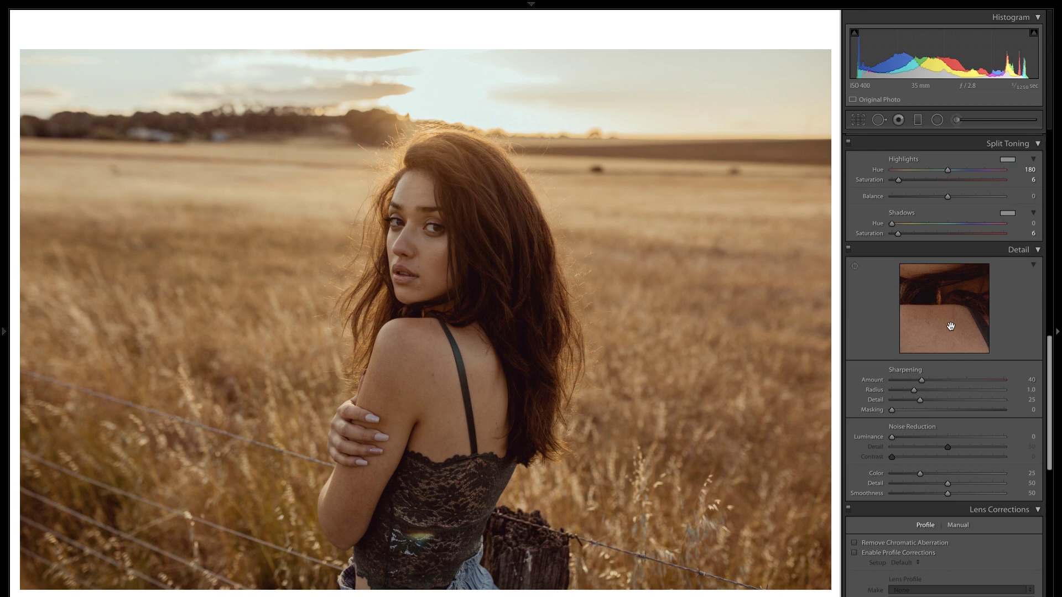
pyautogui.scroll(-1, 950, 326)
pyautogui.click(1029, 351)
pyautogui.write('60')
pyautogui.press('Return')
# - Enable chromatic aberration removal and the lens profile corrections
pyautogui.scroll(-2, 995, 340)
pyautogui.click(912, 409)
pyautogui.click(911, 420)
# - Add film grain with amount 40, size 40 and roughness 40
pyautogui.scroll(-2, 906, 436)
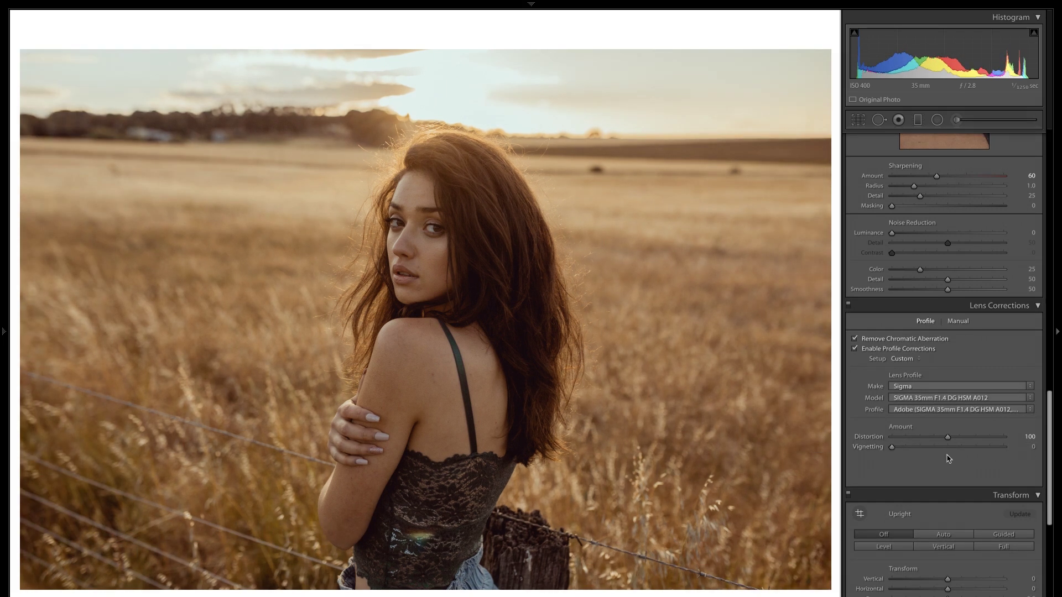
pyautogui.scroll(-3, 948, 450)
pyautogui.scroll(-4, 962, 459)
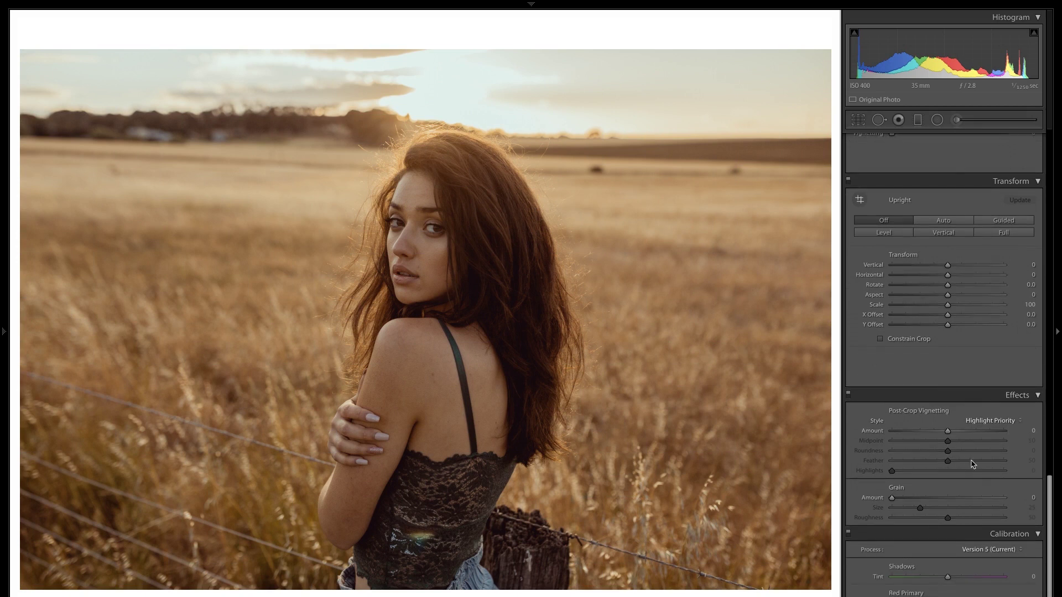
pyautogui.click(1019, 497)
pyautogui.write('40')
pyautogui.press('Tab')
pyautogui.write('40')
pyautogui.press('Tab')
pyautogui.write('40')
pyautogui.press('Return')
pyautogui.scroll(-2, 946, 387)
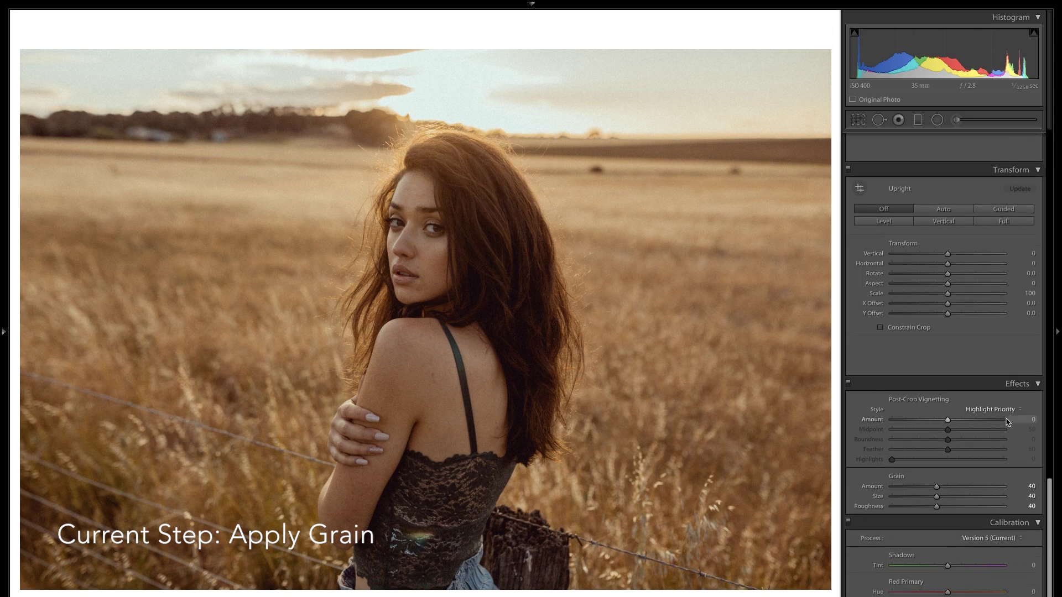
# - Inspect the grain up close on the woman's face and compare the edit with the unedited original
pyautogui.click(479, 246)
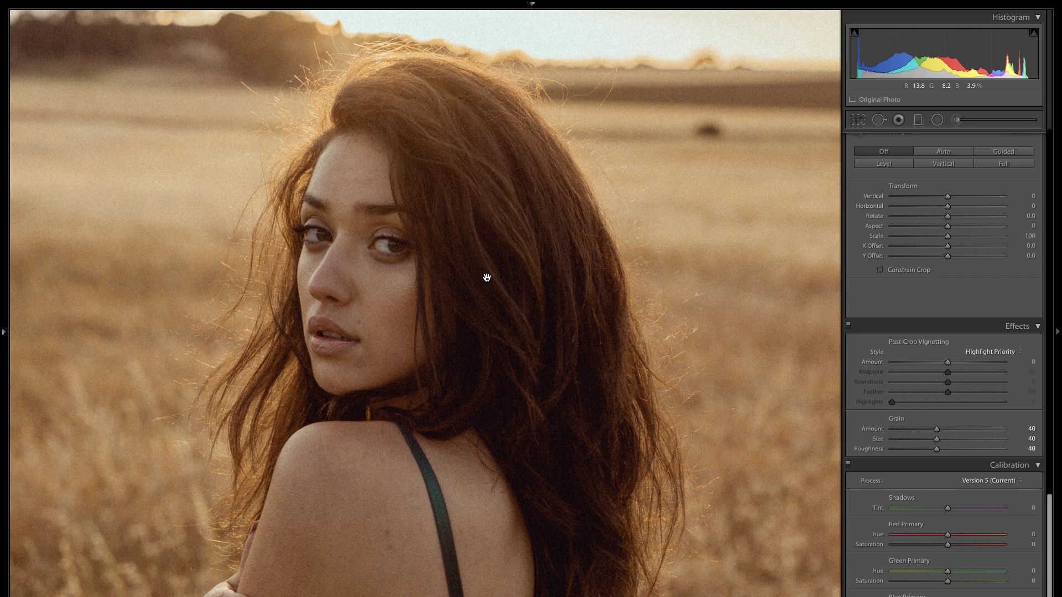
pyautogui.press('\\')
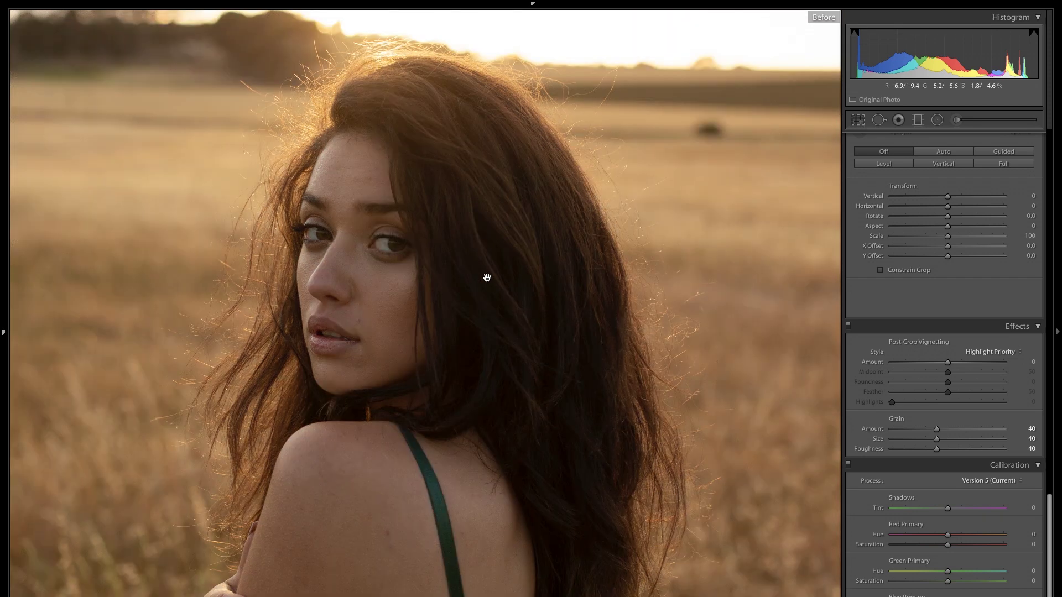
pyautogui.press('\\')
pyautogui.press('\\')
pyautogui.press('\\')
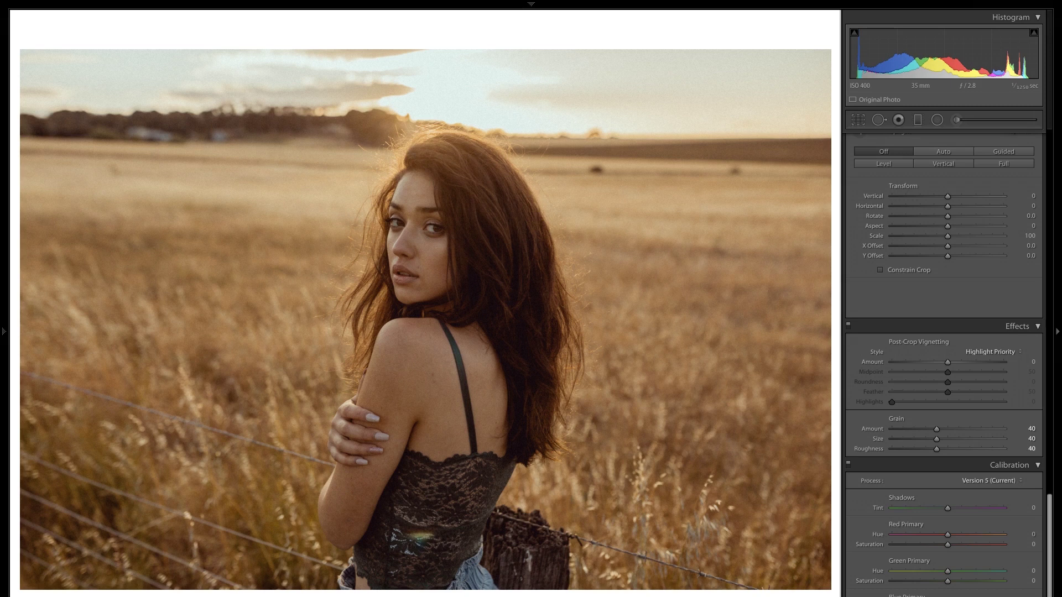
# - Brush the Eyes 01 adjustment preset over the woman's left eye with a brush size of 2.0
pyautogui.scroll(15, 875, 436)
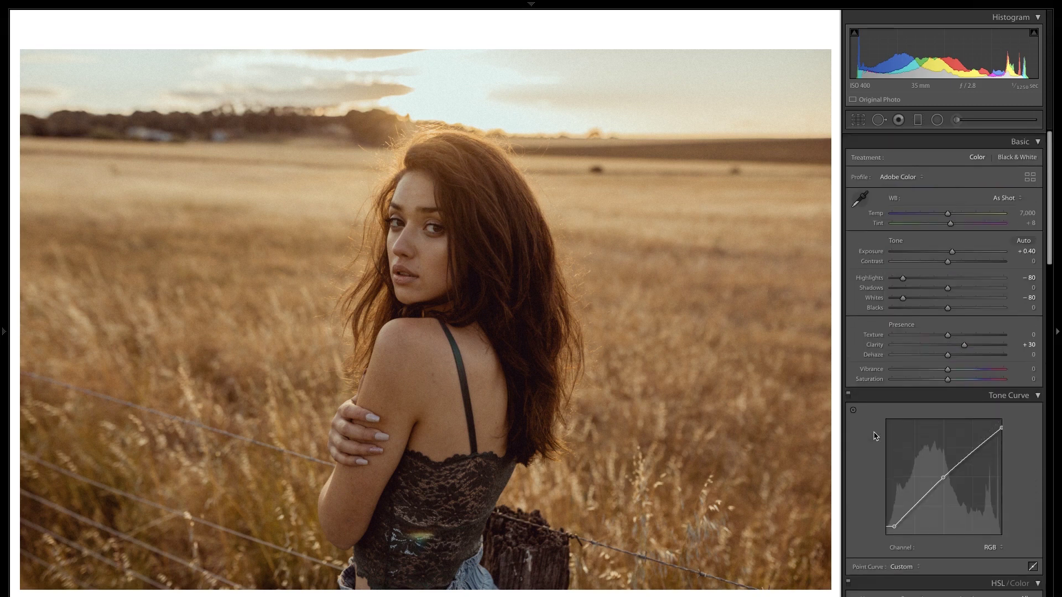
pyautogui.scroll(-15, 950, 177)
pyautogui.scroll(15, 950, 177)
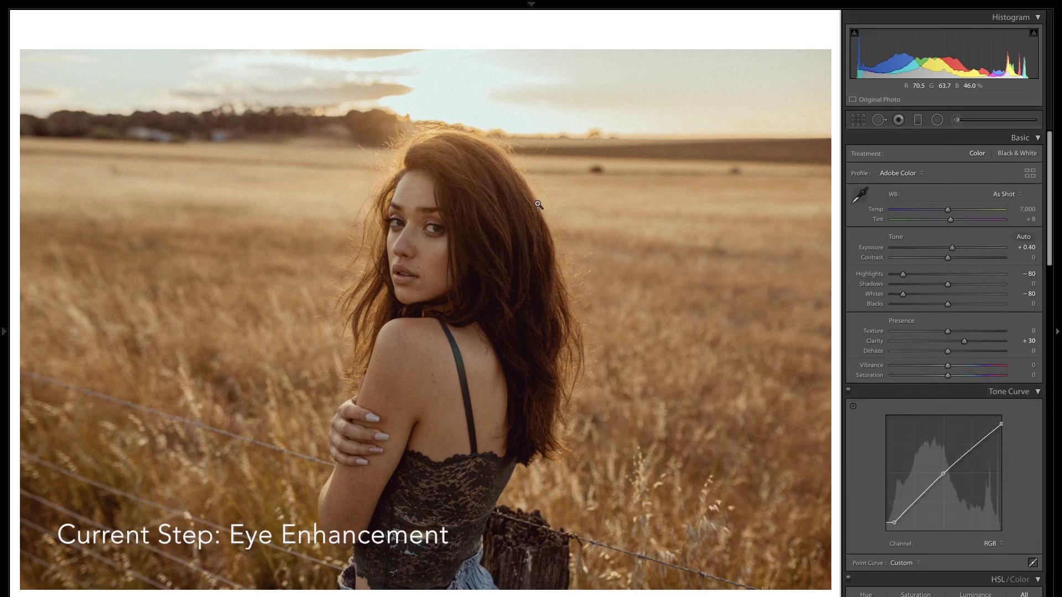
pyautogui.click(436, 225)
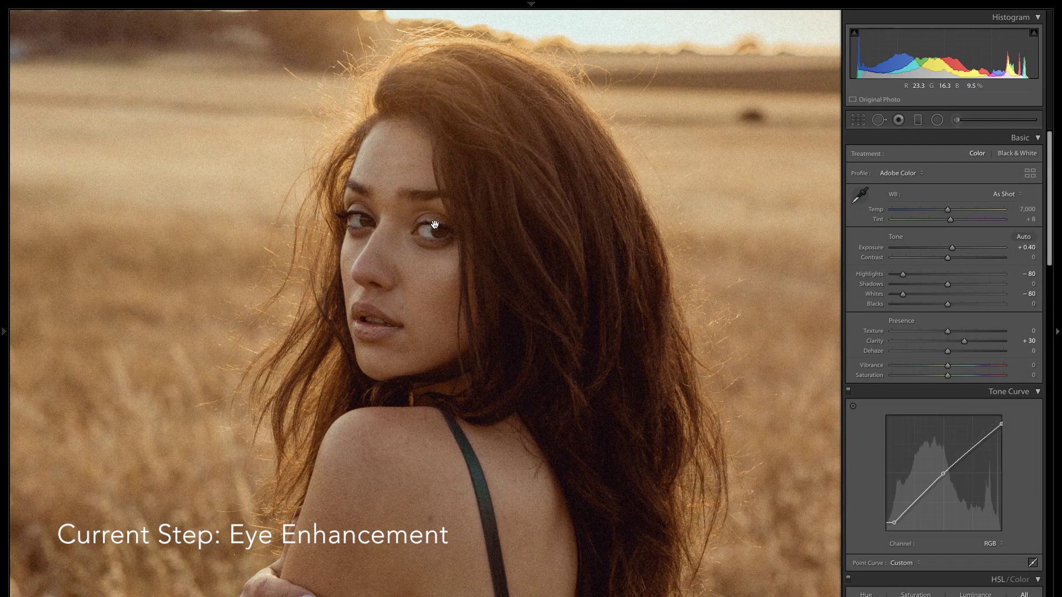
pyautogui.click(956, 120)
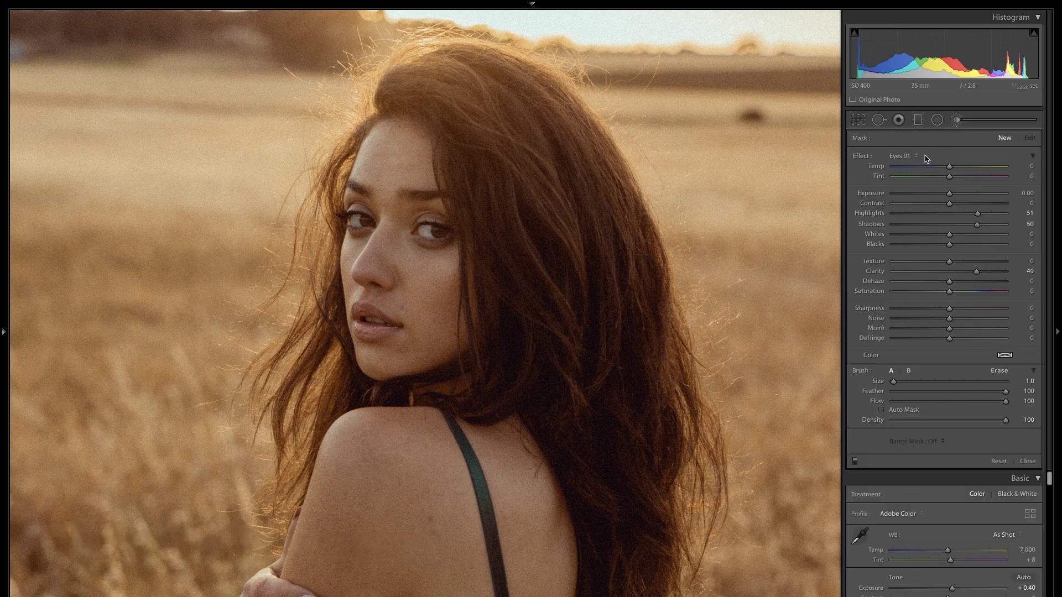
pyautogui.click(907, 156)
pyautogui.click(907, 147)
pyautogui.moveTo(438, 222); pyautogui.dragTo(437, 229)
pyautogui.press(']')
pyautogui.moveTo(438, 231); pyautogui.dragTo(440, 231)
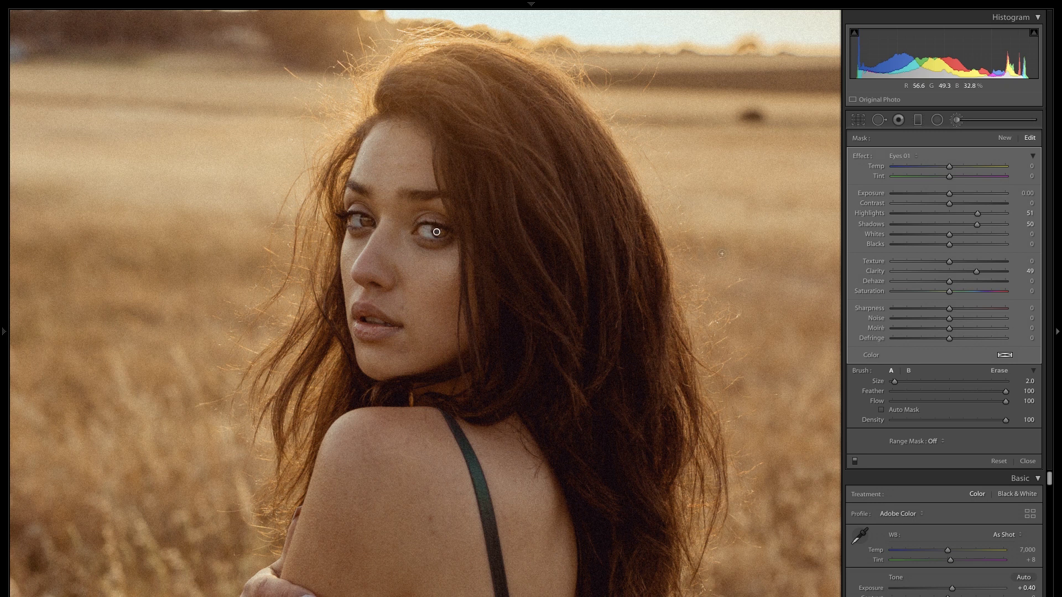
# - Set the eye brush adjustment's highlights to 24 and shadows to 25, and finish the brush edit
pyautogui.moveTo(977, 213); pyautogui.dragTo(962, 218)
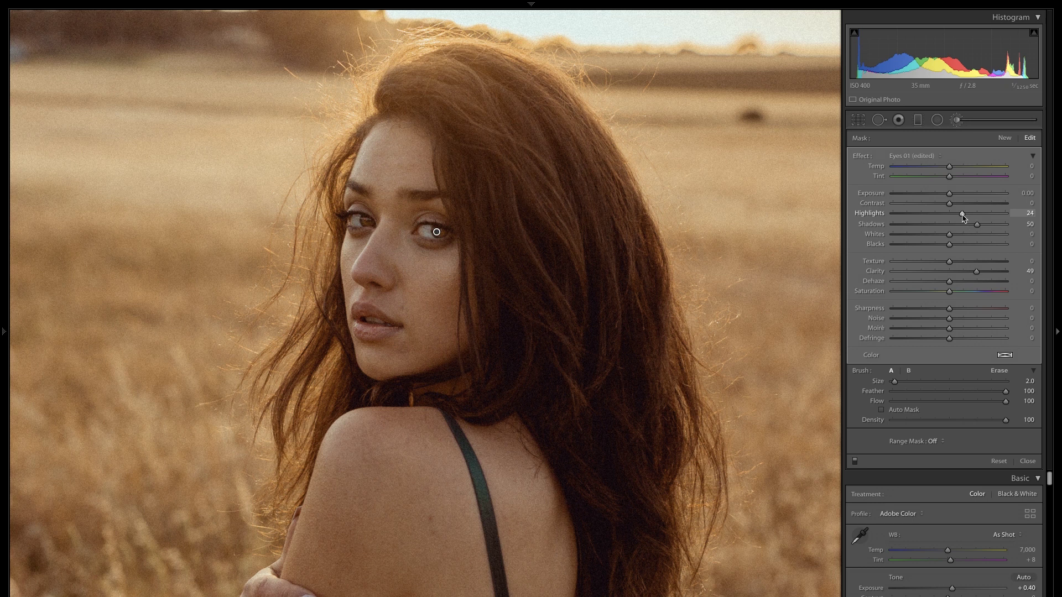
pyautogui.click(962, 223)
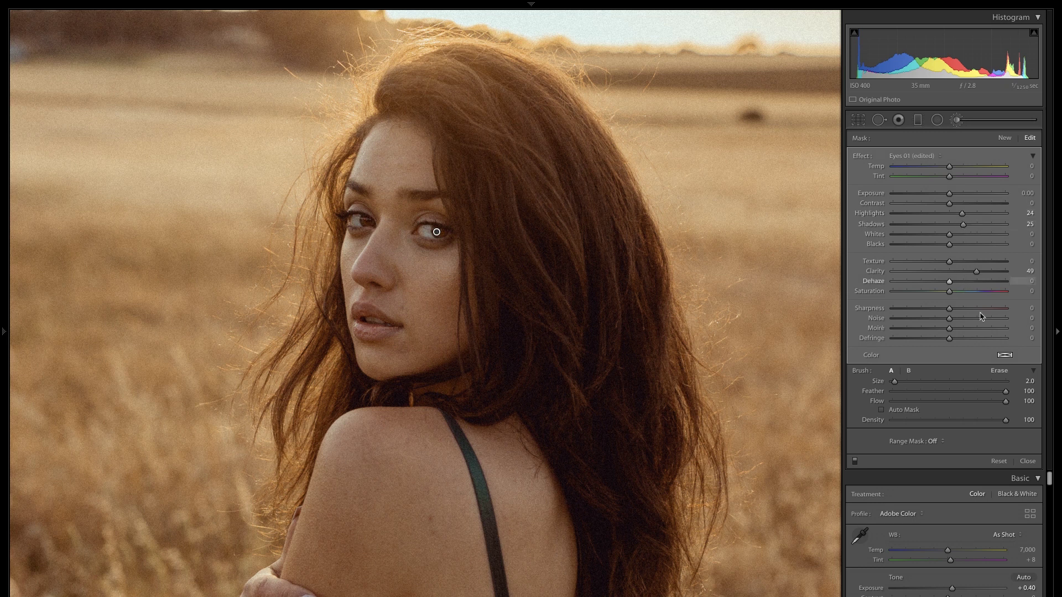
pyautogui.click(1027, 461)
pyautogui.click(596, 455)
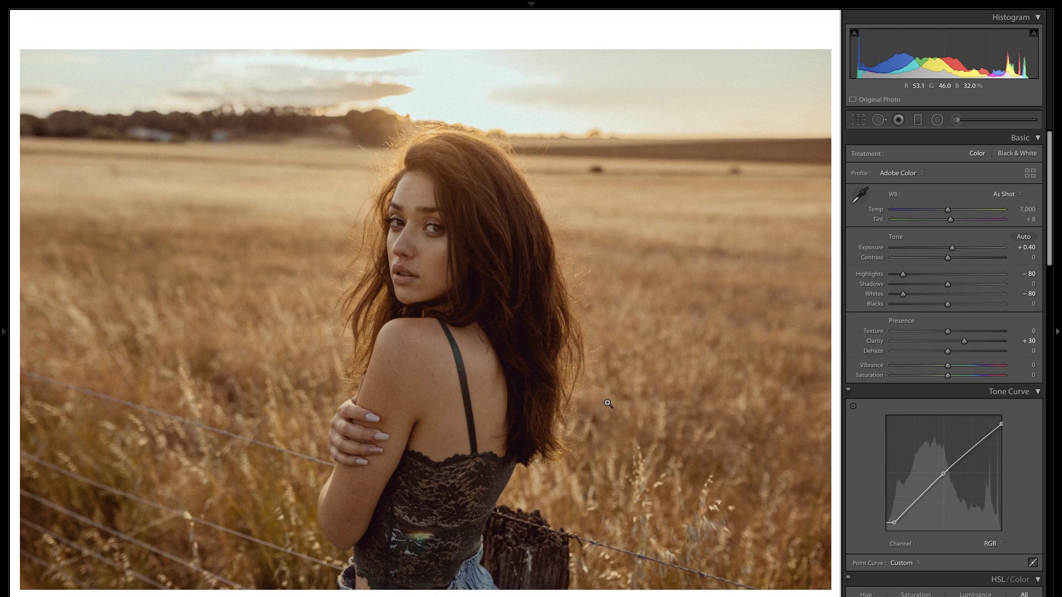
# - Apply a graduated filter with the Exposure effect at 0.20, running from the photo's upper edge down to its lower edge
pyautogui.click(916, 120)
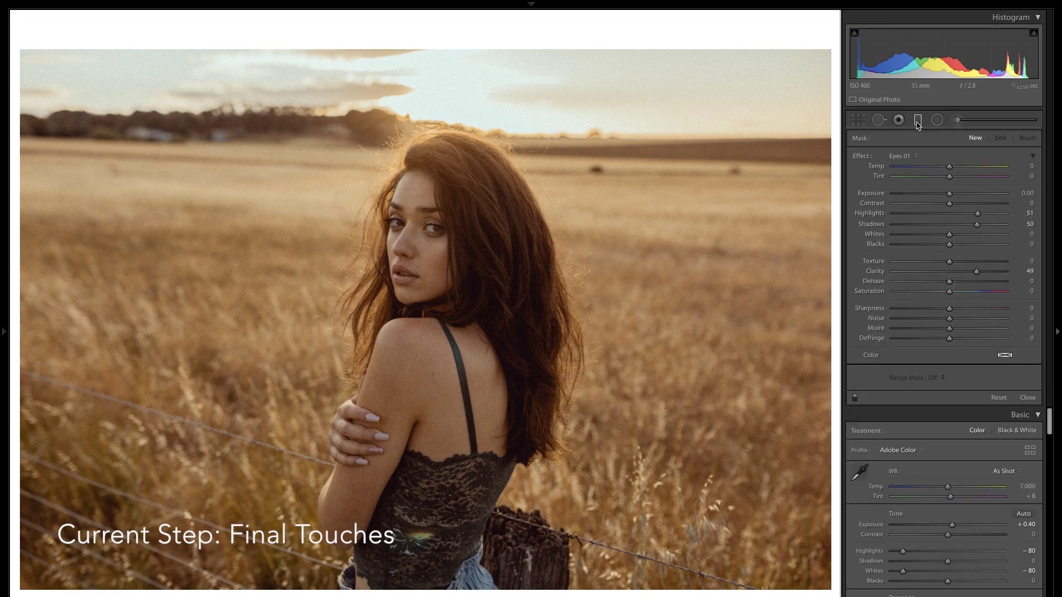
pyautogui.click(910, 156)
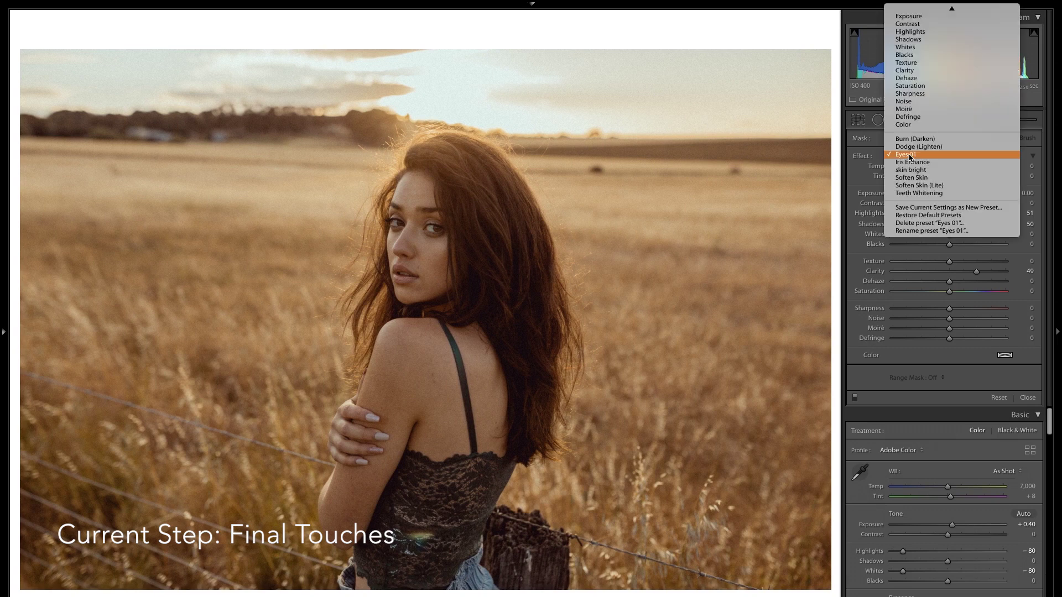
pyautogui.click(928, 17)
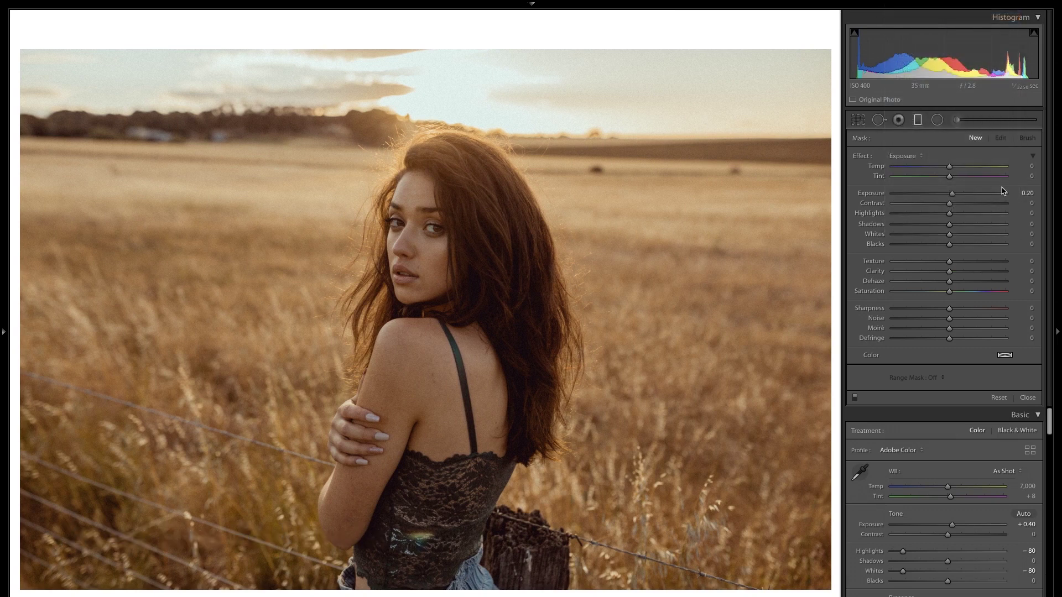
pyautogui.click(1023, 193)
pyautogui.press('Return')
pyautogui.moveTo(607, 51); pyautogui.dragTo(611, 581)
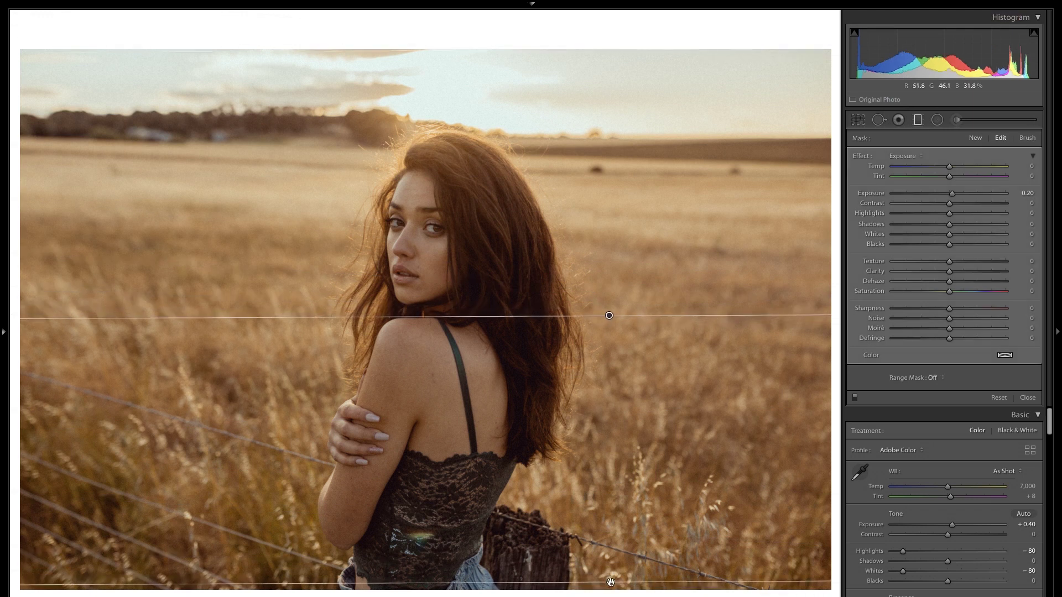
# - Check the graduated filter's mask overlay, compare the photo with and without the filter, and close the filter settings
pyautogui.press('o')
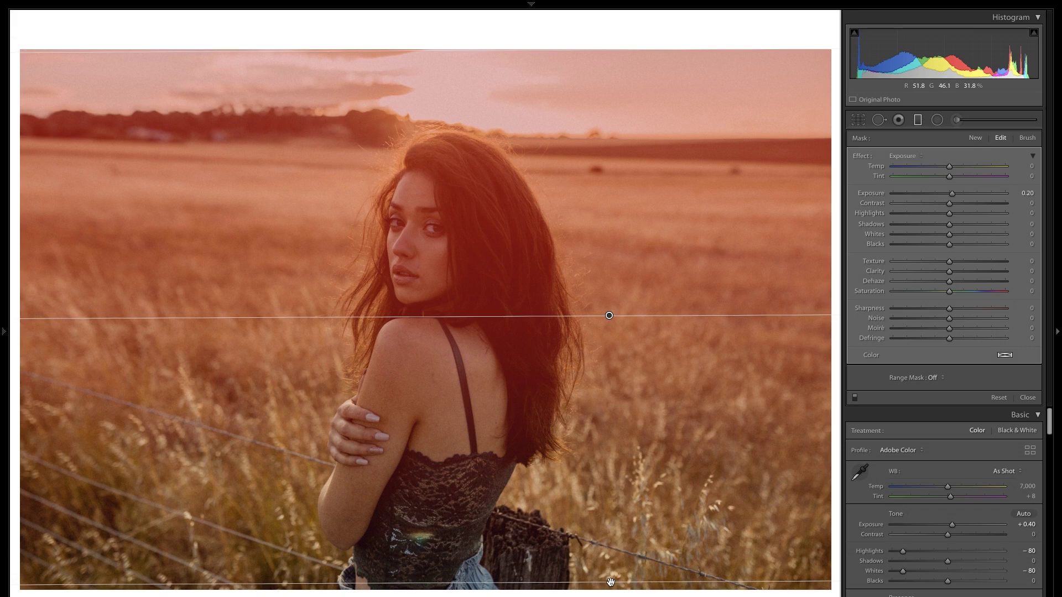
pyautogui.press('o')
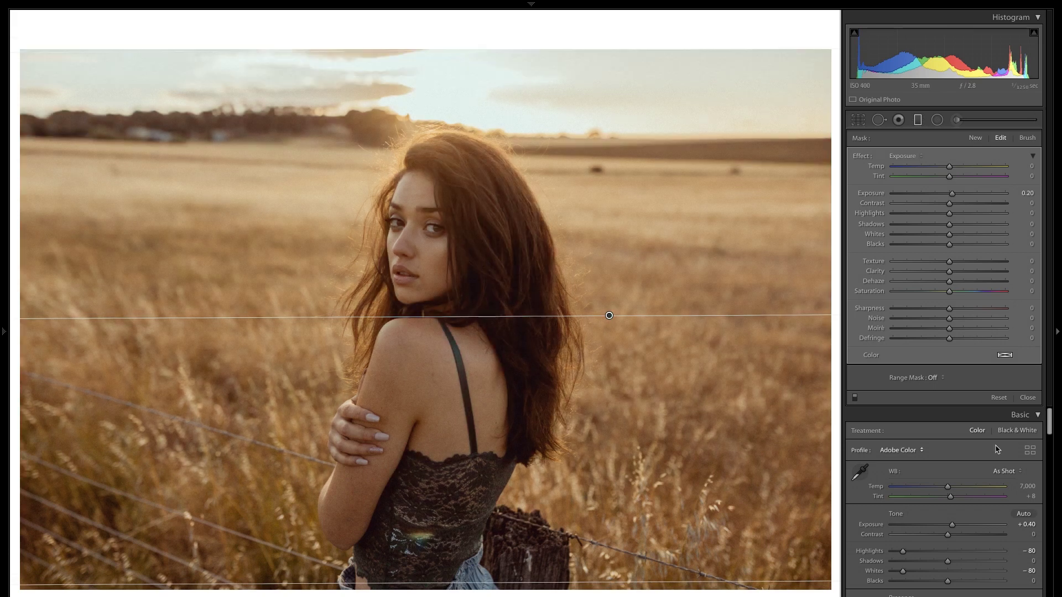
pyautogui.click(855, 398)
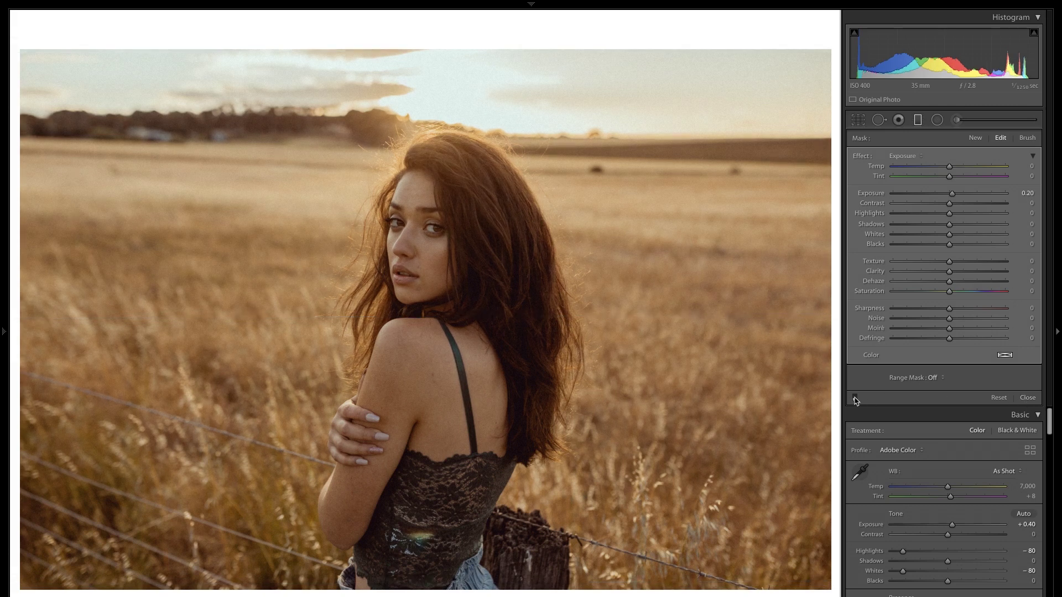
pyautogui.click(855, 397)
pyautogui.click(855, 397)
pyautogui.click(855, 398)
pyautogui.click(1024, 397)
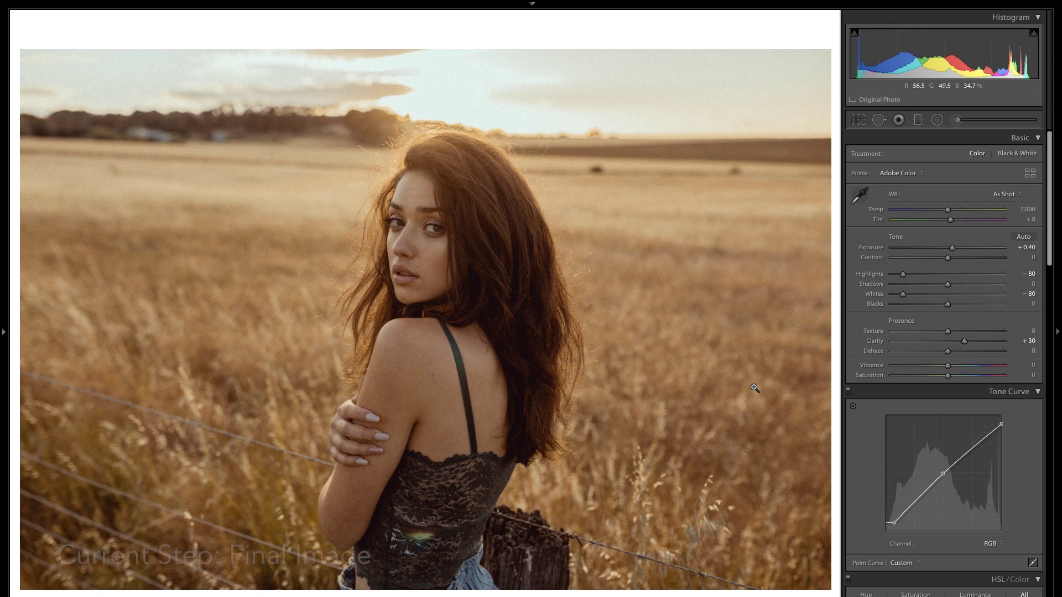
# - Compare the graded photo with its original unedited version
pyautogui.press('\\')
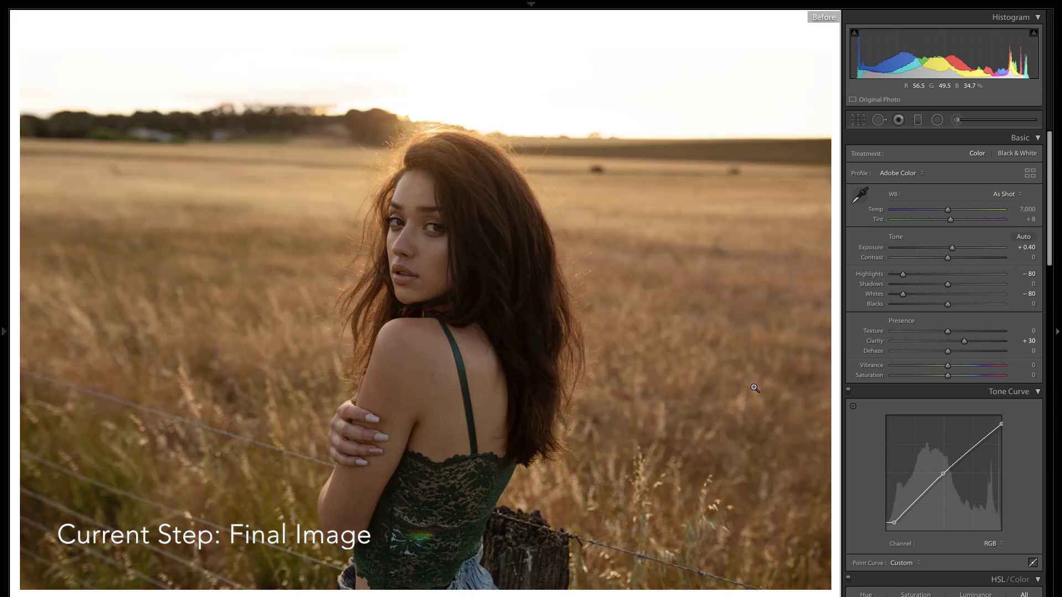
pyautogui.press('\\')
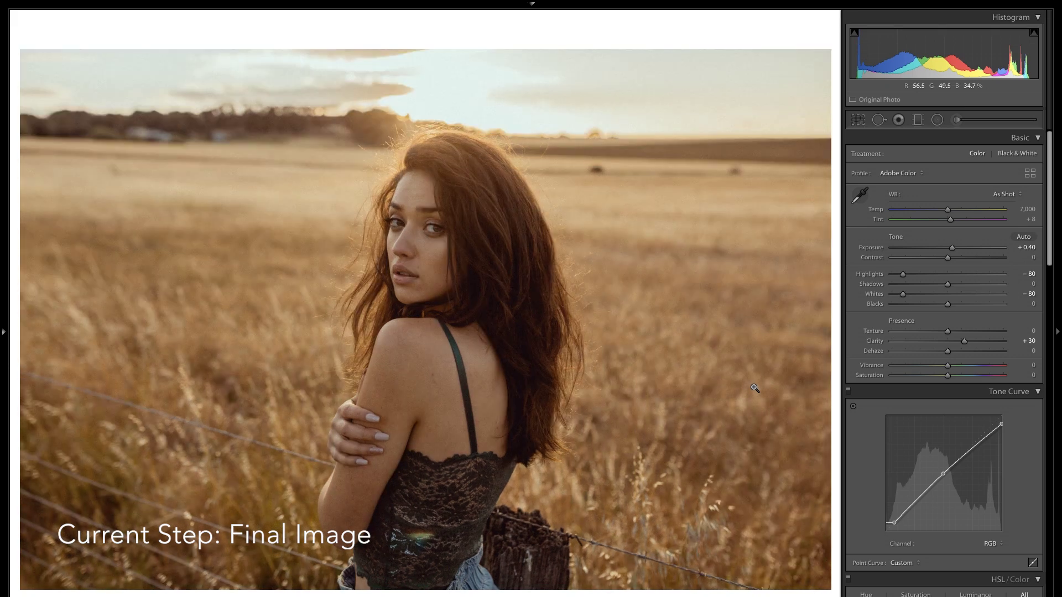
pyautogui.press('\\')
pyautogui.press('\\')
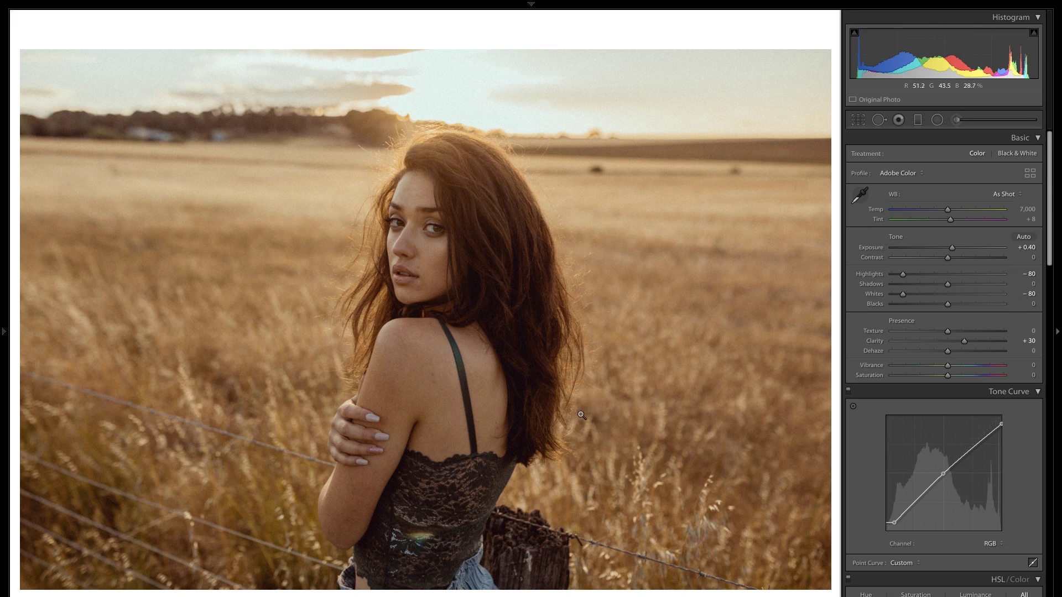
# - Open the graded photo in Adobe Photoshop CC 2019 for retouching
pyautogui.rightClick(33, 325)
pyautogui.moveTo(136, 410)
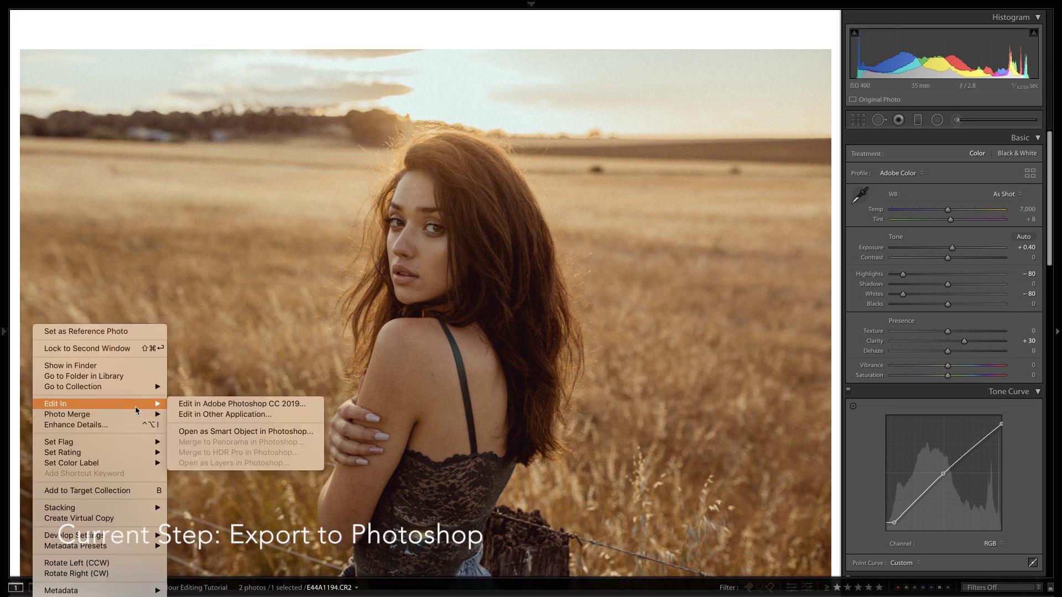
pyautogui.click(206, 410)
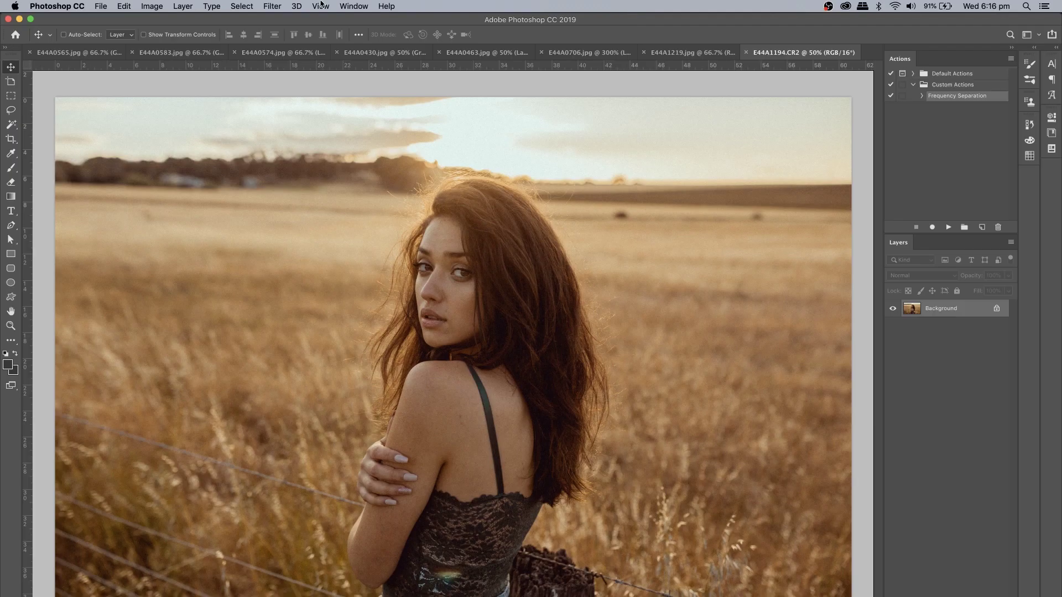
# - Duplicate the Background layer twice, naming the upper copy Texture and the lower copy Colour
pyautogui.click(353, 6)
pyautogui.click(256, 101)
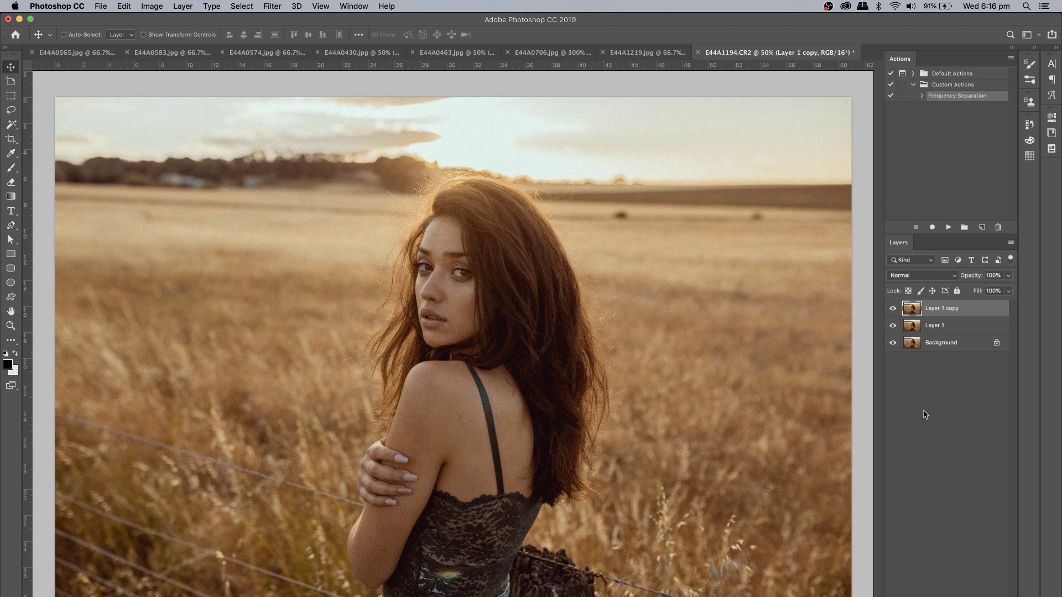
pyautogui.write('Texture')
pyautogui.press('Return')
pyautogui.doubleClick(935, 324)
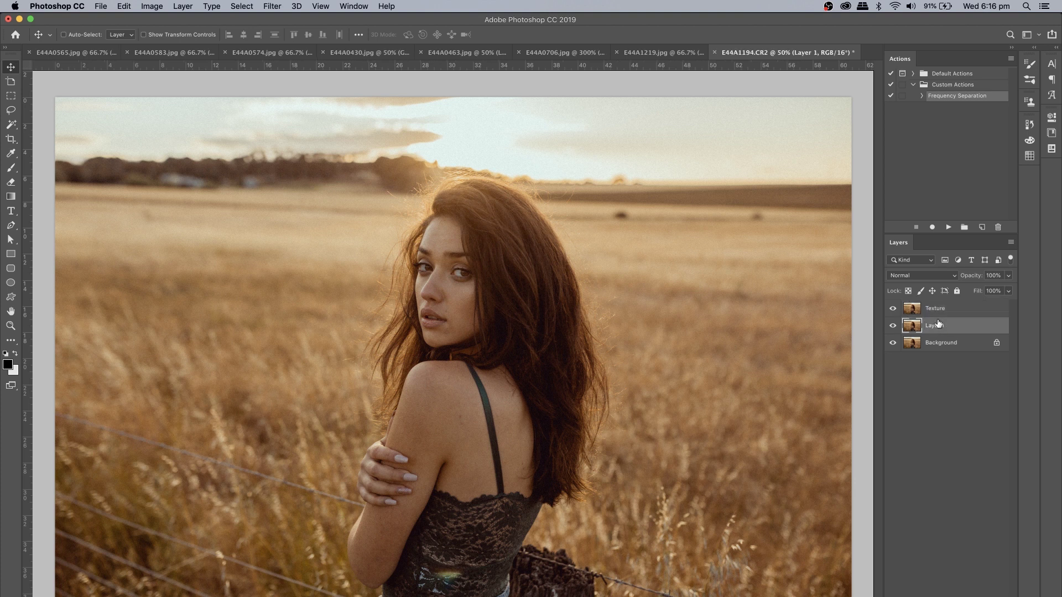
pyautogui.write('Colour')
pyautogui.press('Return')
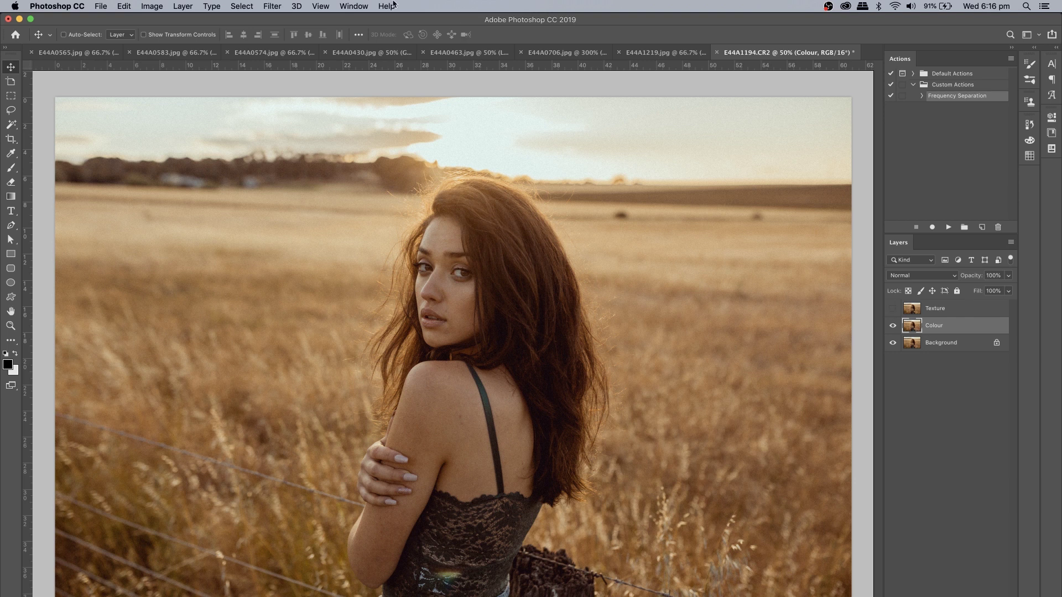
# - Hide the Texture layer and apply a Gaussian Blur with a 3-pixel radius to the Colour layer
pyautogui.click(298, 7)
pyautogui.moveTo(272, 6)
pyautogui.moveTo(334, 134)
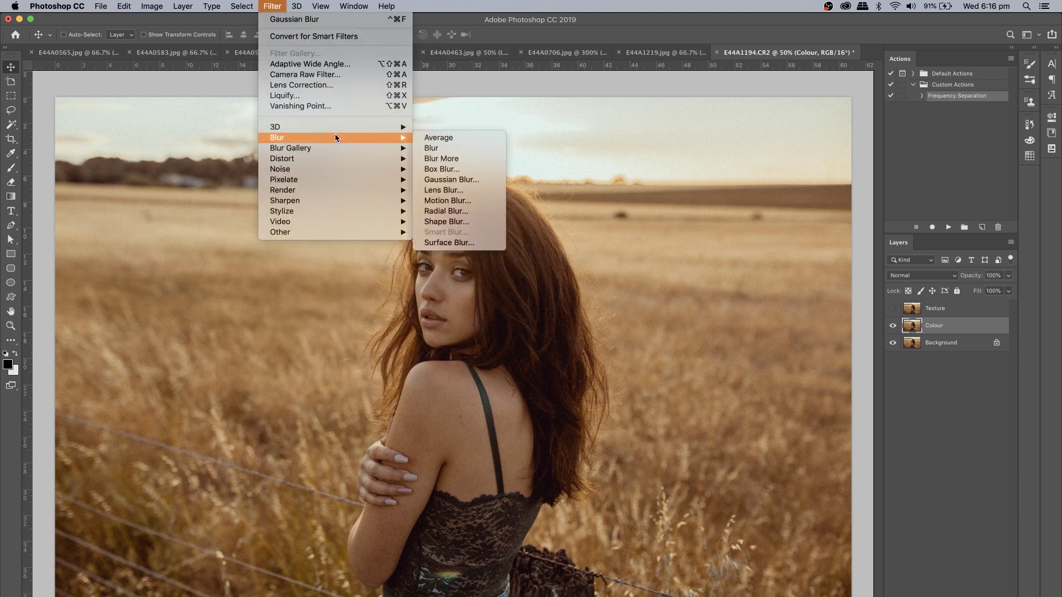
pyautogui.click(458, 180)
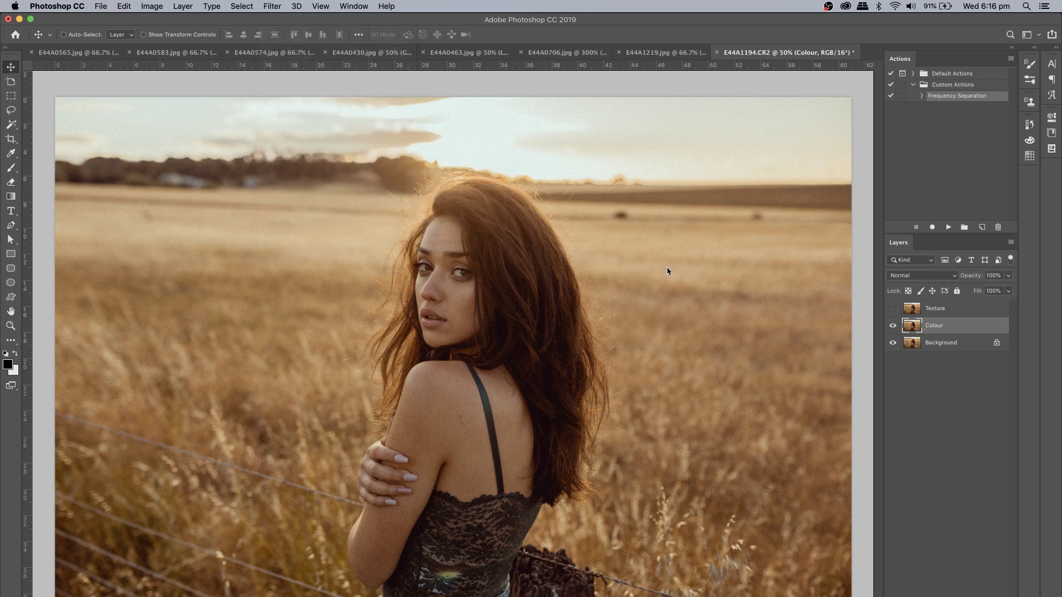
pyautogui.write('3')
pyautogui.press('Tab')
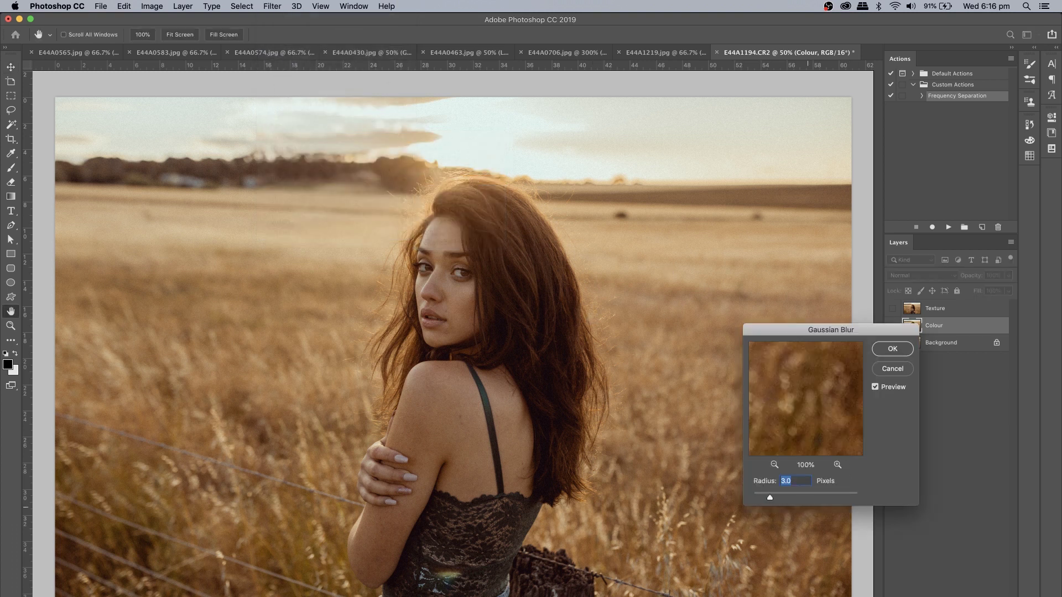
pyautogui.click(893, 348)
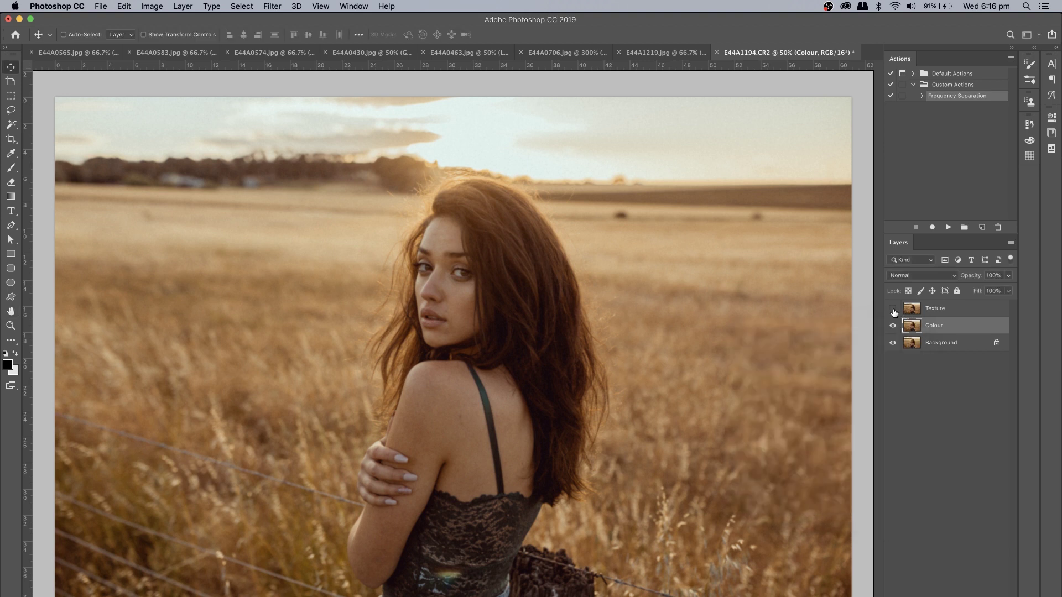
# - Show the Texture layer and use Apply Image on it with layer Colour, Subtract blending, 100% opacity, scale 2 and offset 128
pyautogui.click(892, 309)
pyautogui.click(928, 313)
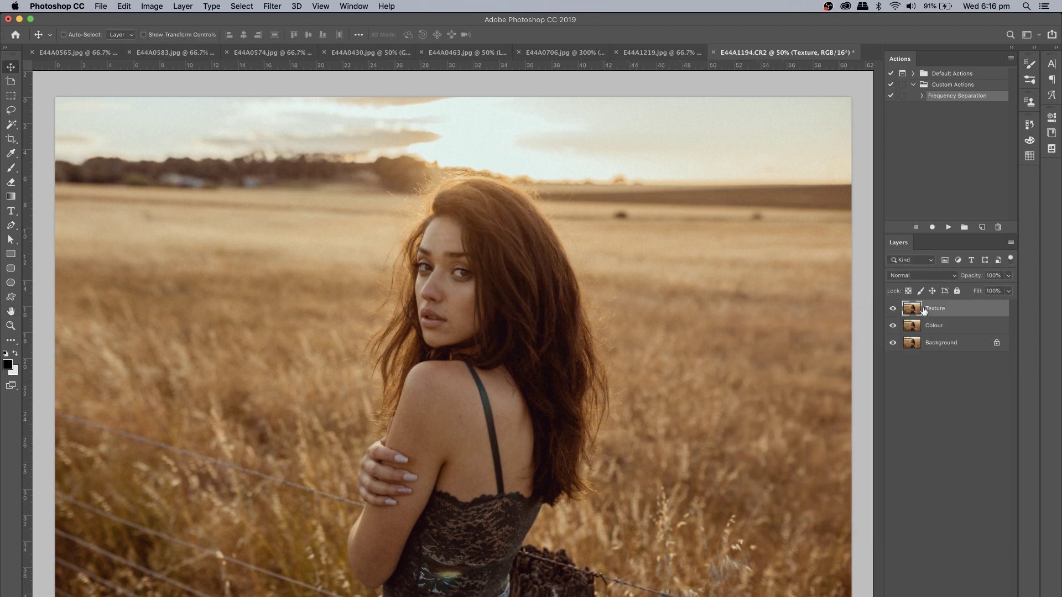
pyautogui.click(151, 6)
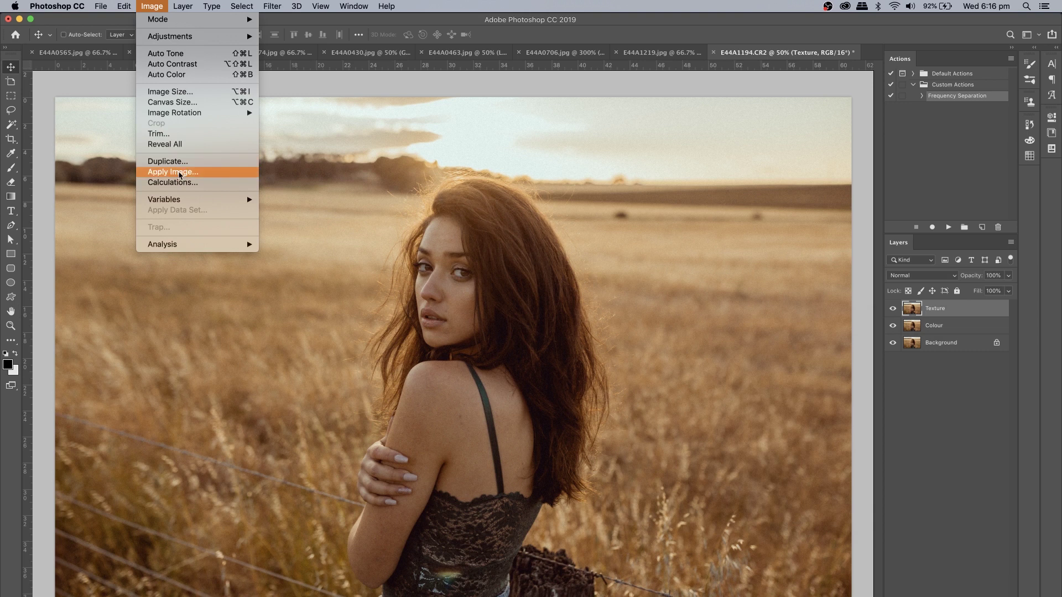
pyautogui.click(168, 169)
pyautogui.click(741, 239)
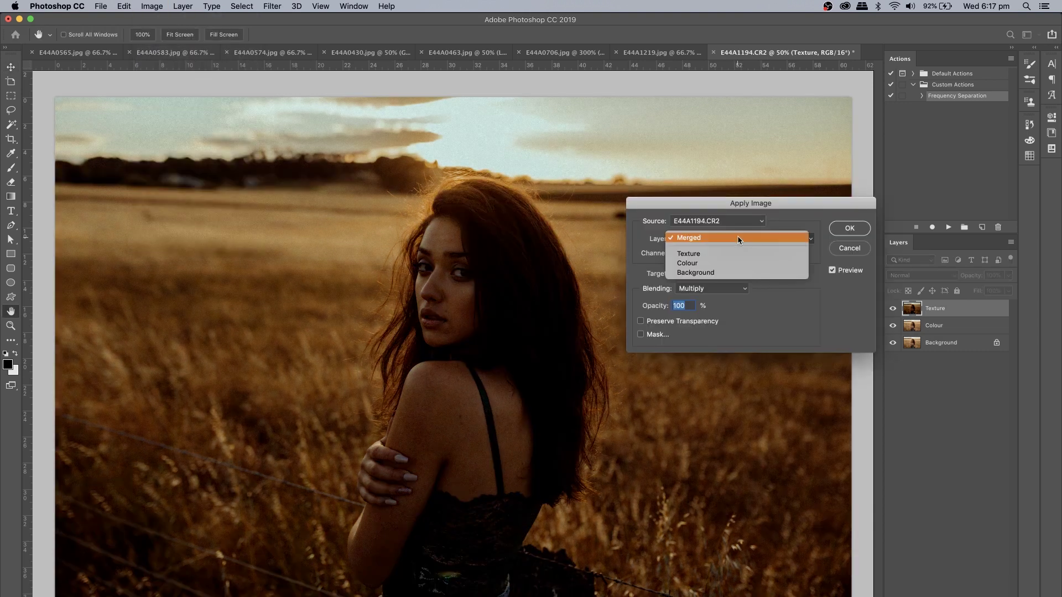
pyautogui.click(733, 263)
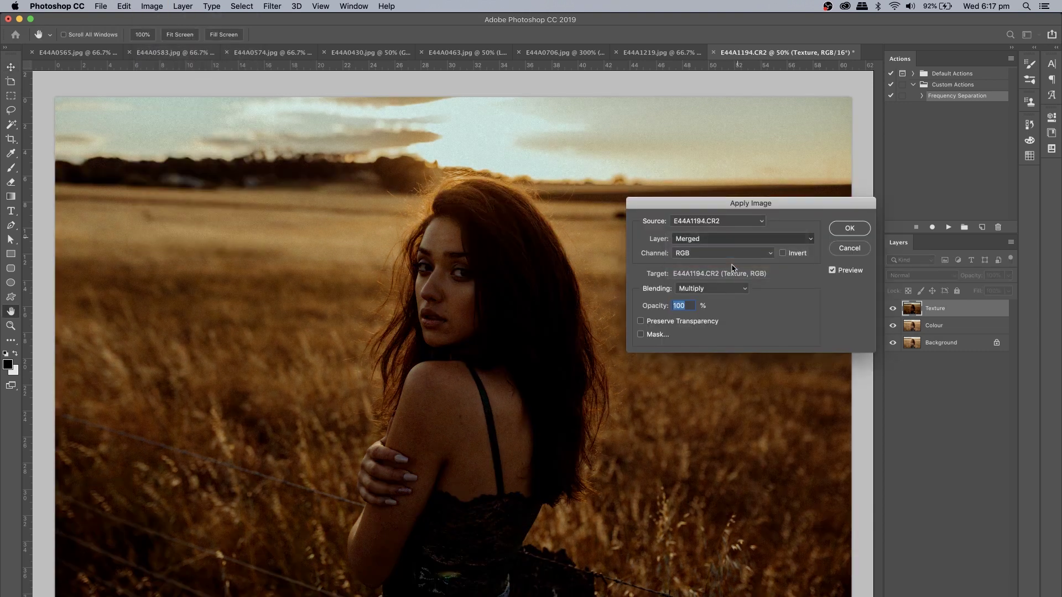
pyautogui.click(721, 288)
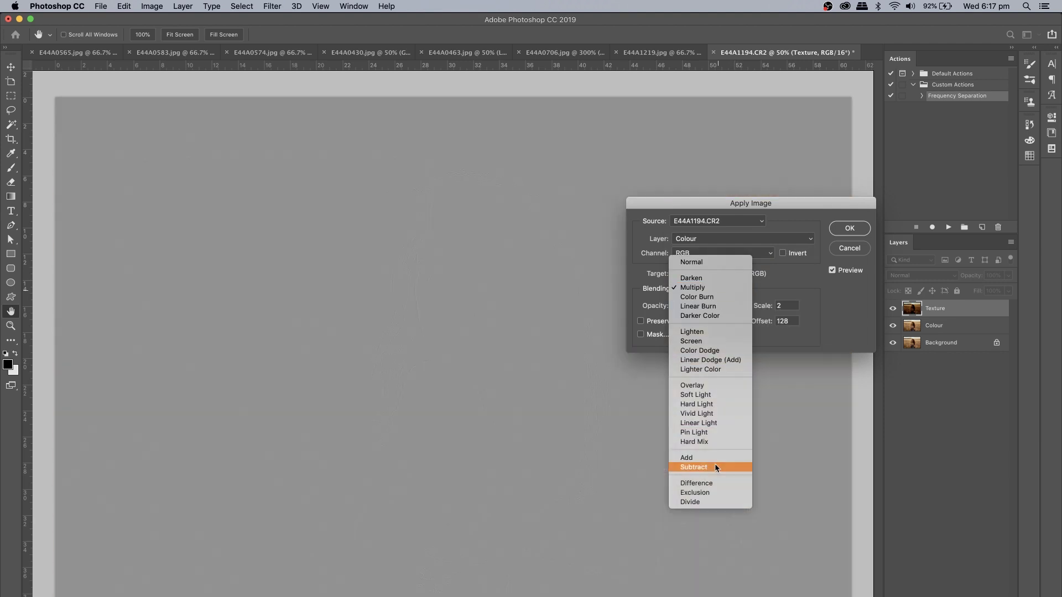
pyautogui.click(715, 467)
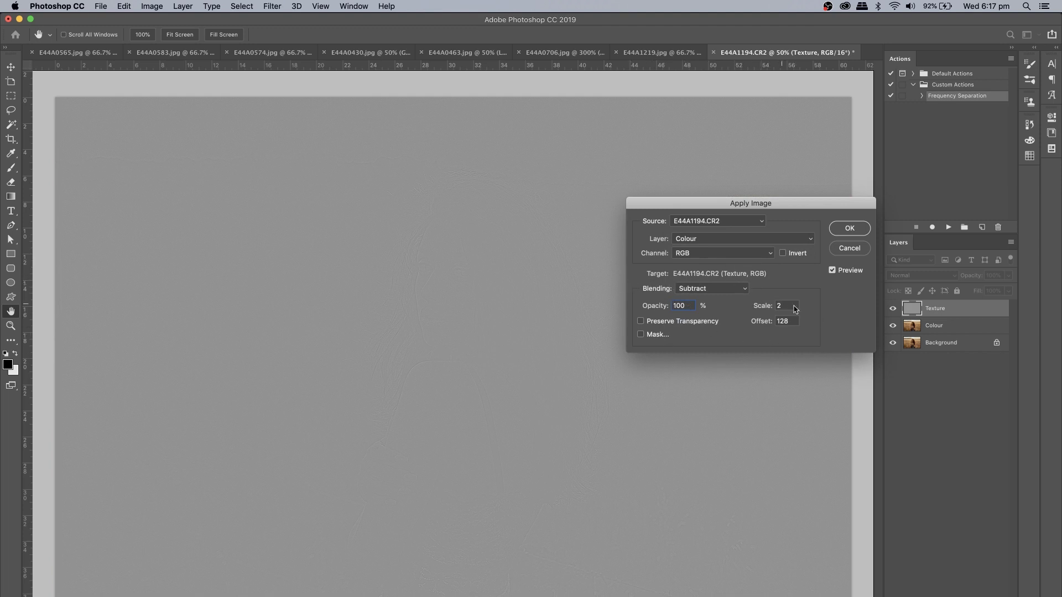
pyautogui.click(842, 231)
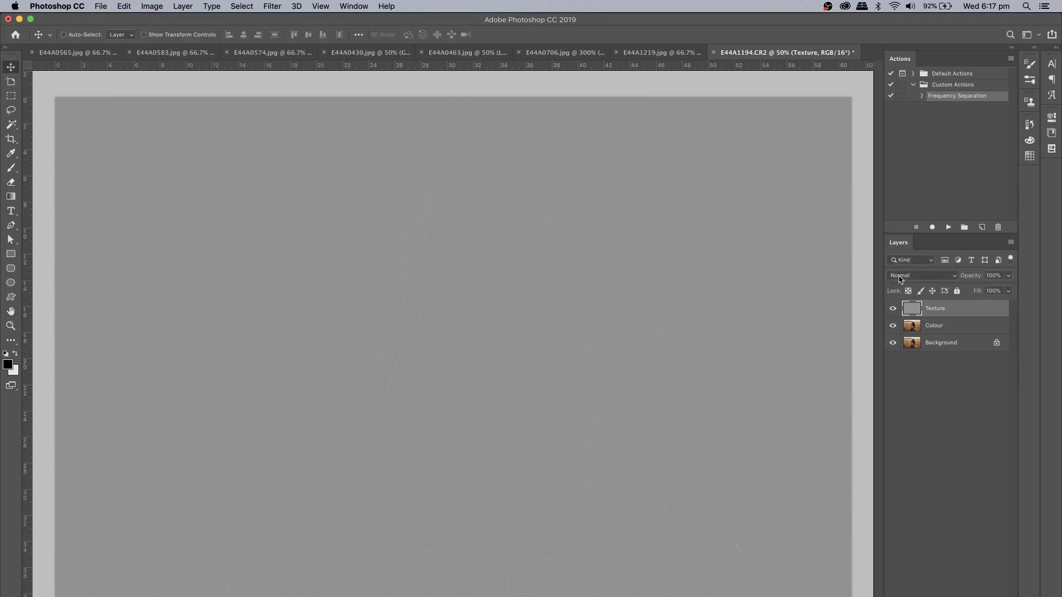
# - Set the Texture layer's blend mode to Linear Light and group it with the Colour layer
pyautogui.click(900, 277)
pyautogui.click(906, 427)
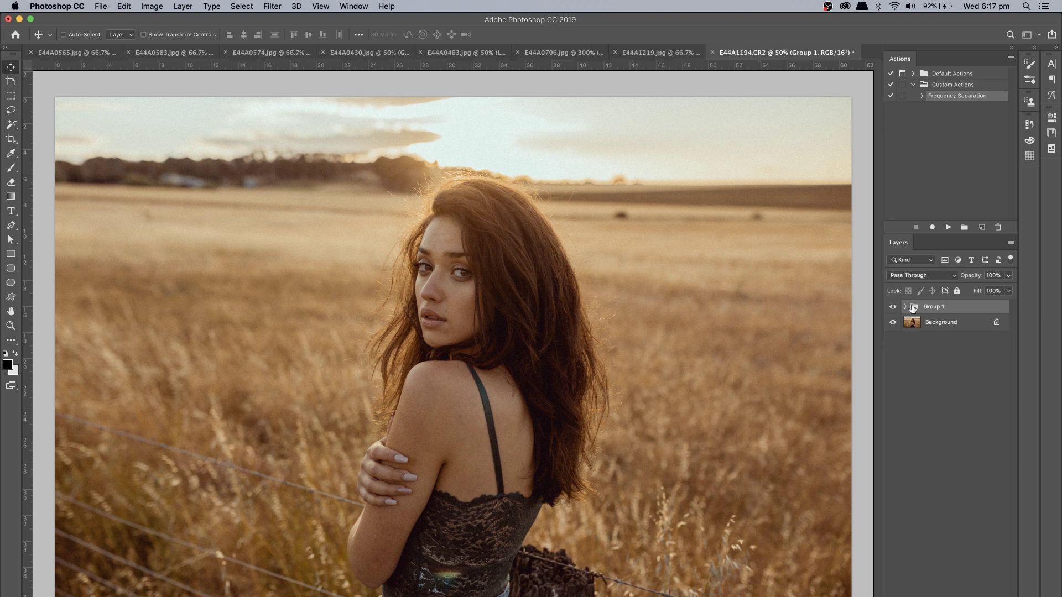
pyautogui.click(905, 306)
# - Smooth the skin tones on the woman's face on the Colour layer using the Healing Brush at size 90 and sampled clean skin
pyautogui.click(936, 325)
pyautogui.click(936, 337)
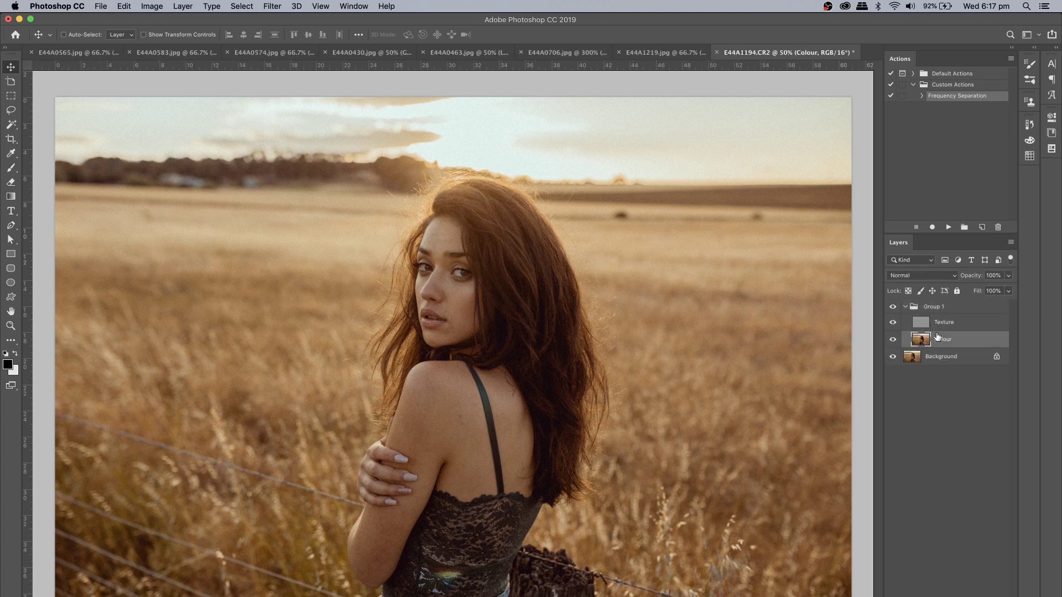
pyautogui.click(11, 339)
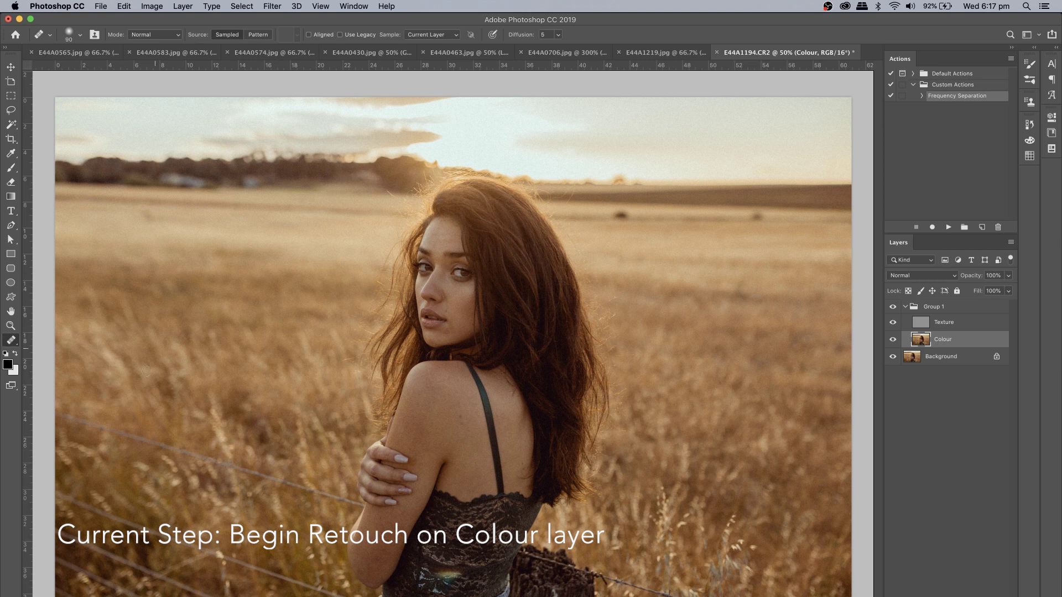
pyautogui.press('super+plus')
pyautogui.press('super+plus')
pyautogui.press('super+plus')
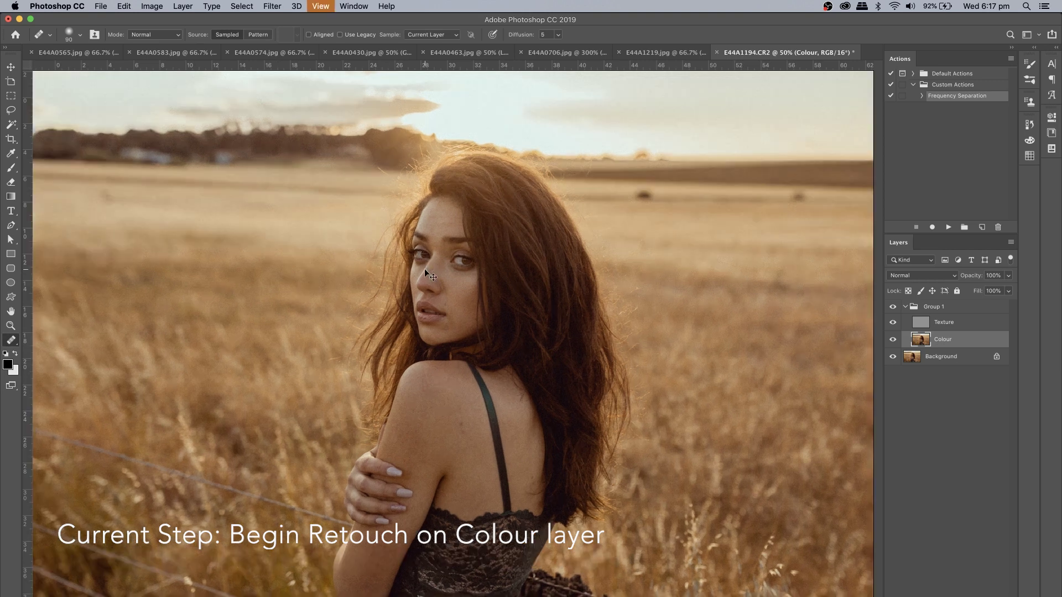
pyautogui.scroll(10, 424, 270)
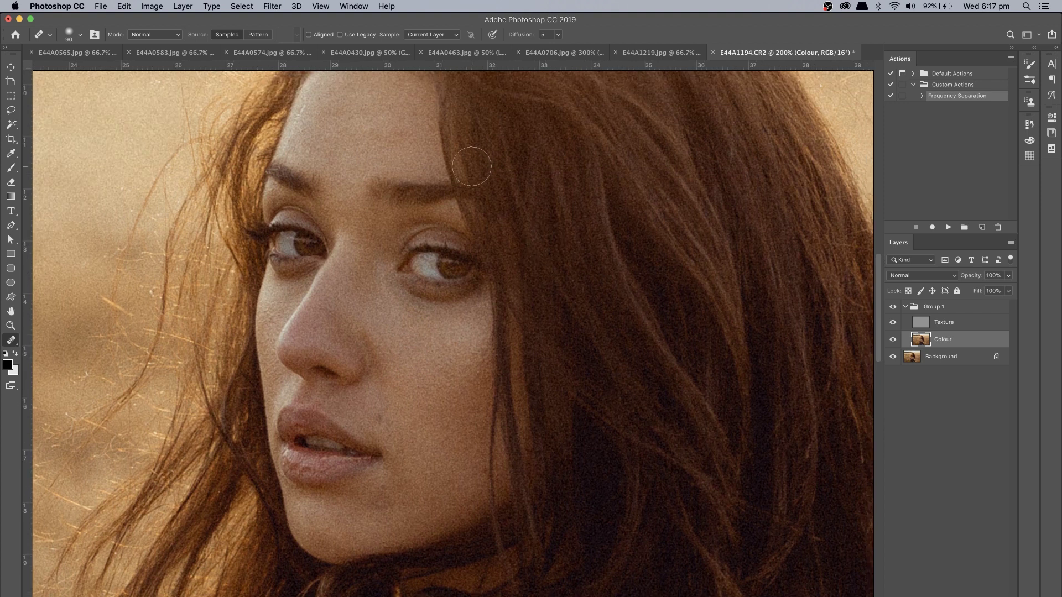
pyautogui.hscroll(2, 519, 195)
pyautogui.scroll(1, 519, 194)
pyautogui.hscroll(2, 519, 194)
pyautogui.scroll(1, 519, 195)
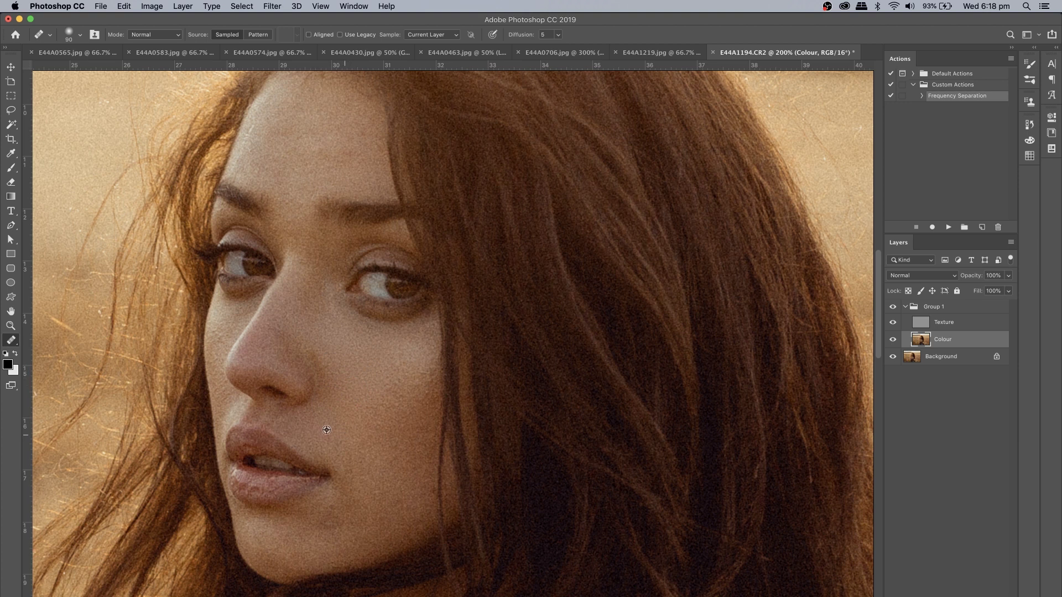
pyautogui.keyDown('alt'); pyautogui.click(335, 449); pyautogui.keyUp('alt')
pyautogui.scroll(2, 363, 486)
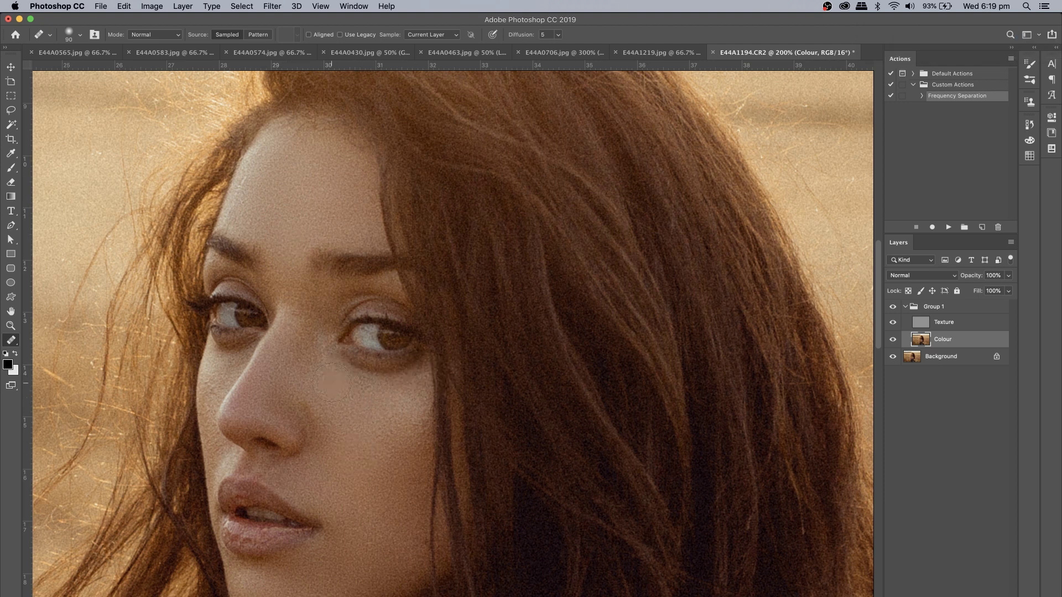
pyautogui.click(351, 435)
pyautogui.scroll(-10, 351, 436)
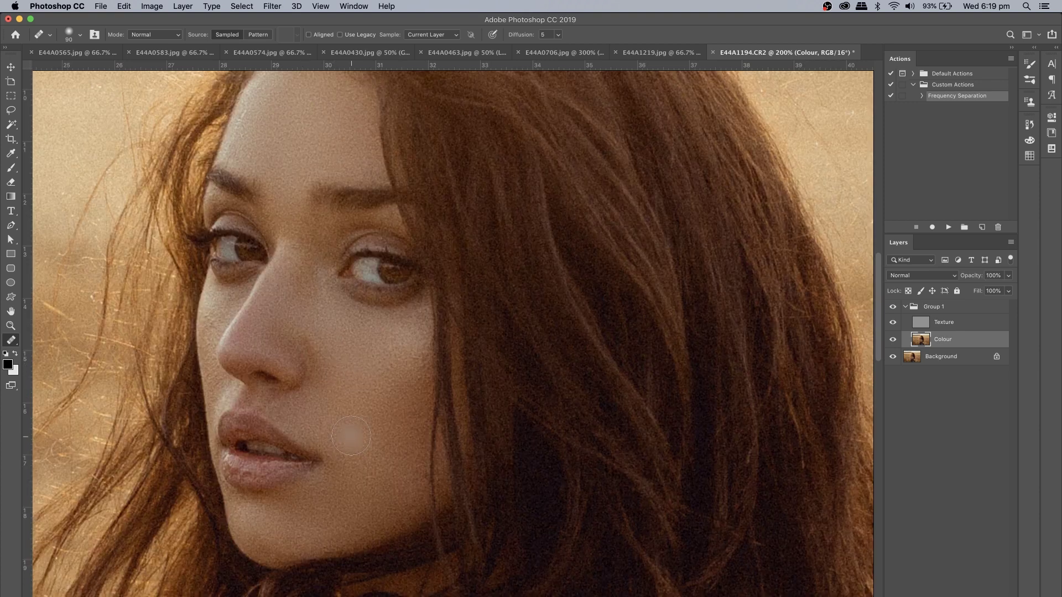
pyautogui.scroll(10, 350, 435)
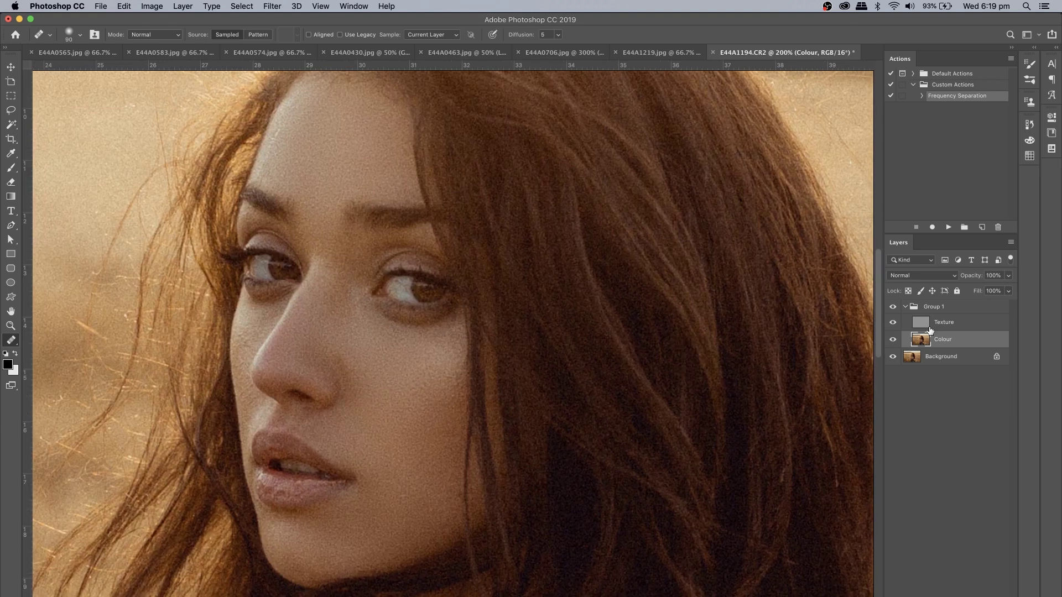
# - Retouch the facial skin on the Texture layer using the Clone Stamp with a brush size of 50
pyautogui.click(931, 329)
pyautogui.press('s')
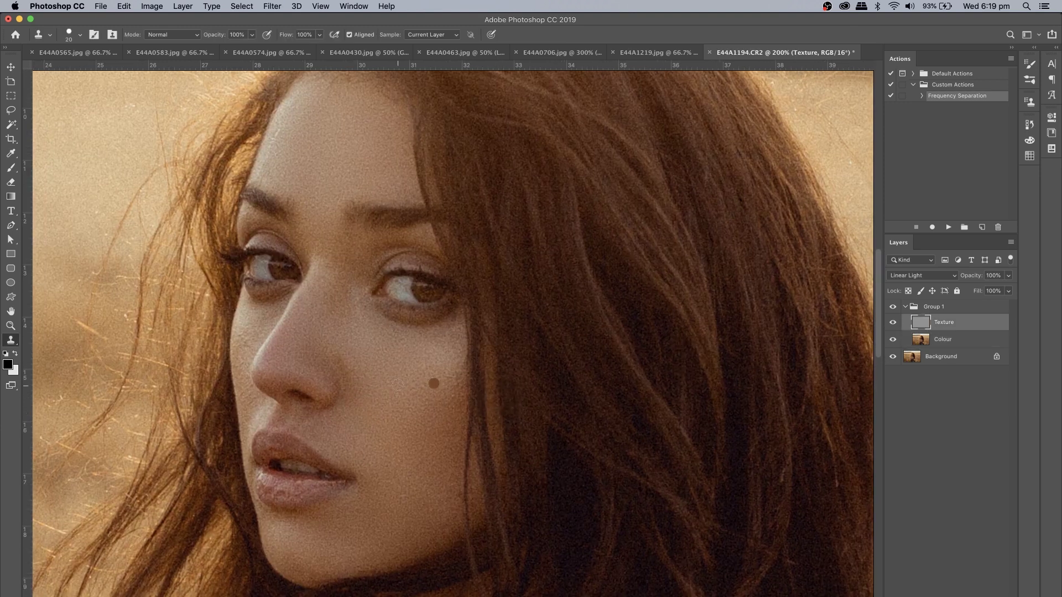
pyautogui.click(80, 34)
pyautogui.doubleClick(102, 55)
pyautogui.write('50')
pyautogui.press('Return')
pyautogui.press('super+z')
pyautogui.scroll(5, 436, 467)
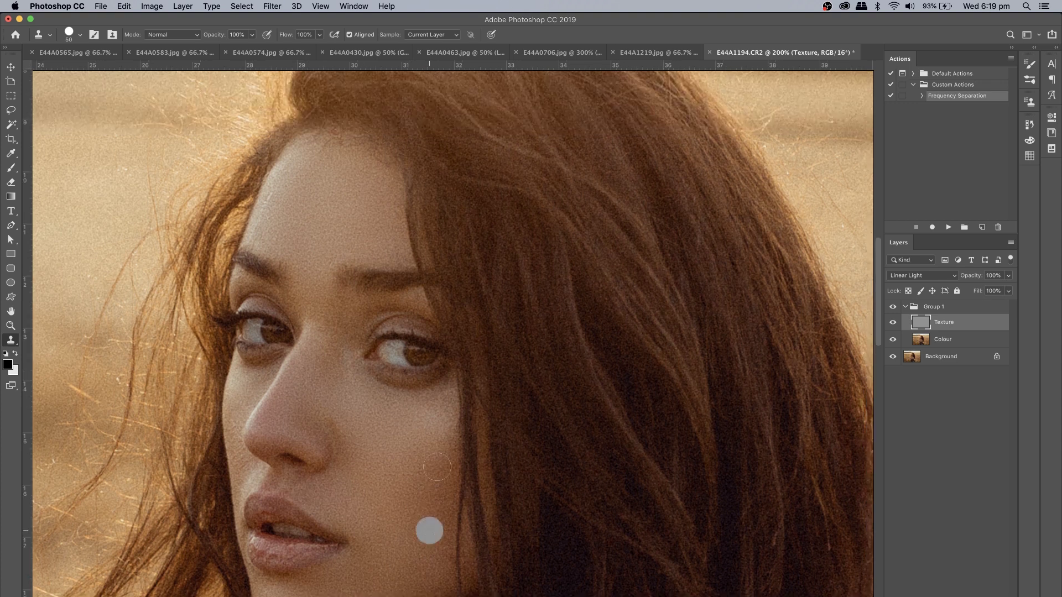
# - View the whole photo and compare it with and without the retouching group
pyautogui.press('v')
pyautogui.press('super+minus')
pyautogui.press('super+minus')
pyautogui.press('super+minus')
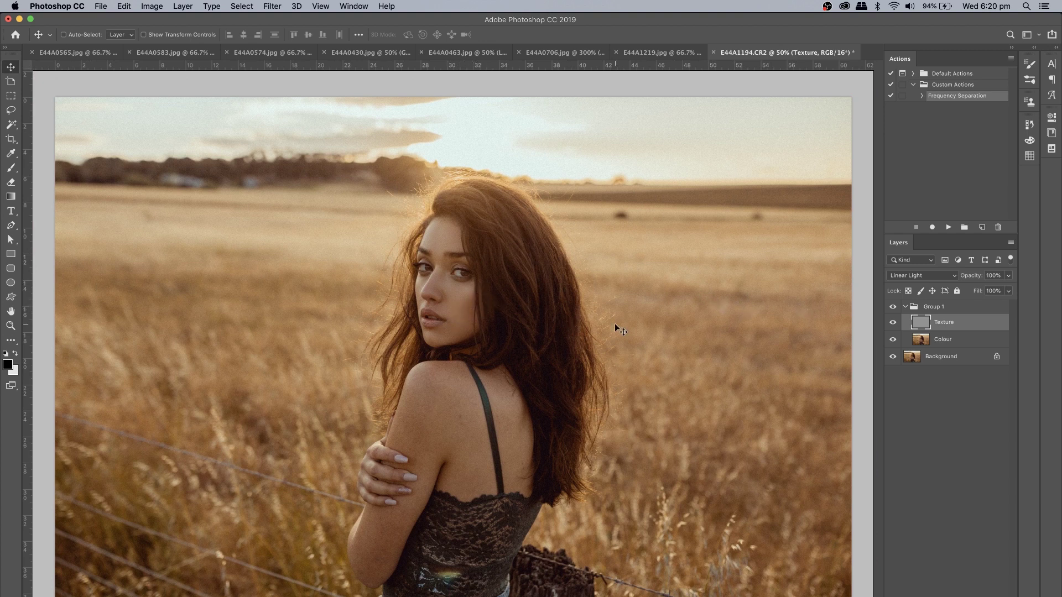
pyautogui.click(894, 308)
# - Heal the remaining uneven tones on the woman's cheek on the Colour layer with the Healing Brush
pyautogui.scroll(6, 719, 302)
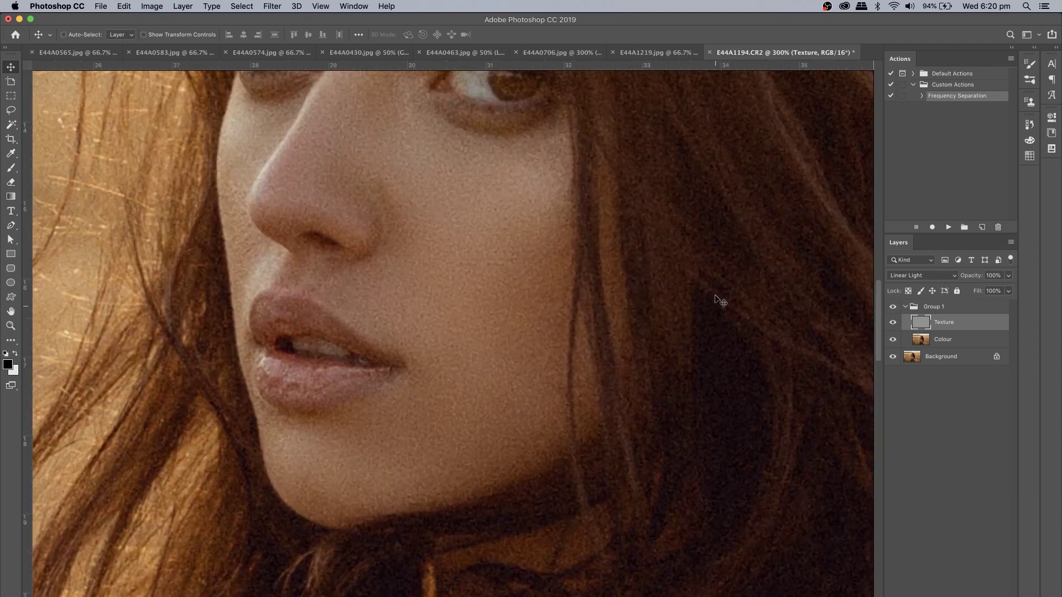
pyautogui.scroll(5, 719, 302)
pyautogui.click(945, 337)
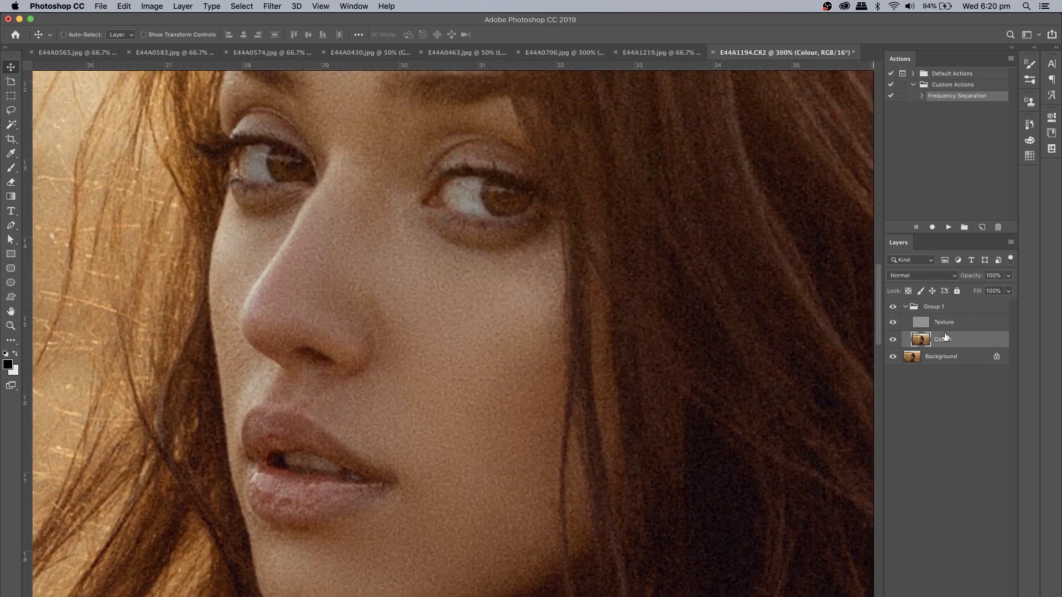
pyautogui.press('j')
pyautogui.keyDown('alt'); pyautogui.click(575, 407); pyautogui.keyUp('alt')
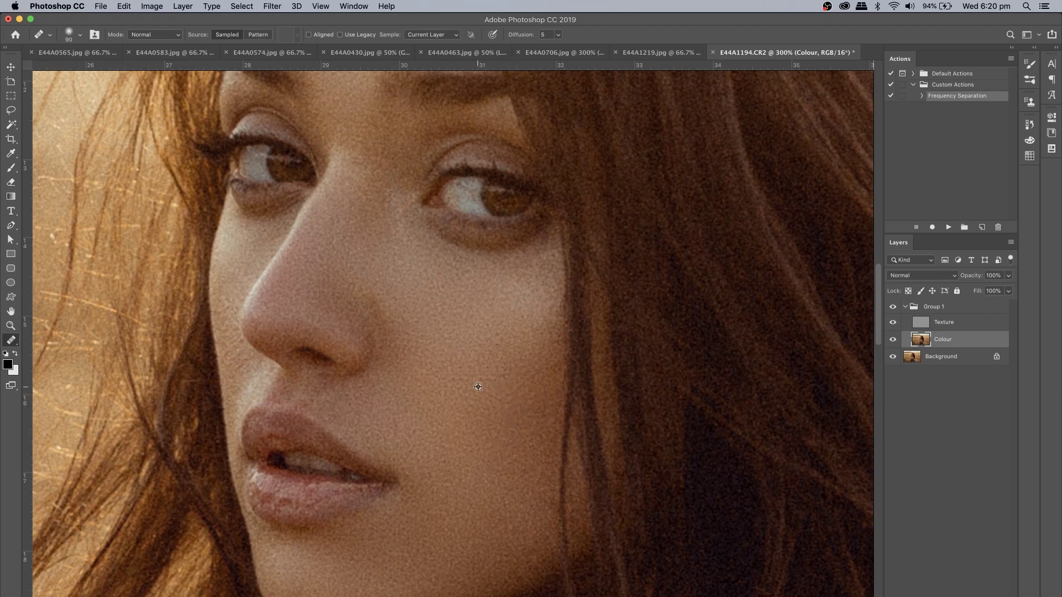
pyautogui.press('v')
pyautogui.press('super+0')
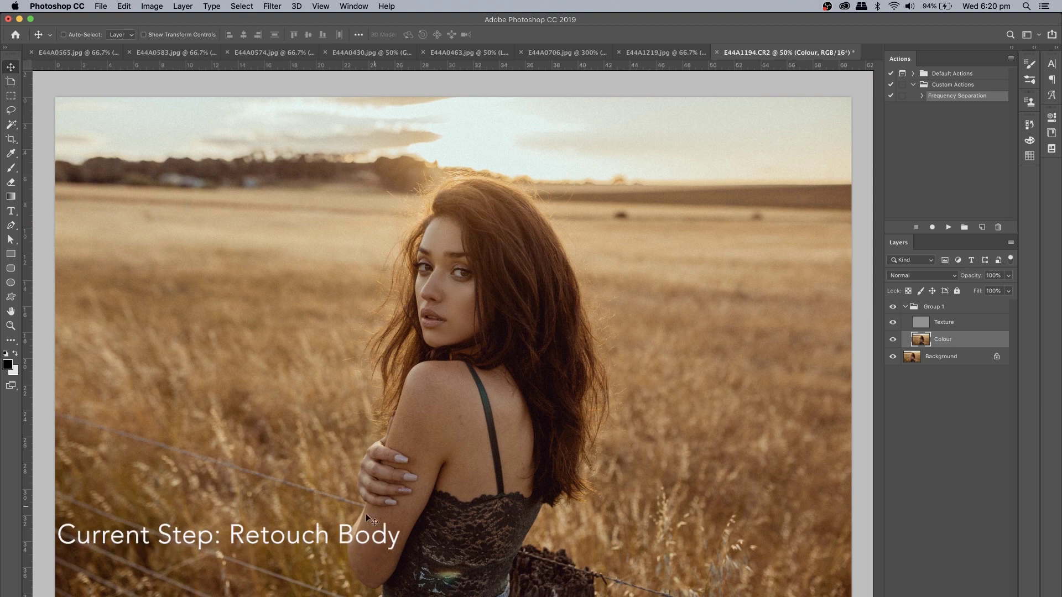
# - Smooth the skin tones on the woman's shoulder and upper back on the Colour layer using the Healing Brush at size 180
pyautogui.press('super+plus')
pyautogui.press('super+plus')
pyautogui.press('super+plus')
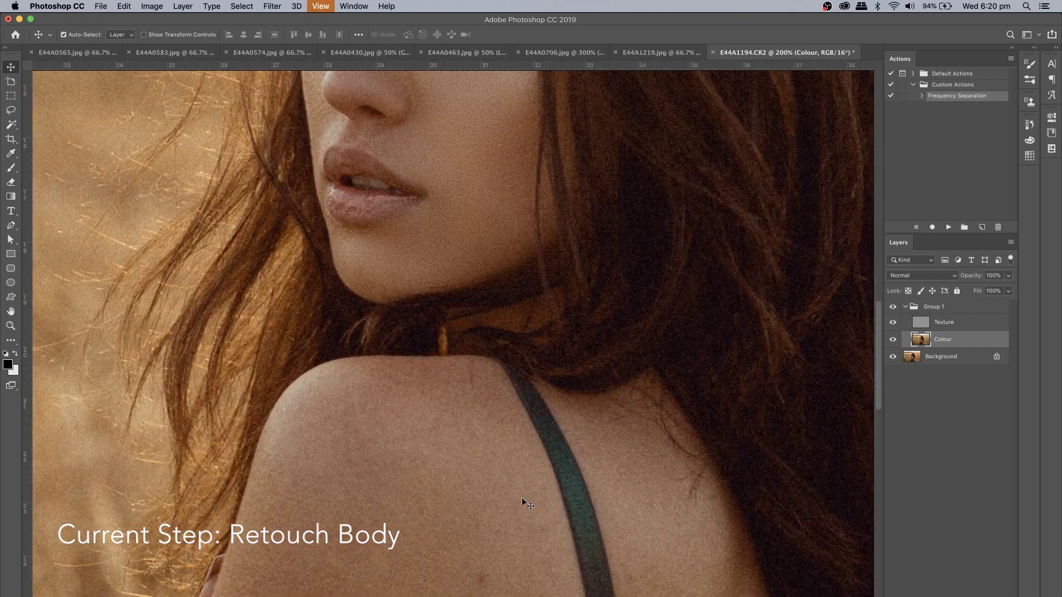
pyautogui.press('j')
pyautogui.scroll(-5, 522, 496)
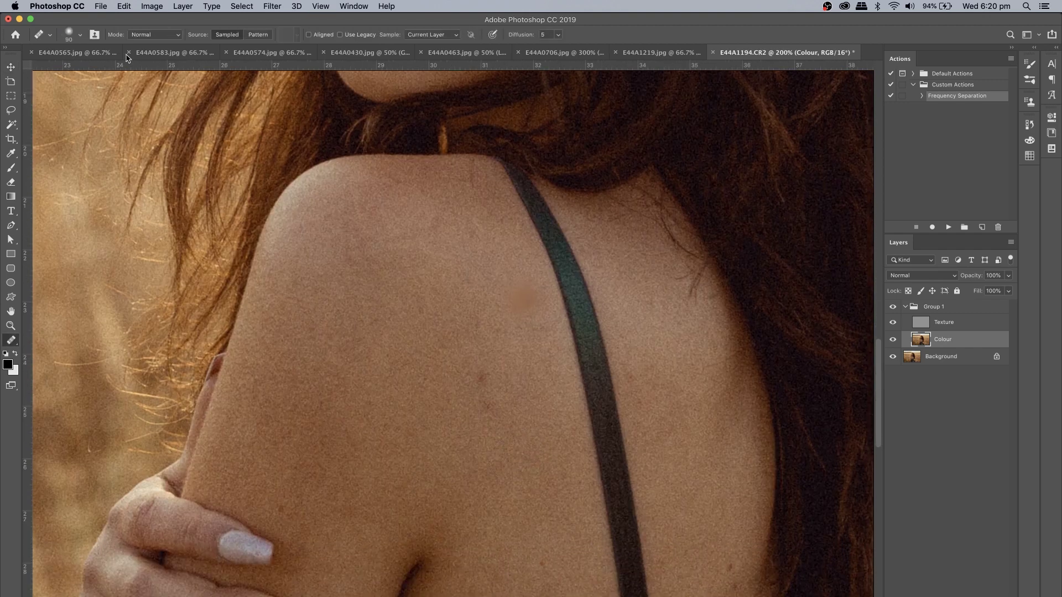
pyautogui.click(71, 34)
pyautogui.write('18')
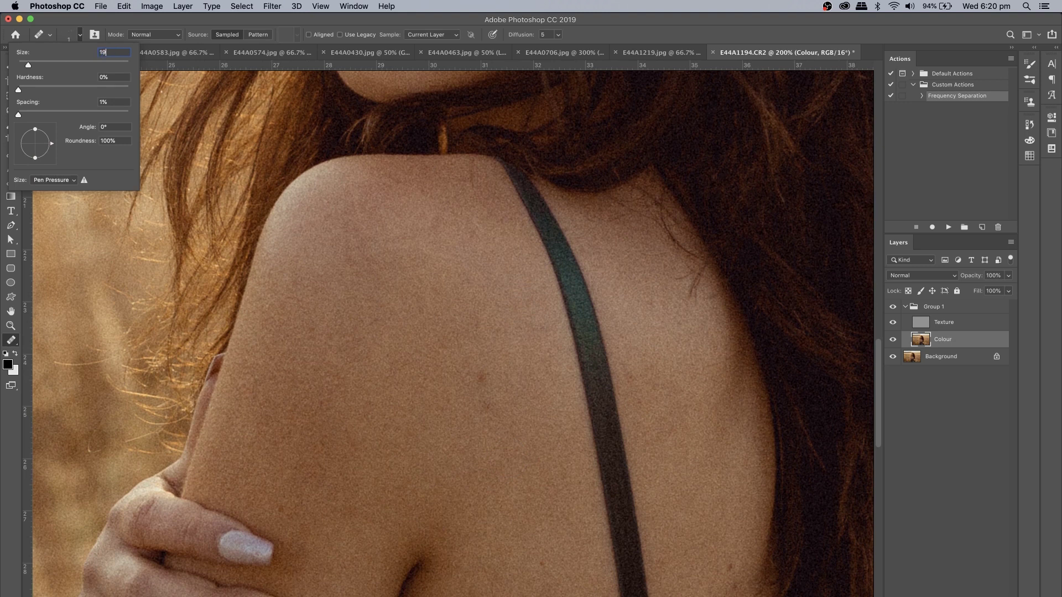
pyautogui.write('0')
pyautogui.press('Return')
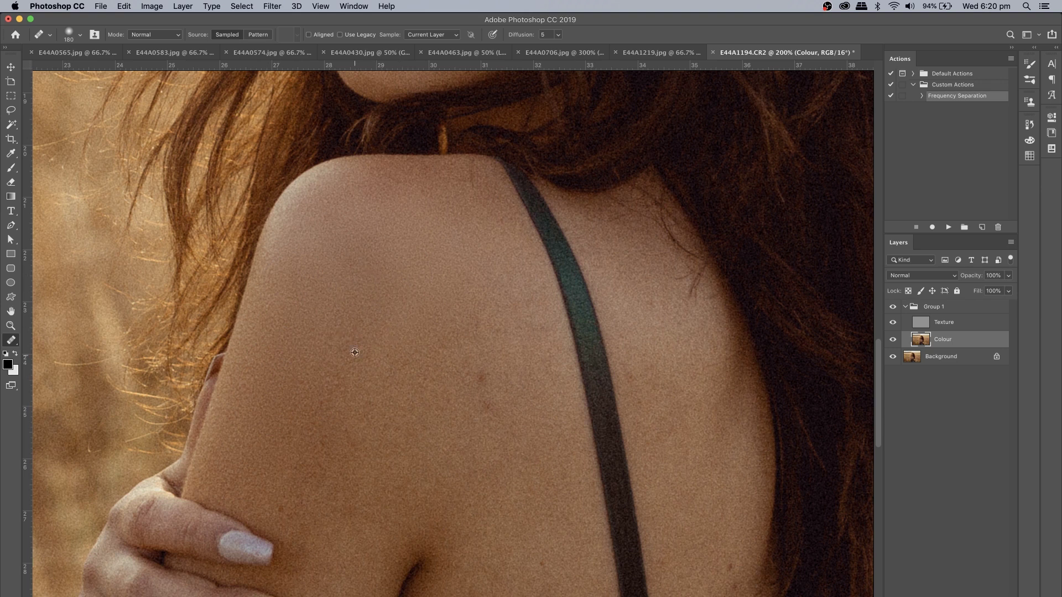
pyautogui.click(333, 441)
pyautogui.click(480, 378)
pyautogui.scroll(-2, 515, 386)
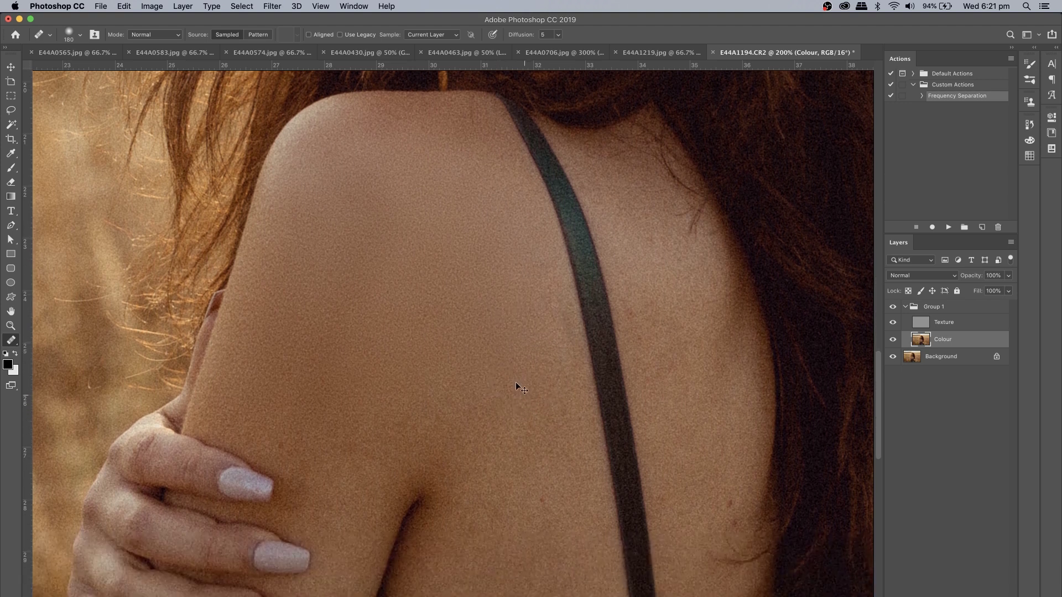
# - Heal the uneven tones around the woman's armpit and down her arm on the Colour layer
pyautogui.press('h')
pyautogui.moveTo(485, 335)
pyautogui.mouseDown()
pyautogui.moveTo(482, 344)
pyautogui.moveTo(486, 331)
pyautogui.mouseUp()
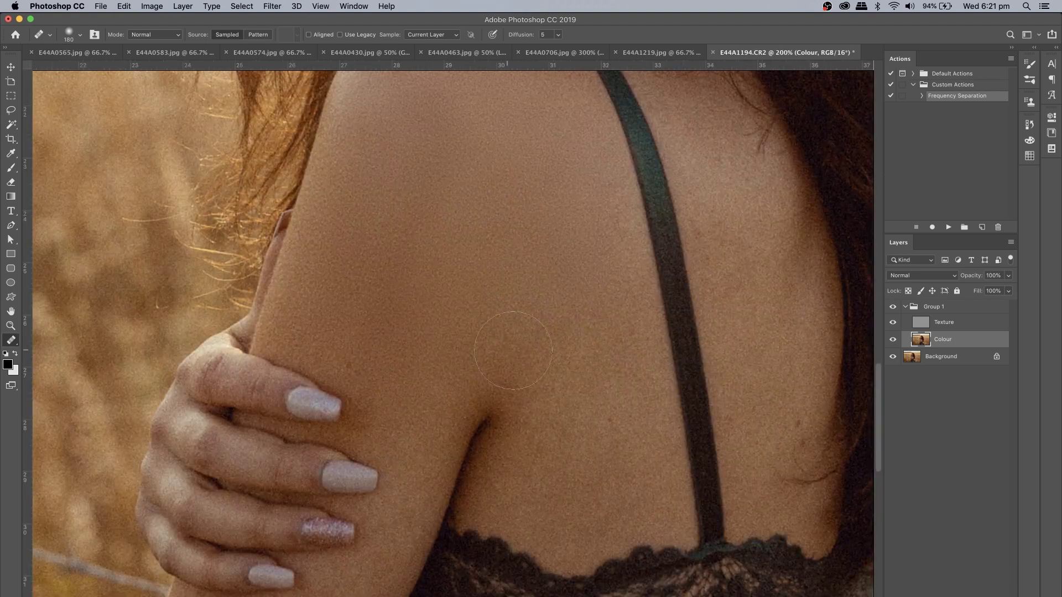
pyautogui.scroll(-5, 387, 412)
pyautogui.hscroll(-3, 387, 411)
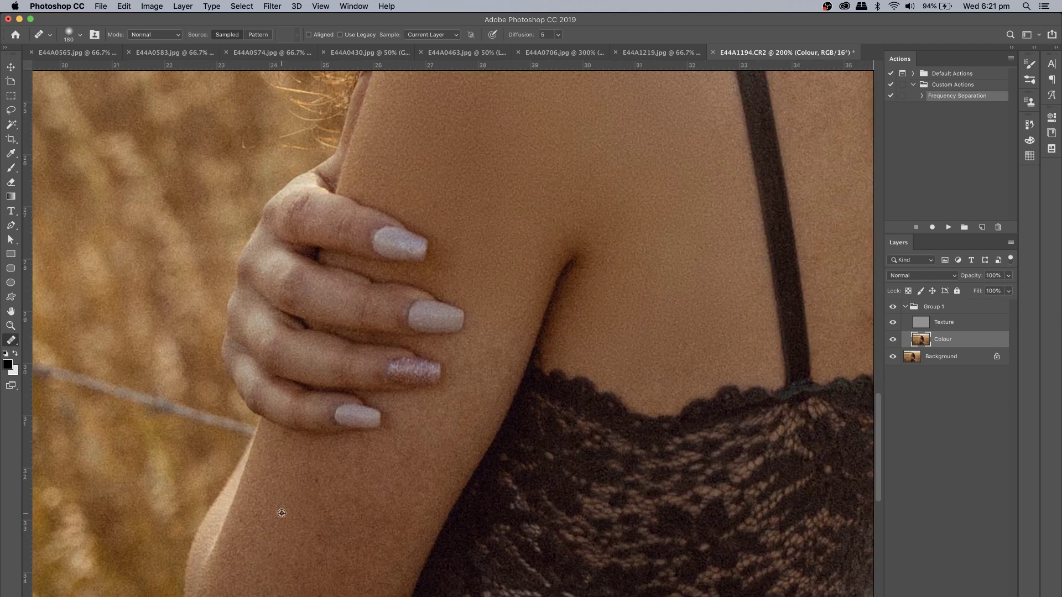
pyautogui.scroll(-4, 282, 513)
pyautogui.scroll(-2, 308, 575)
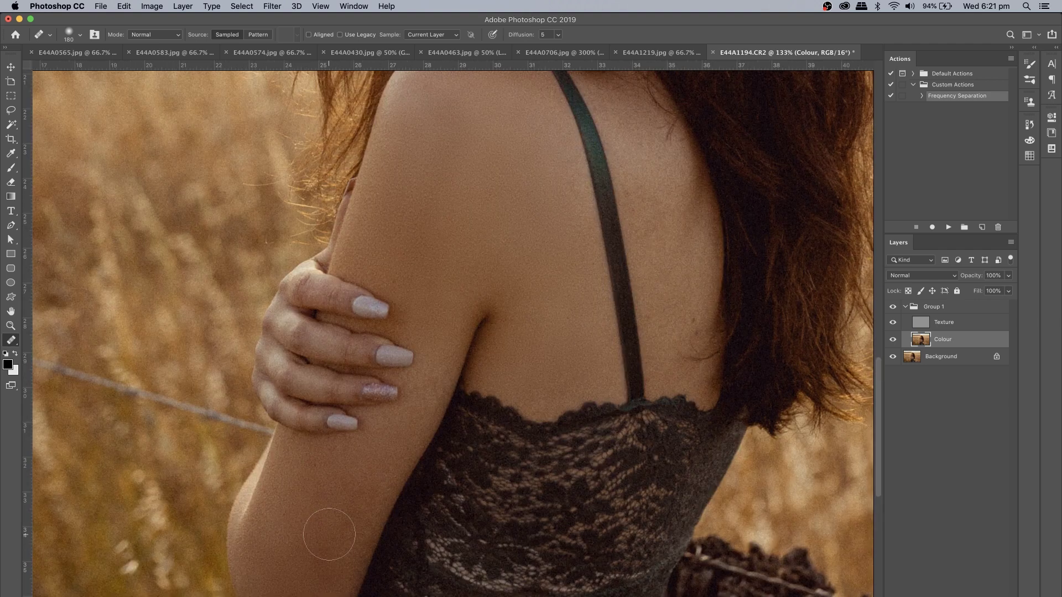
# - Reduce the Healing Brush to size 120 and smooth the back skin between the strap and the hair
pyautogui.scroll(3, 329, 534)
pyautogui.hscroll(5, 387, 442)
pyautogui.scroll(3, 450, 340)
pyautogui.scroll(-3, 450, 341)
pyautogui.press('[')
pyautogui.press('[')
pyautogui.press('[')
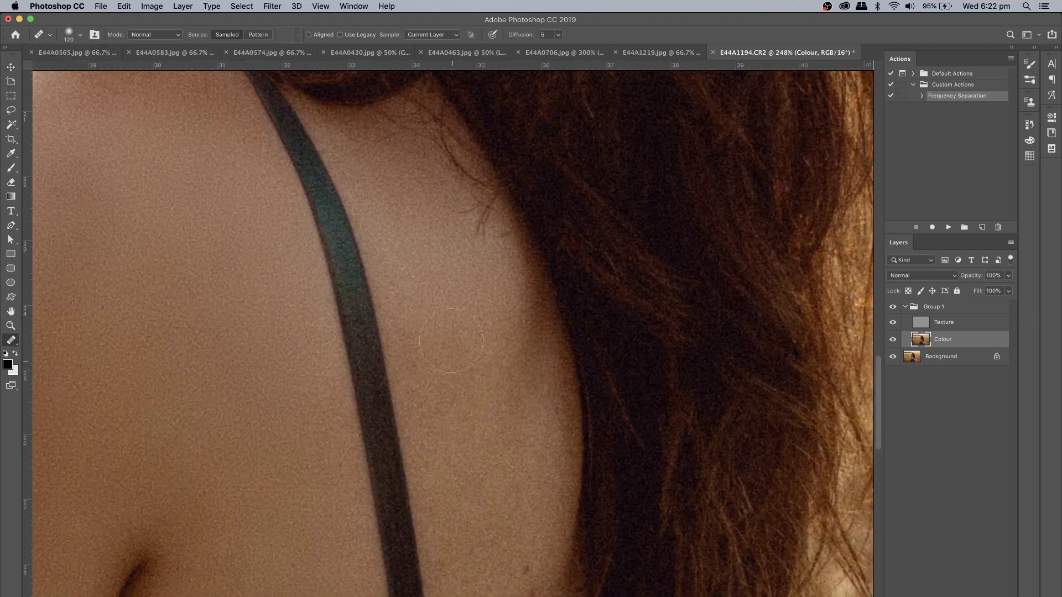
# - Reduce the Healing Brush to size 80 and heal the smaller blotches beside the strap and along the hairline
pyautogui.scroll(-3, 451, 340)
pyautogui.scroll(4, 486, 331)
pyautogui.press('[')
pyautogui.press('[')
pyautogui.press('[')
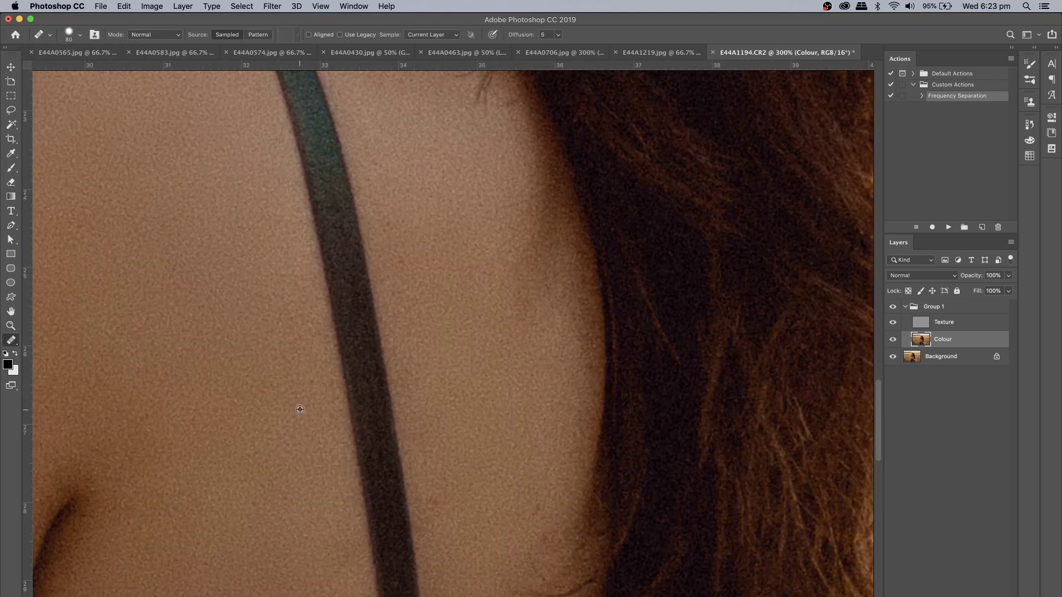
pyautogui.scroll(5, 409, 477)
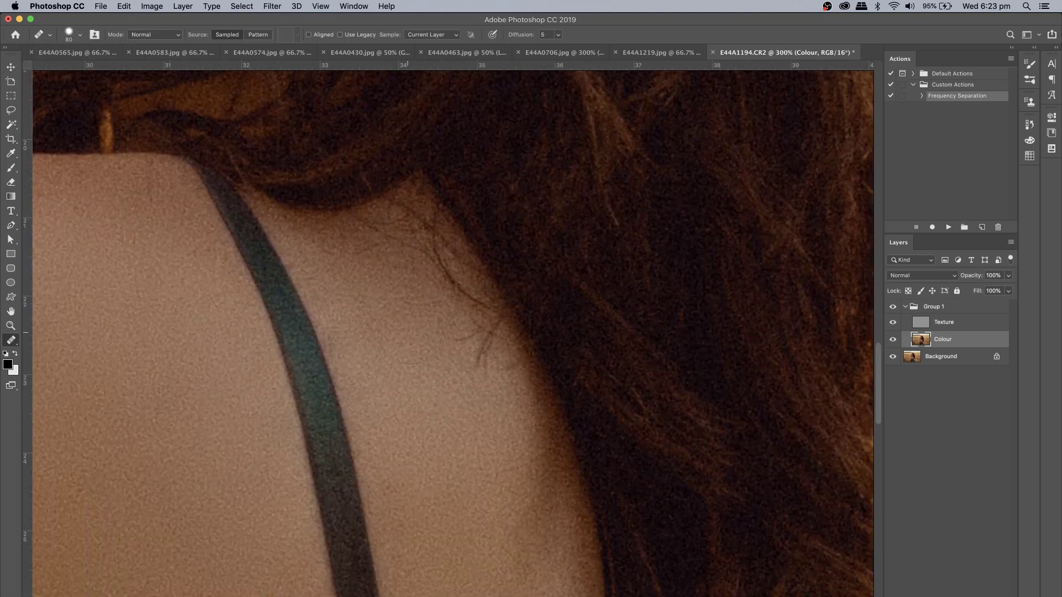
# - Check the whole photo, then heal the remaining uneven tones on the lower back above the lace top
pyautogui.press('v')
pyautogui.scroll(-6, 409, 331)
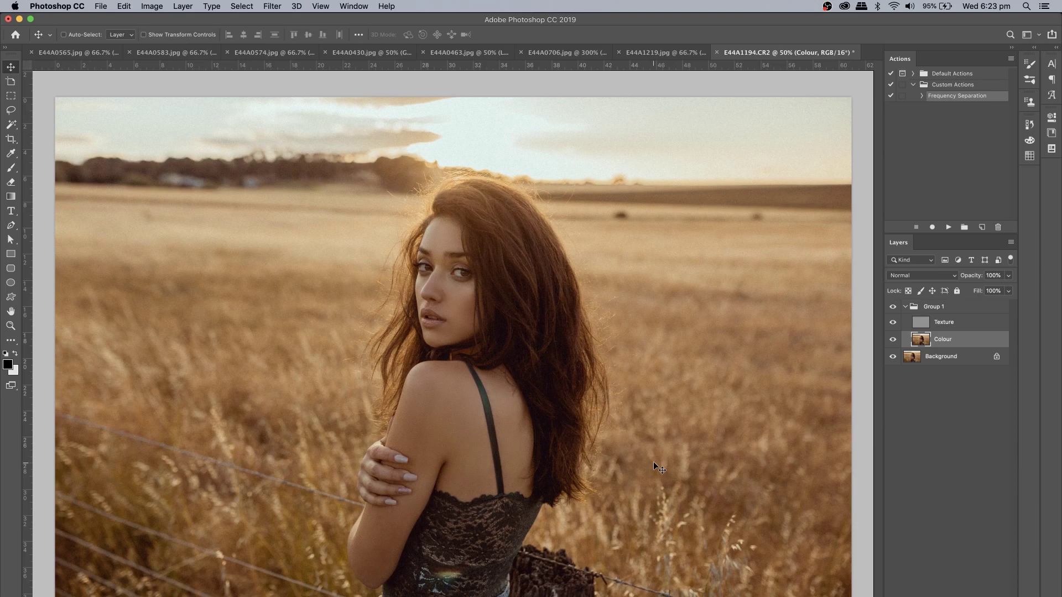
pyautogui.scroll(6, 654, 465)
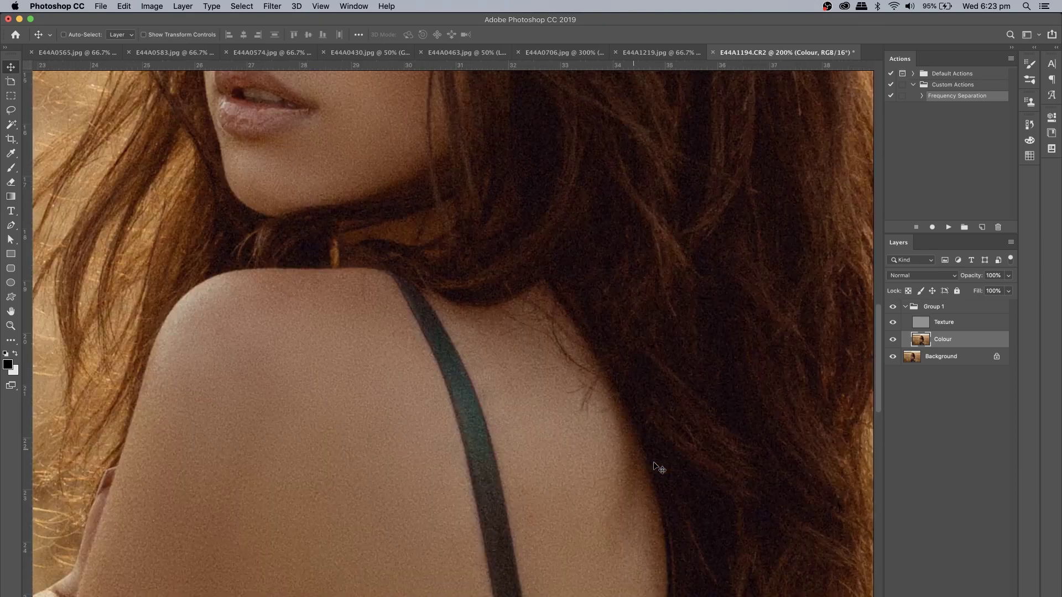
pyautogui.press('j')
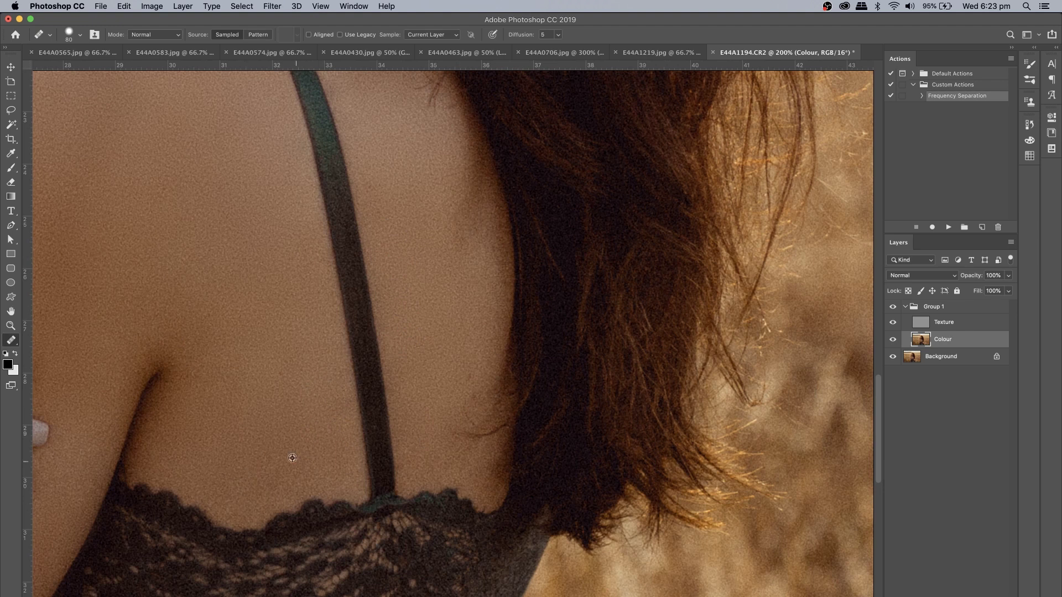
# - Touch up the remaining uneven tones on the woman's shoulder on the Colour layer with the Healing Brush
pyautogui.press('v')
pyautogui.press('super+minus')
pyautogui.press('super+minus')
pyautogui.press('super+minus')
pyautogui.press('super+plus')
pyautogui.press('super+plus')
pyautogui.press('super+plus')
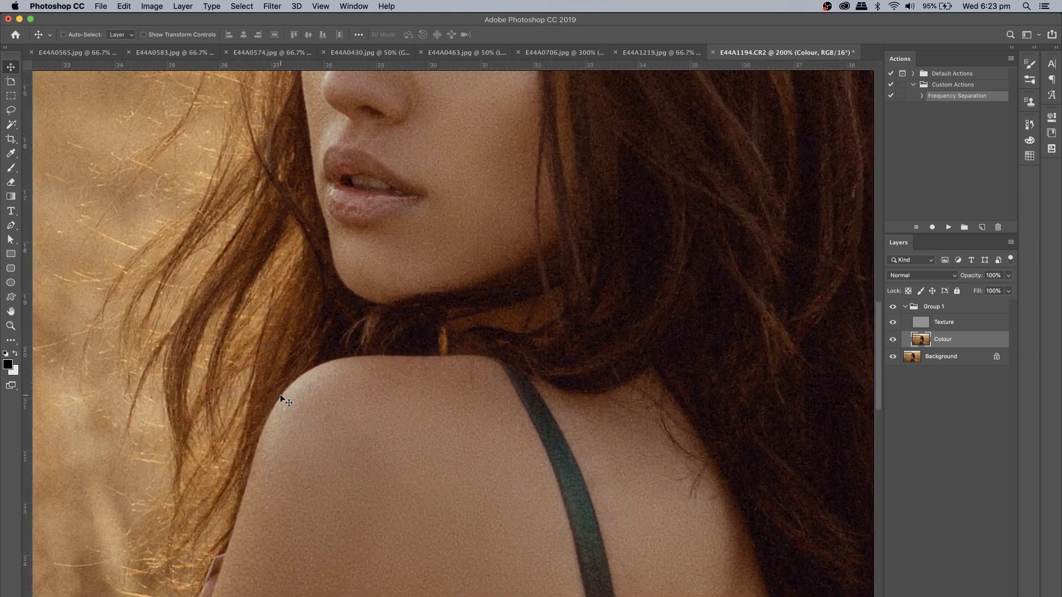
pyautogui.press('j')
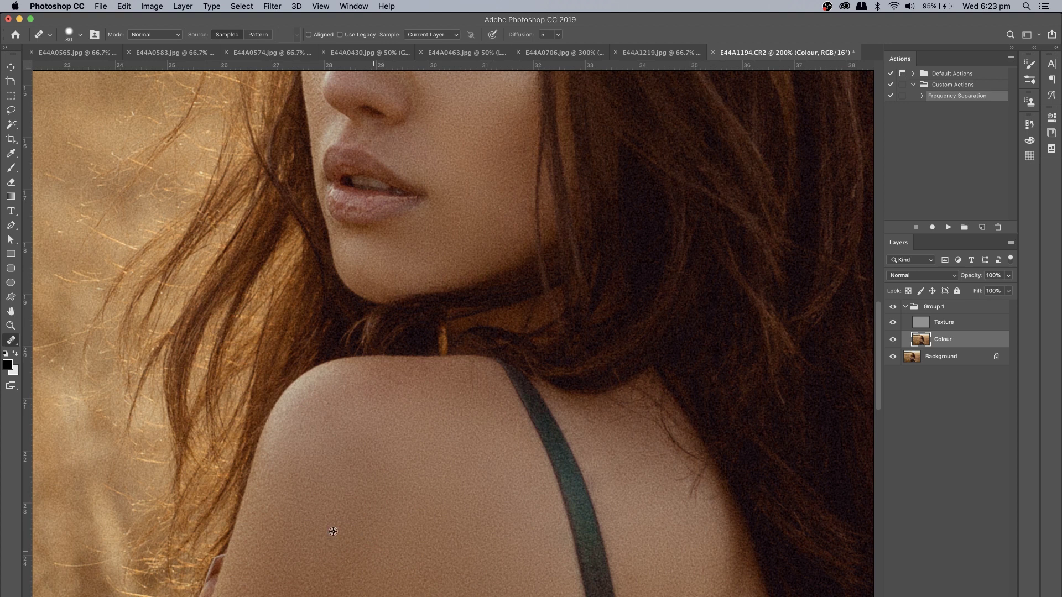
pyautogui.press('v')
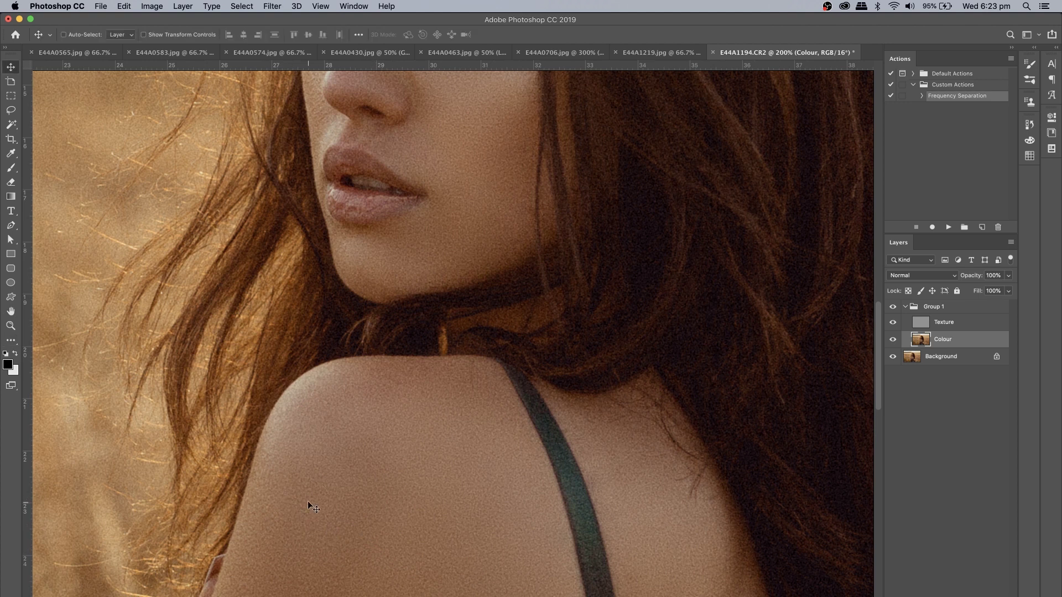
# - Review the whole photo at several magnifications and compare it with and without the retouching group
pyautogui.press('super+minus')
pyautogui.press('super+minus')
pyautogui.press('super+minus')
pyautogui.press('super+minus')
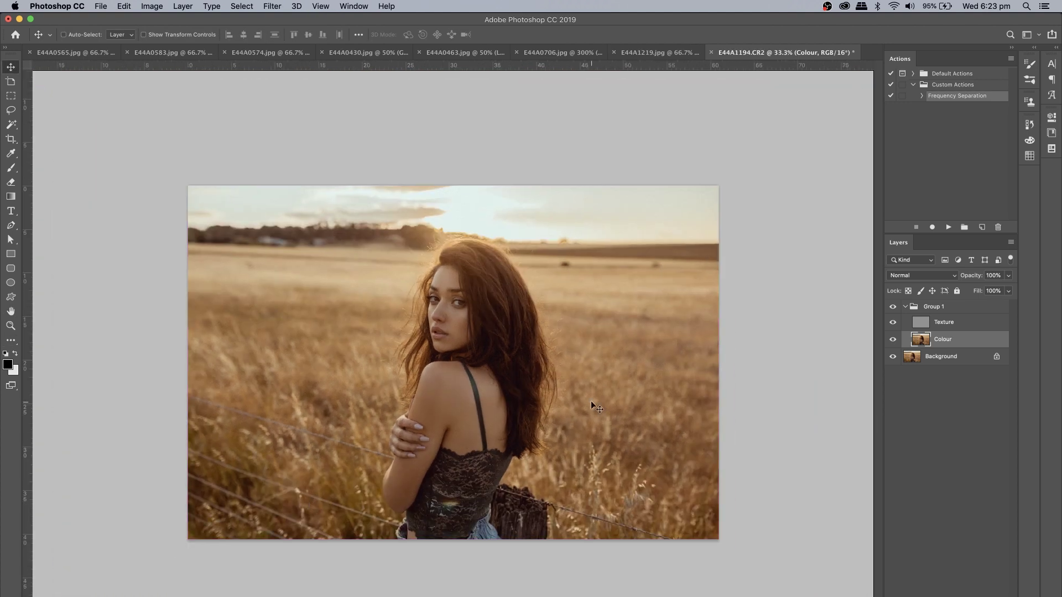
pyautogui.press('super+plus')
pyautogui.press('super+plus')
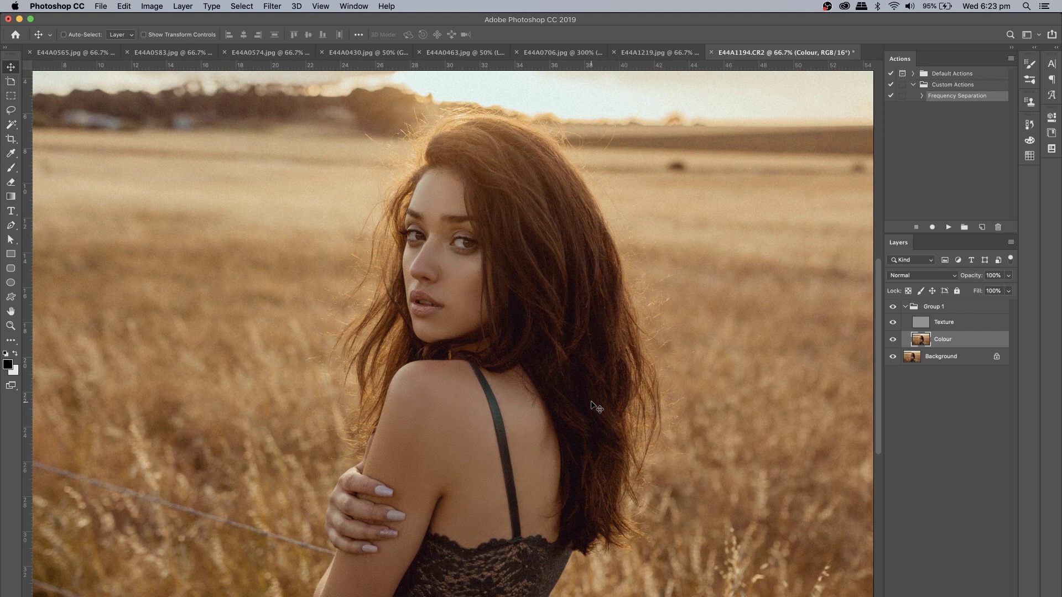
pyautogui.press('super+minus')
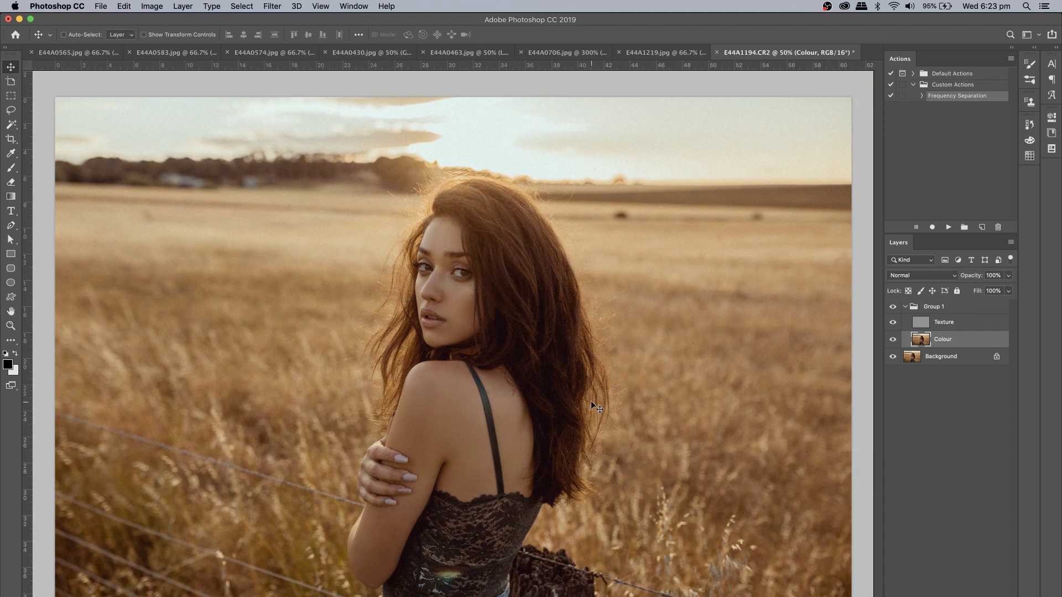
pyautogui.click(894, 308)
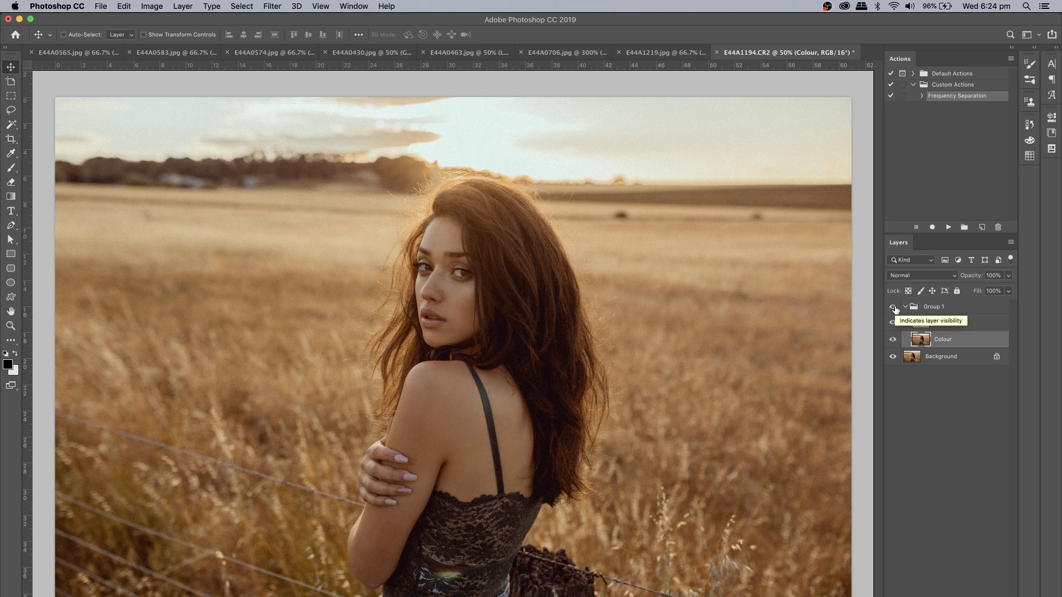
# - Lower the opacity of Group 1 to 60%, reselect the Colour layer and compare the photo with and without the group
pyautogui.click(930, 308)
pyautogui.click(1009, 276)
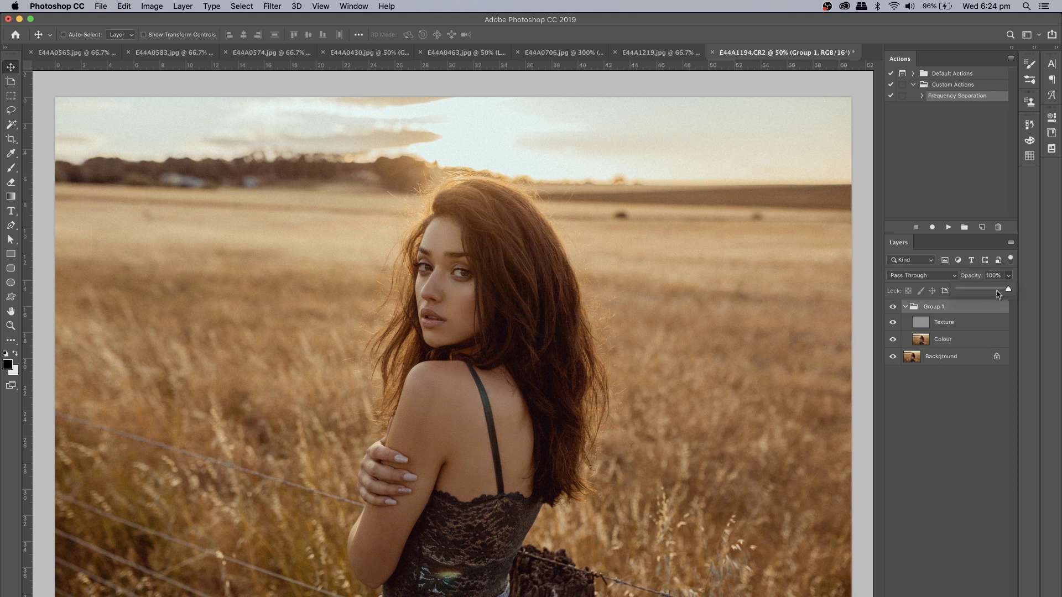
pyautogui.moveTo(991, 293); pyautogui.dragTo(988, 292)
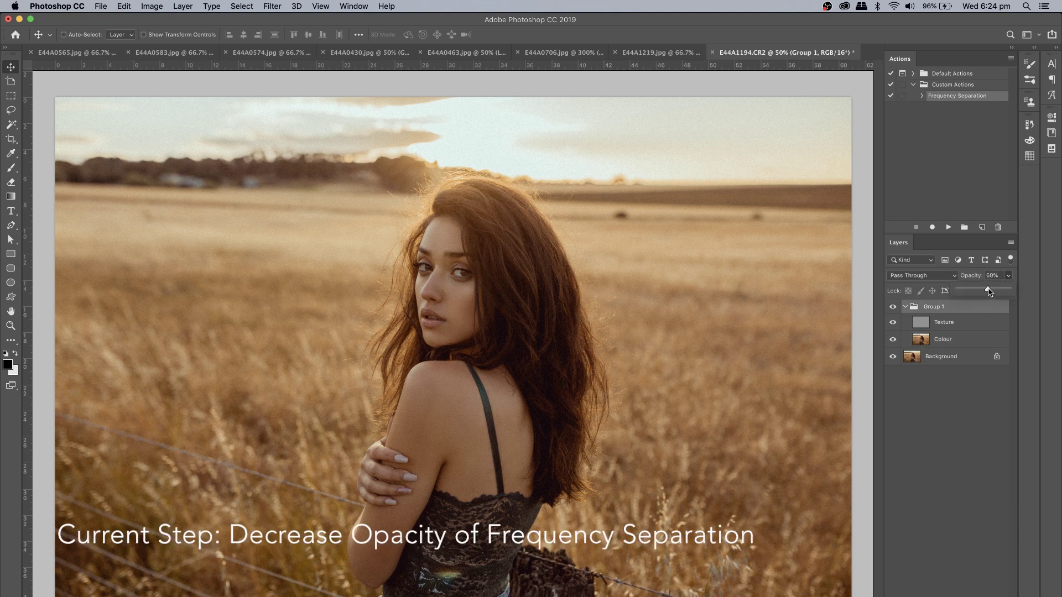
pyautogui.click(981, 347)
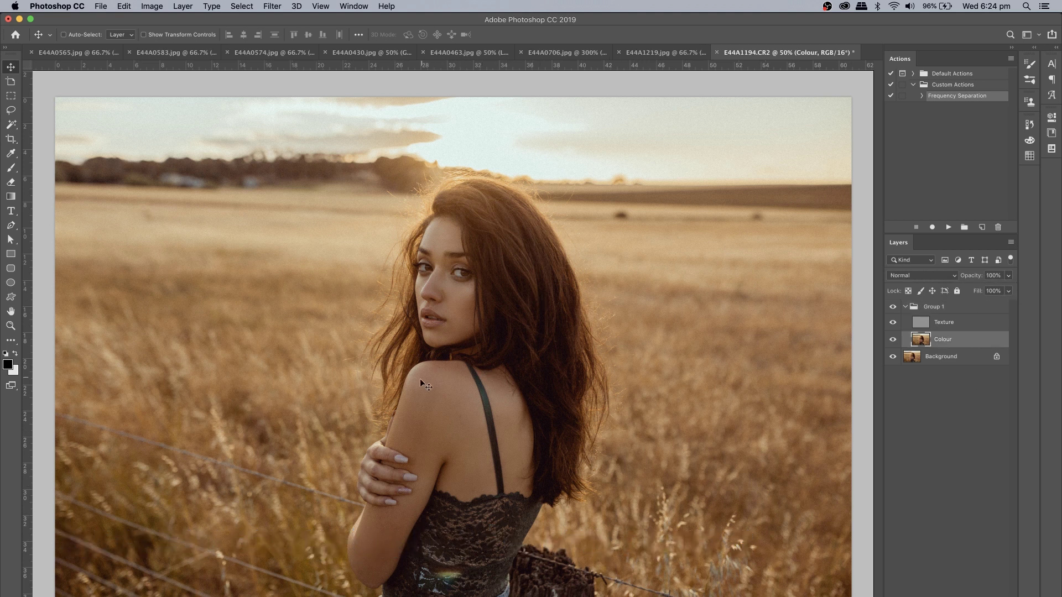
pyautogui.click(894, 307)
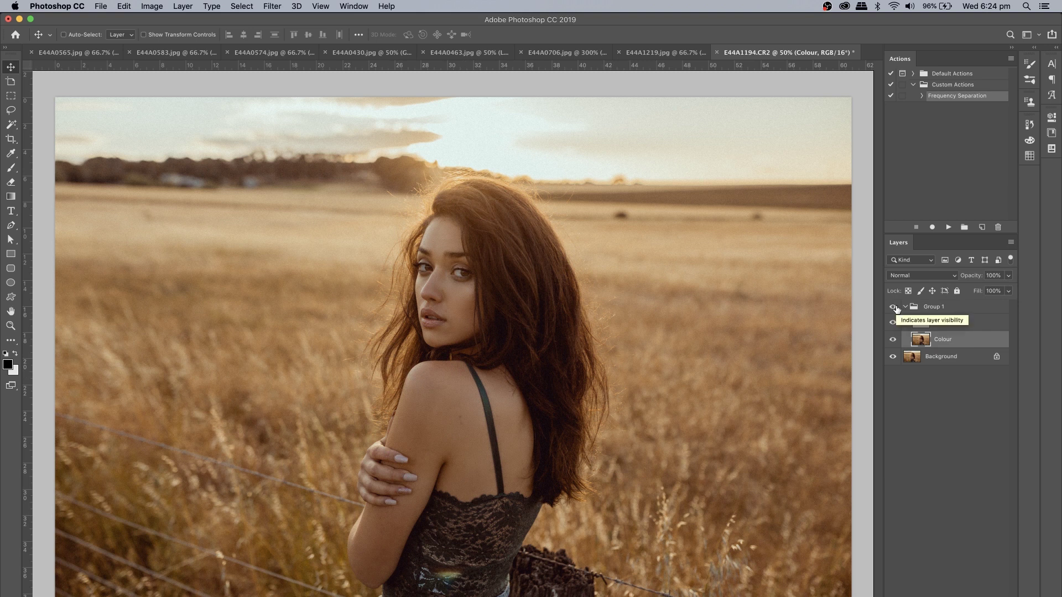
# - Duplicate the Colour layer and choose the Dodge tool for brightening the copy
pyautogui.press('super+j')
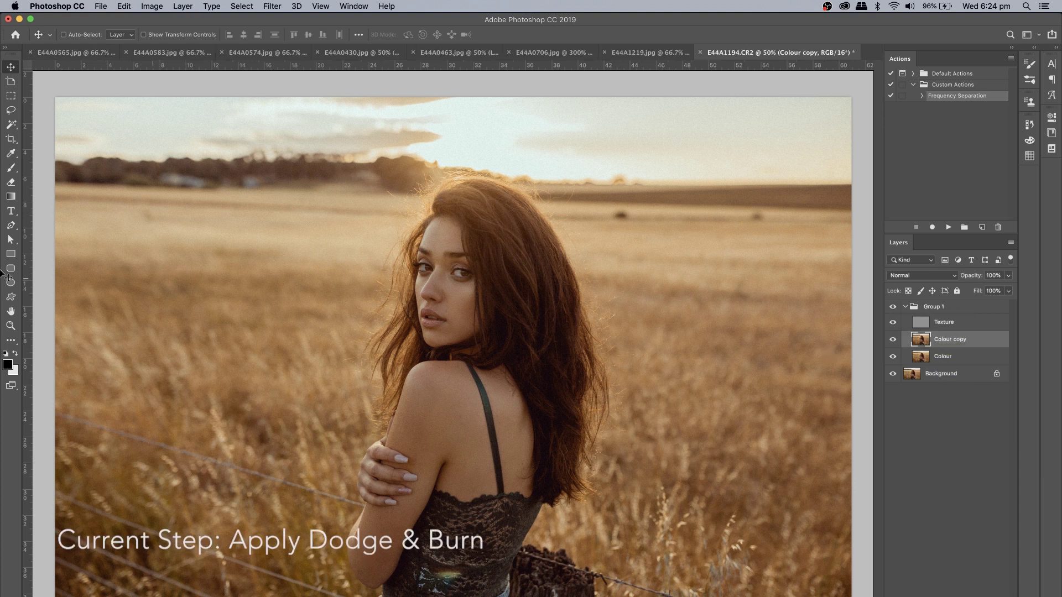
pyautogui.click(11, 340)
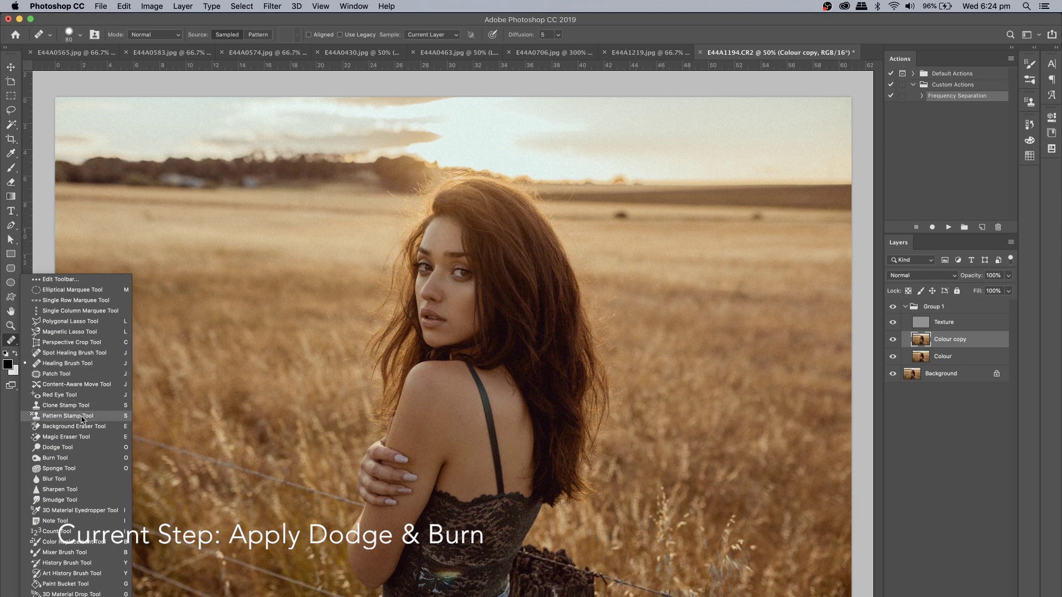
pyautogui.click(83, 448)
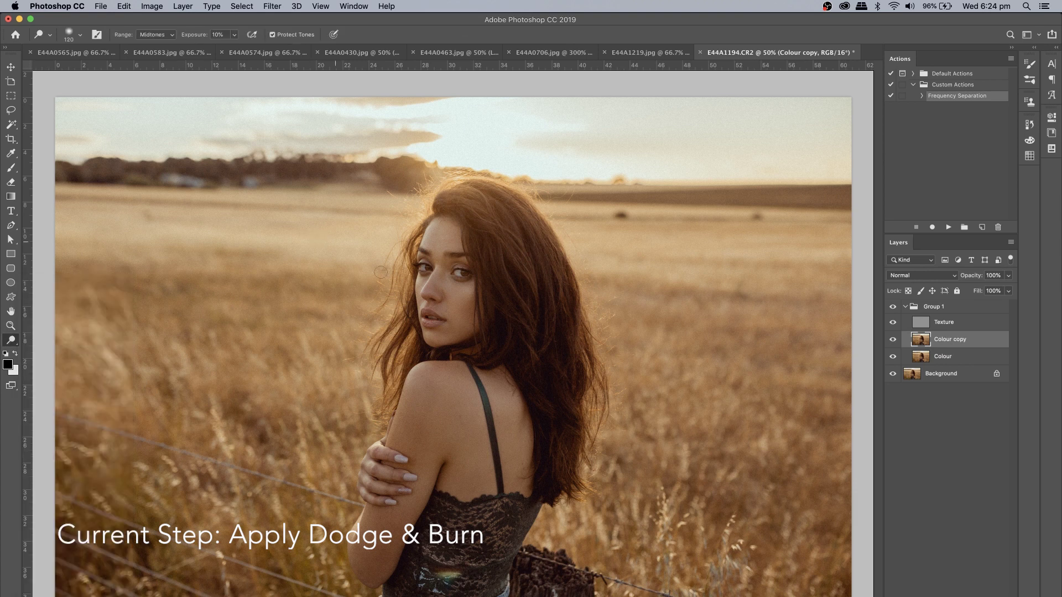
# - Dodge the highlights on the woman's face on the Colour copy layer with a 120 px brush, Midtones range and 10% exposure
pyautogui.press('super+equal')
pyautogui.press('super+equal')
pyautogui.press('super+equal')
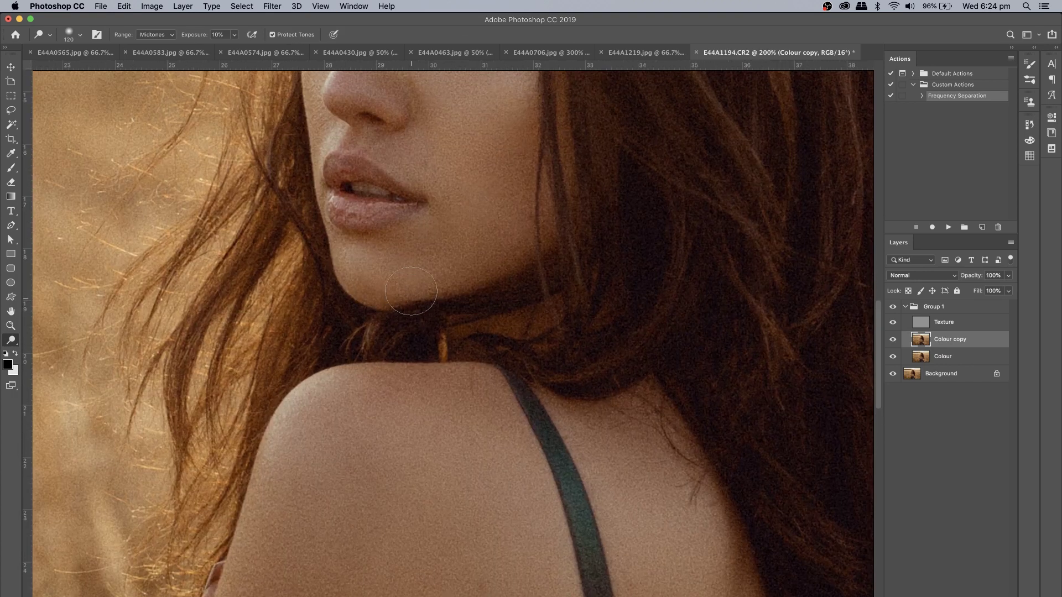
pyautogui.scroll(5, 410, 291)
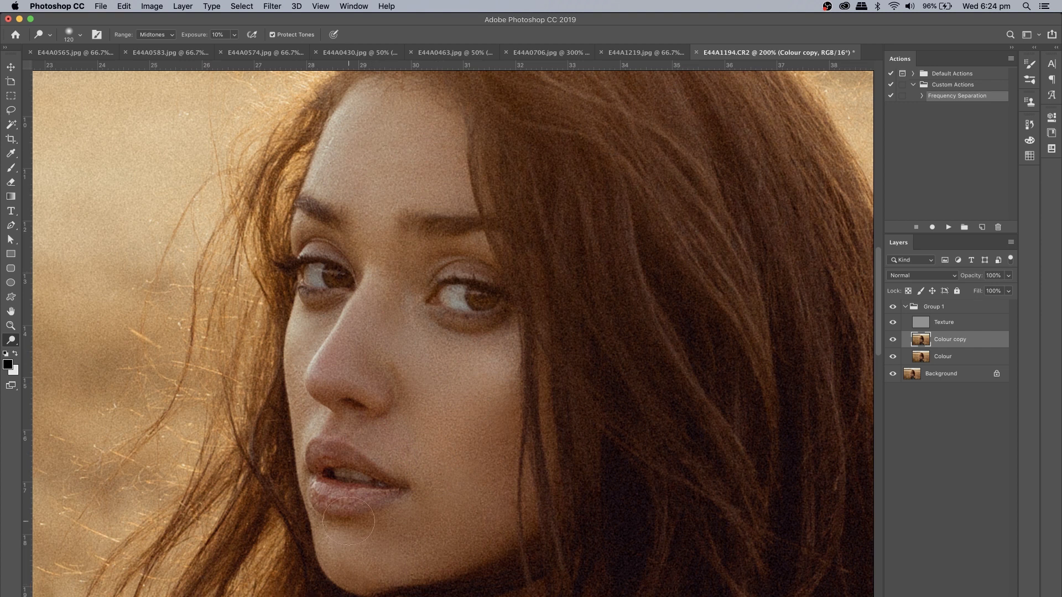
pyautogui.scroll(-3, 352, 479)
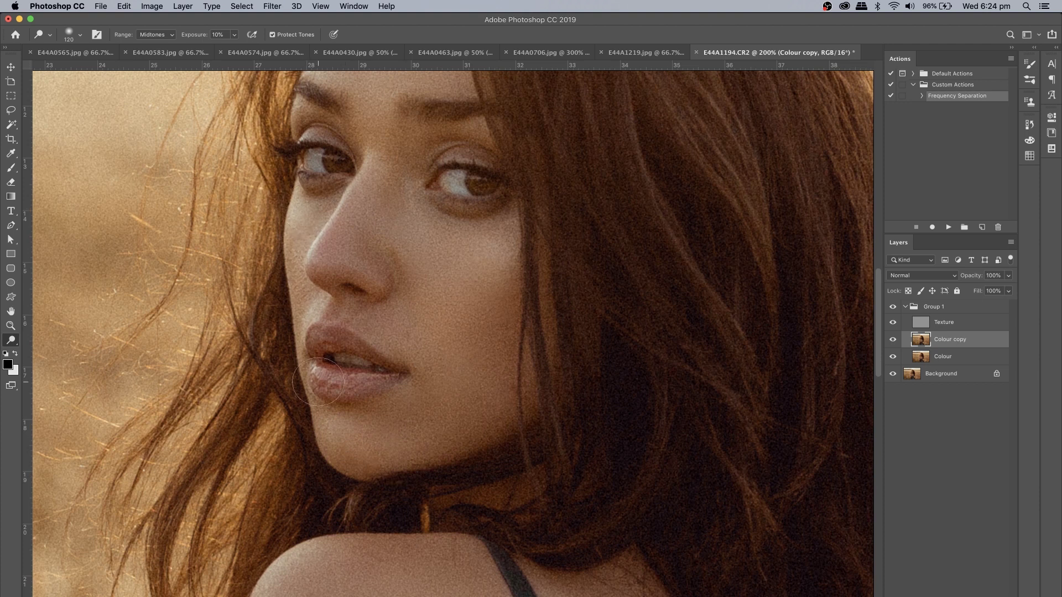
pyautogui.scroll(5, 317, 381)
pyautogui.scroll(-3, 376, 271)
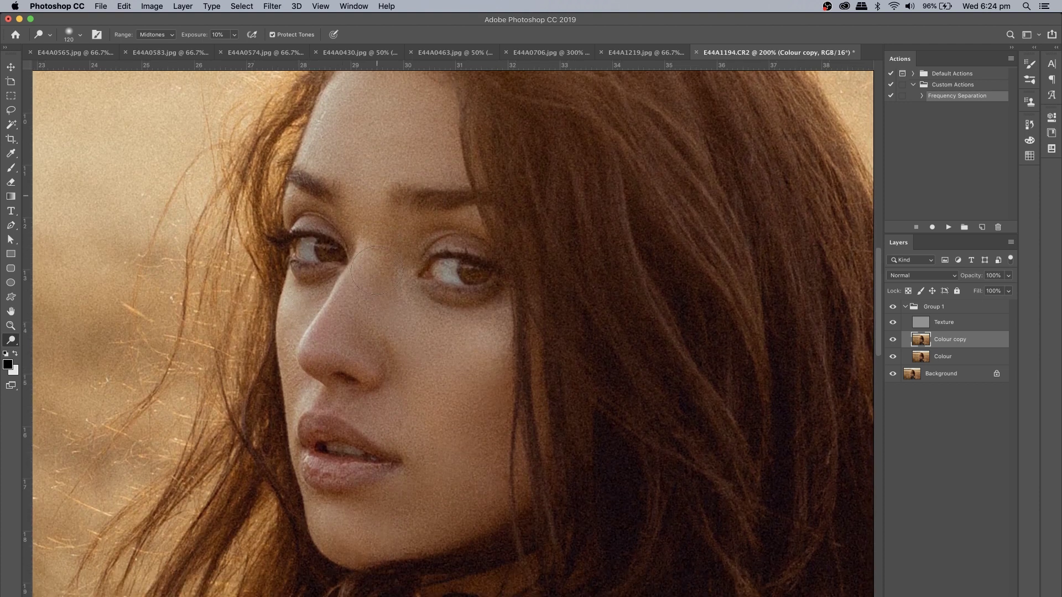
# - Compare the portrait with and without the dodged Colour copy layer, both close up and in full view
pyautogui.click(892, 340)
pyautogui.click(892, 339)
pyautogui.click(892, 339)
pyautogui.click(892, 339)
pyautogui.click(892, 339)
pyautogui.click(892, 340)
pyautogui.press('super+0')
pyautogui.click(892, 342)
pyautogui.click(892, 342)
pyautogui.press('super+1')
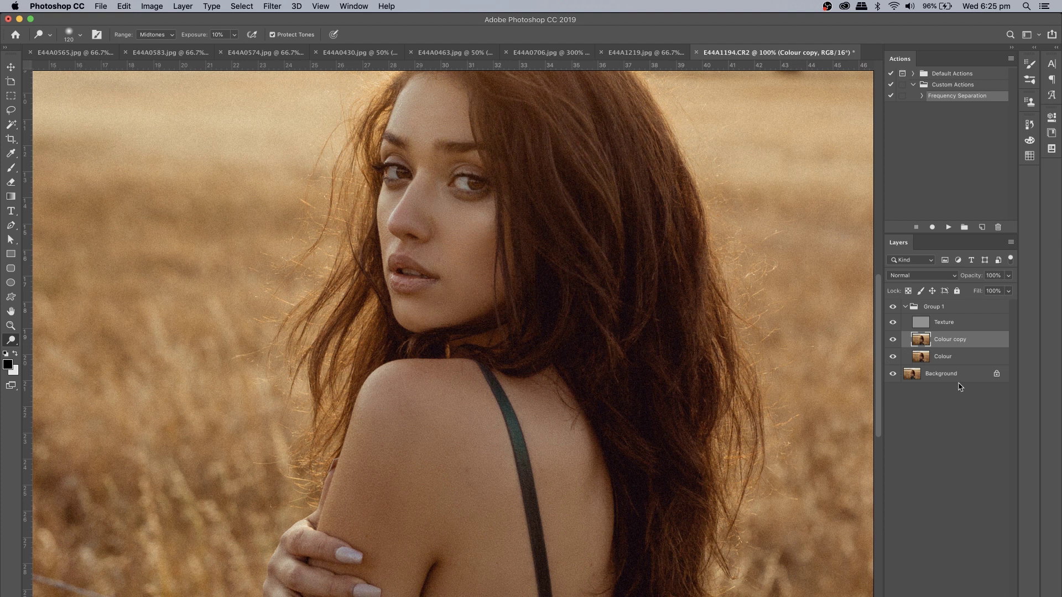
pyautogui.click(892, 340)
pyautogui.click(892, 339)
pyautogui.scroll(3, 892, 342)
pyautogui.click(891, 344)
pyautogui.click(891, 344)
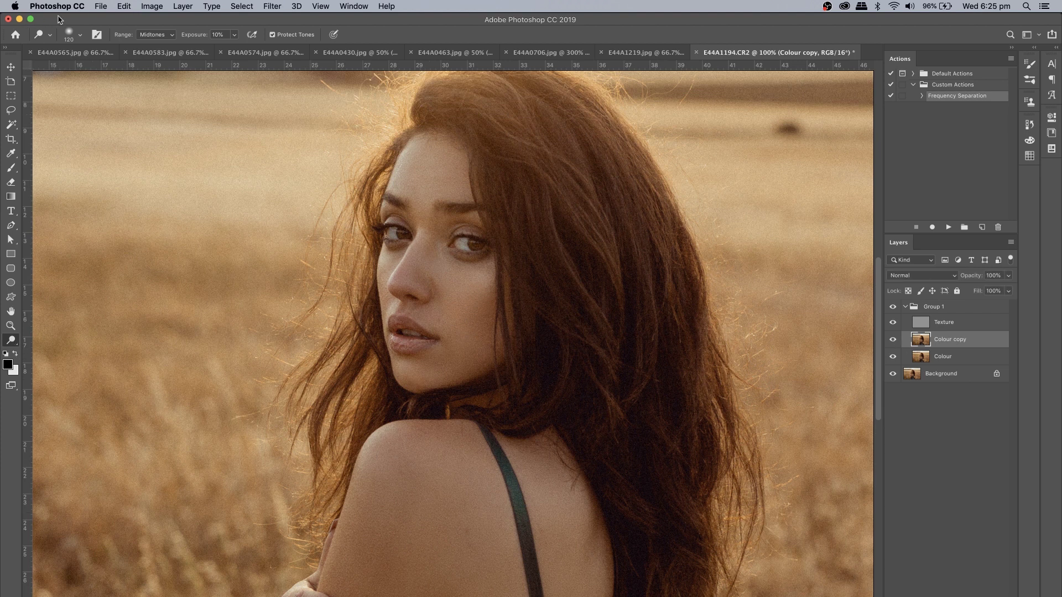
# - Set the Dodge brush size to 240 px and duplicate the Colour copy layer for brightening the body
pyautogui.click(82, 37)
pyautogui.click(117, 55)
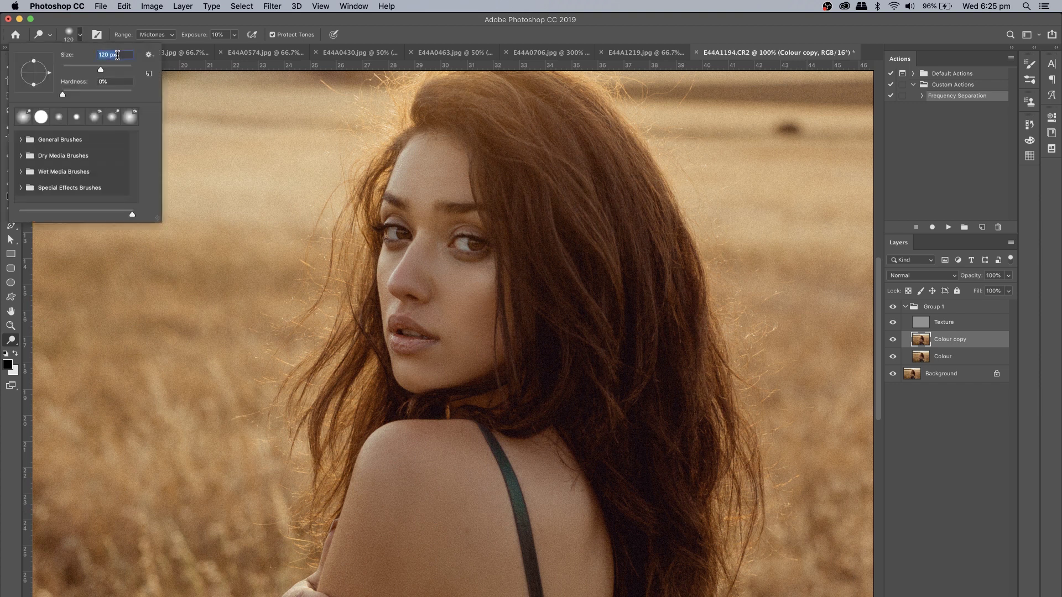
pyautogui.write('240')
pyautogui.press('Return')
pyautogui.scroll(-3, 378, 426)
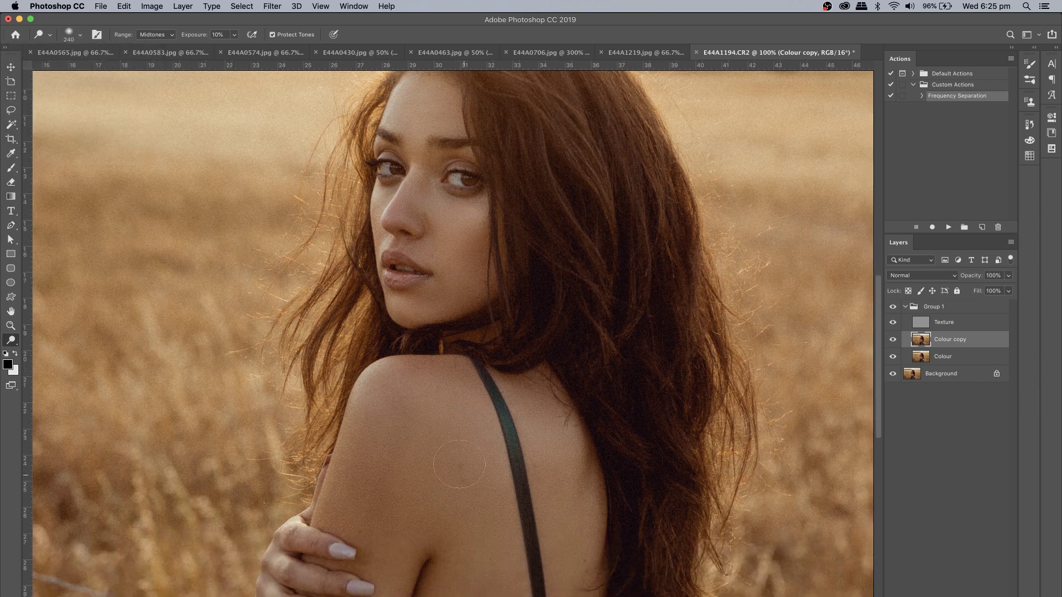
pyautogui.press('super+j')
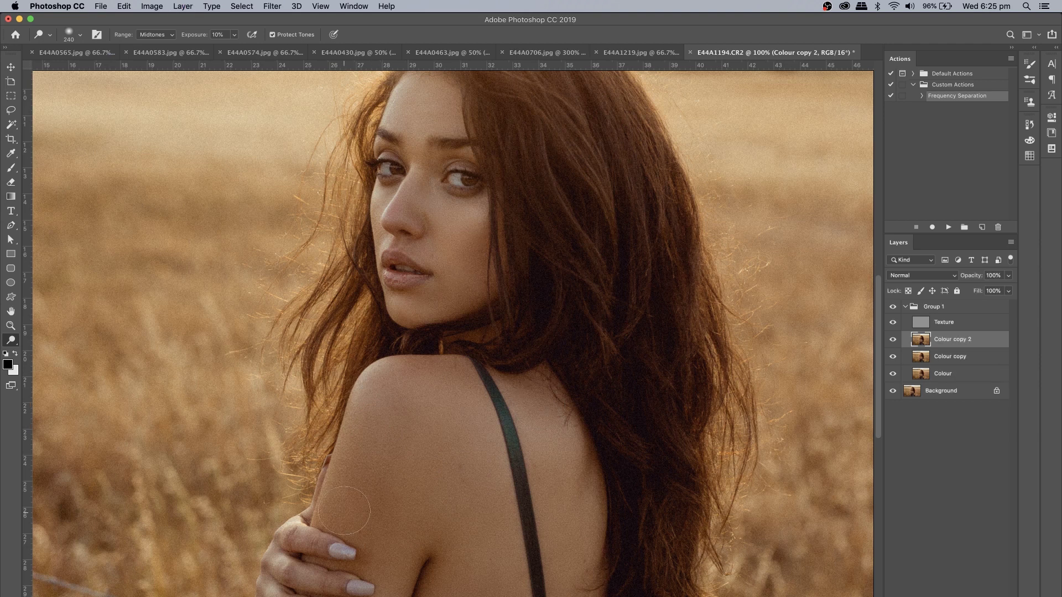
# - Dodge the skin on the woman's shoulder, arm and back on the Colour copy 2 layer, using the Midtones range and 10% exposure
pyautogui.scroll(-3, 498, 381)
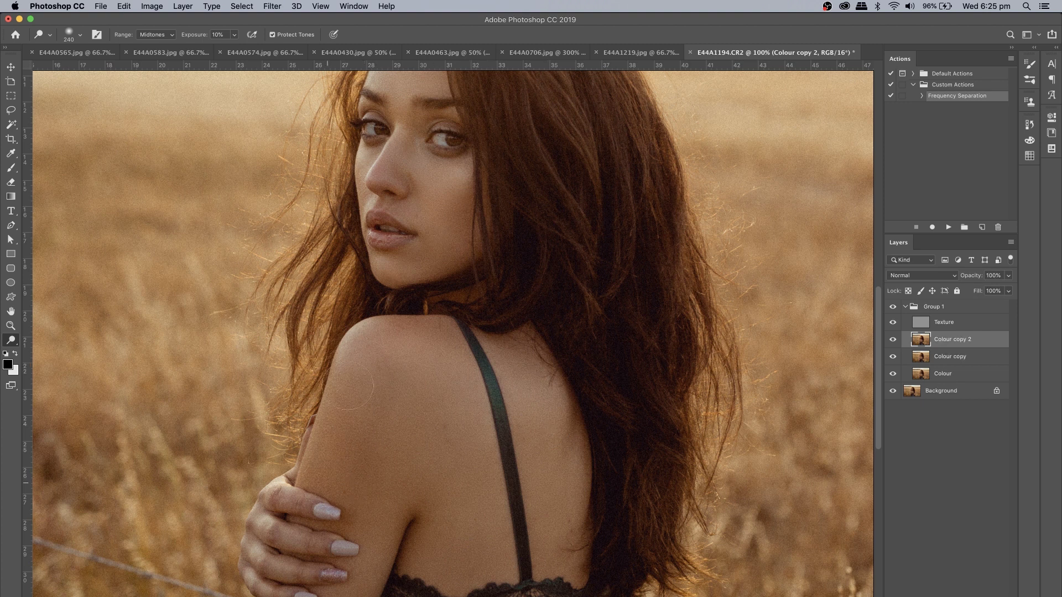
pyautogui.scroll(-10, 347, 385)
pyautogui.hscroll(-3, 347, 386)
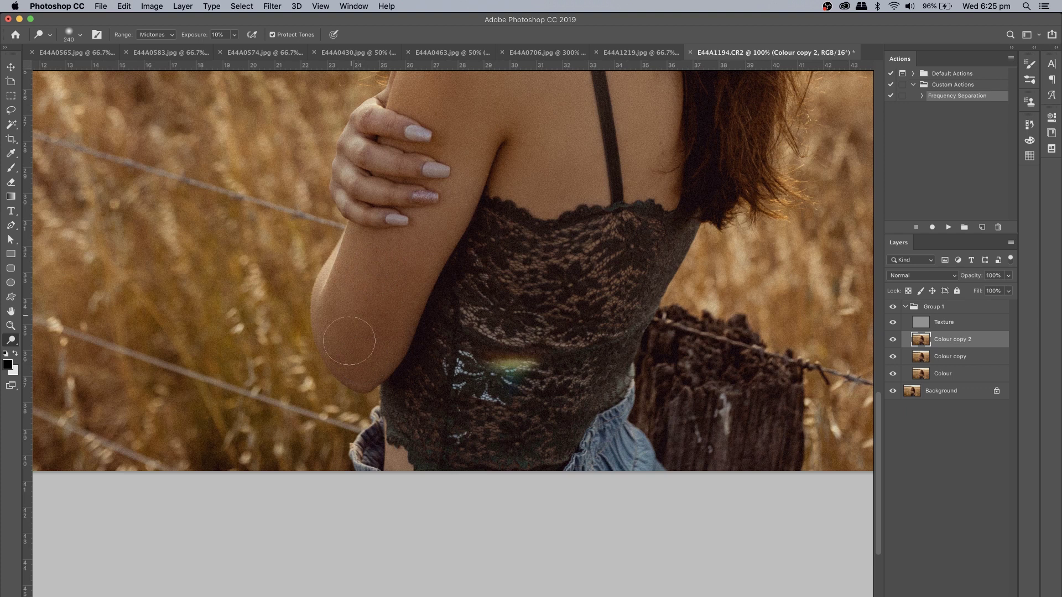
pyautogui.scroll(1, 367, 396)
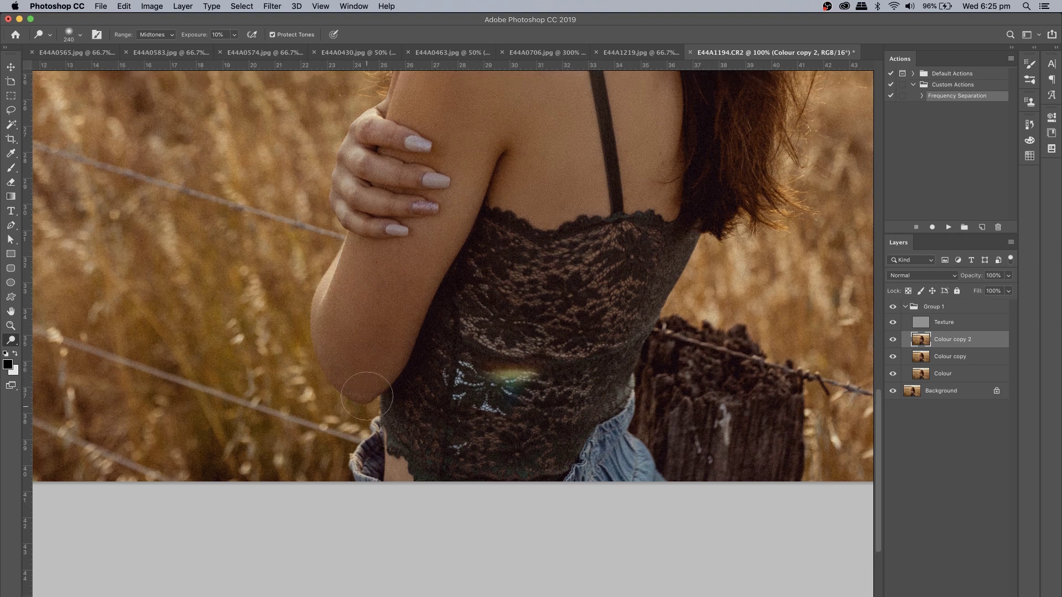
pyautogui.scroll(8, 367, 396)
pyautogui.hscroll(7, 367, 395)
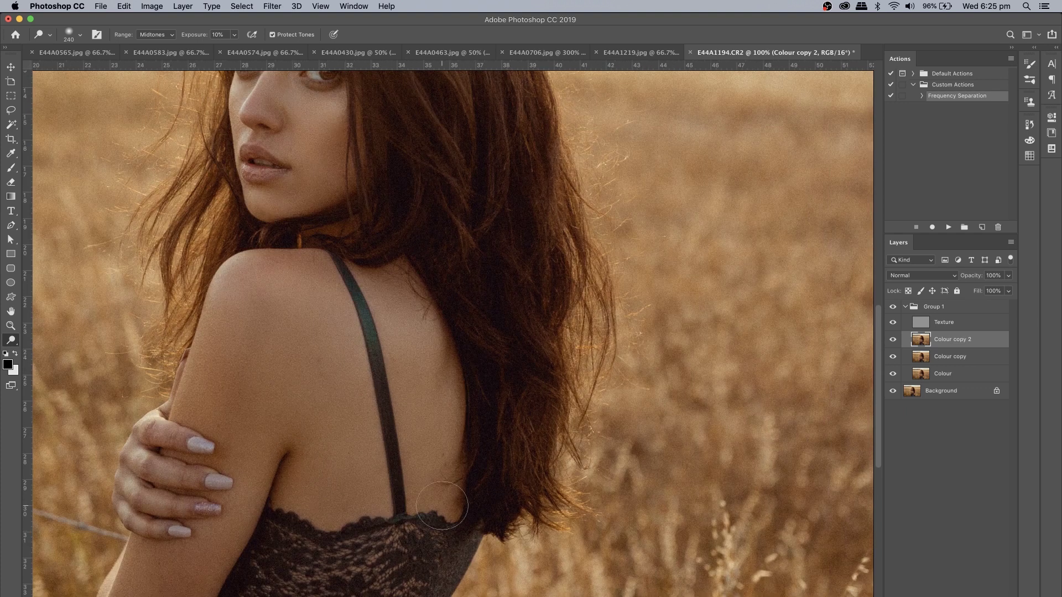
# - Review the finished portrait as a whole at 33.3% and 50% magnification
pyautogui.press('super+minus')
pyautogui.press('super+minus')
pyautogui.press('super+minus')
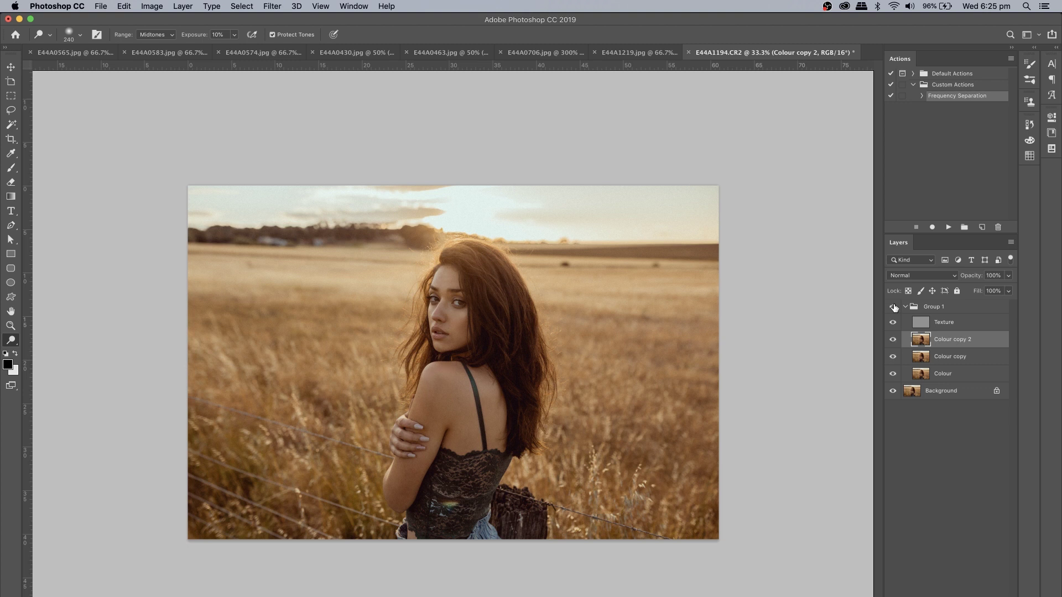
pyautogui.press('super+equal')
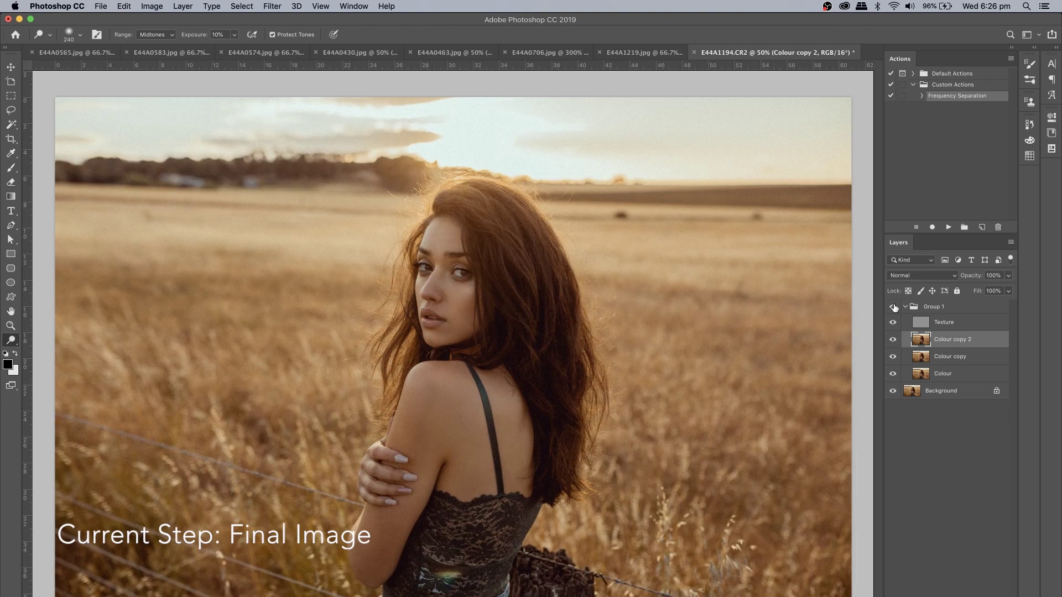